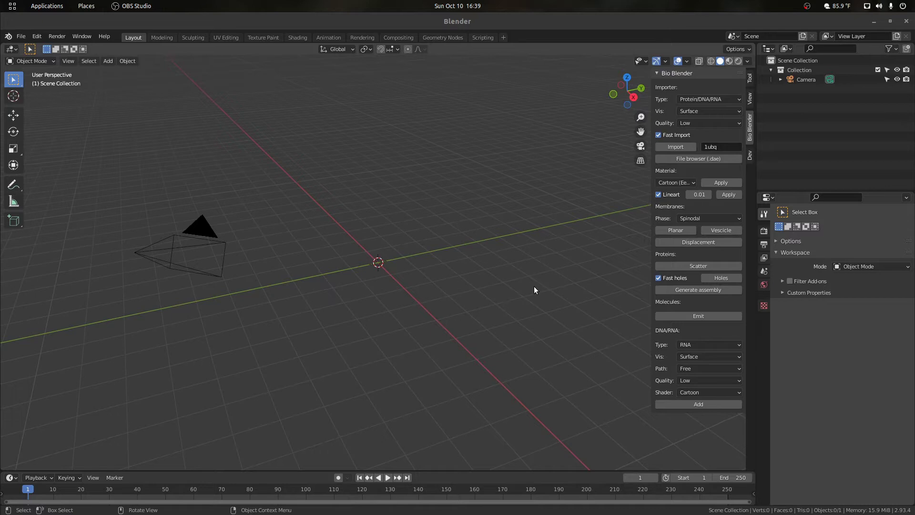
- Add a planar membrane to the scene with the Spinodal phase
click(675, 230)
drag(640, 91, 619, 101)
click(483, 243)
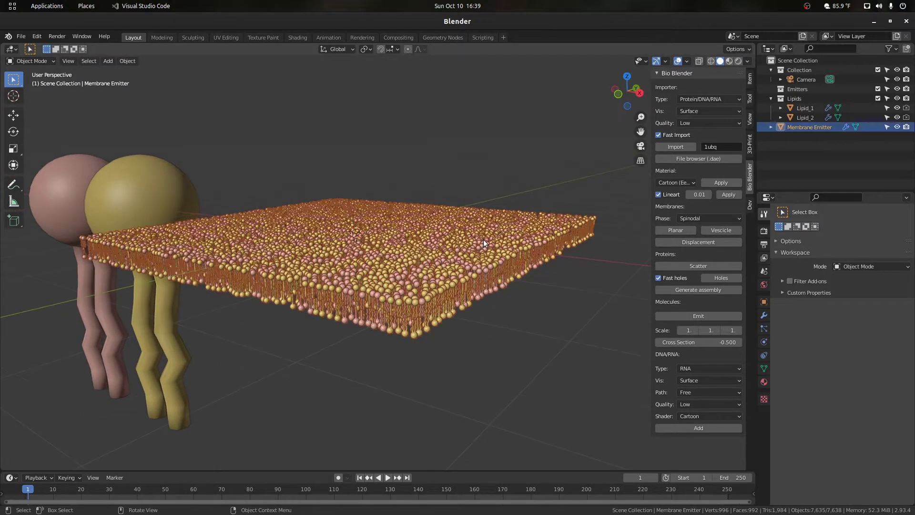
- Apply displacement to the membrane and select the handler empty that controls it
click(690, 243)
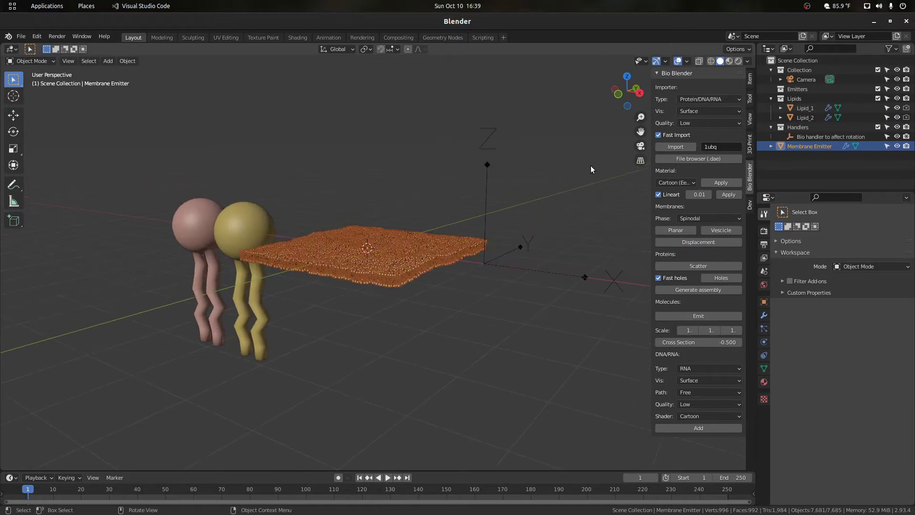
drag(640, 133, 566, 147)
mouse_move(620, 99)
mouse_down()
mouse_move(638, 88)
mouse_move(632, 99)
mouse_up()
mouse_move(640, 131)
mouse_down()
mouse_move(638, 95)
mouse_move(643, 130)
mouse_up()
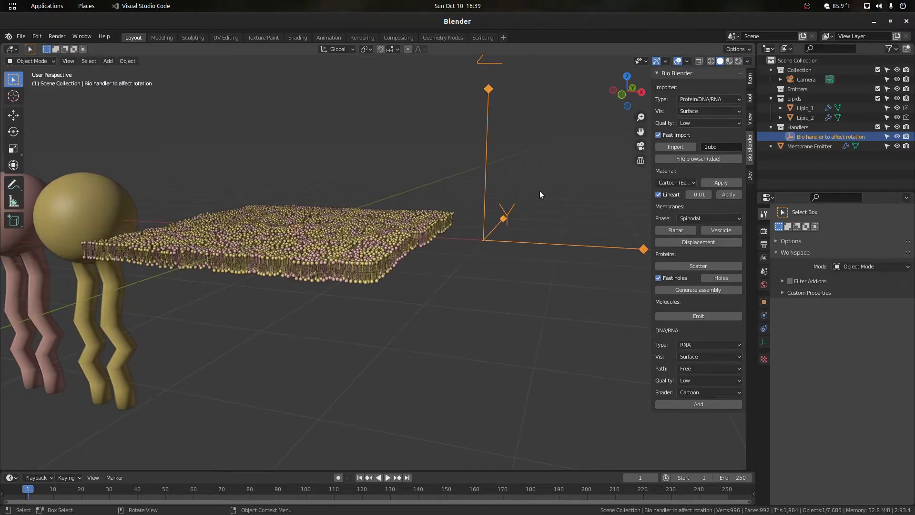
- Try moving the displacement handler along the X axis to preview its effect on the membrane
scroll(402, 208, up, 2)
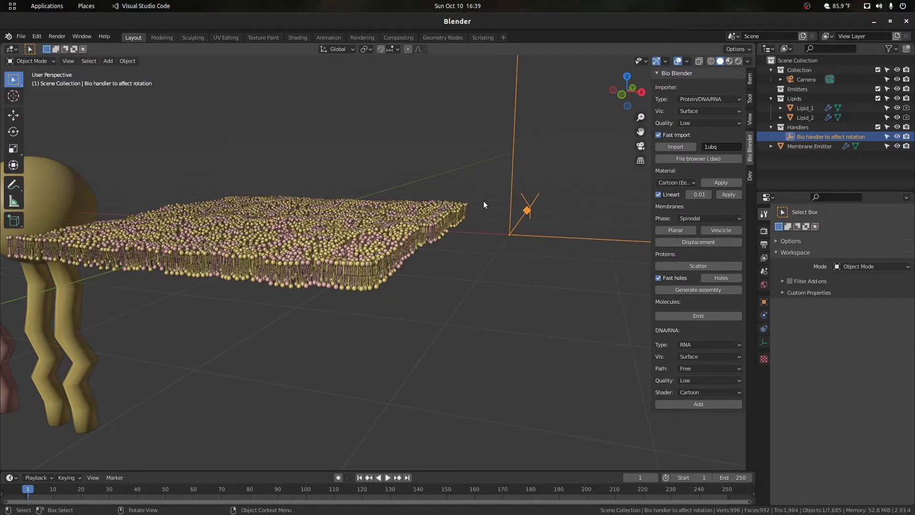
scroll(510, 200, down, 3)
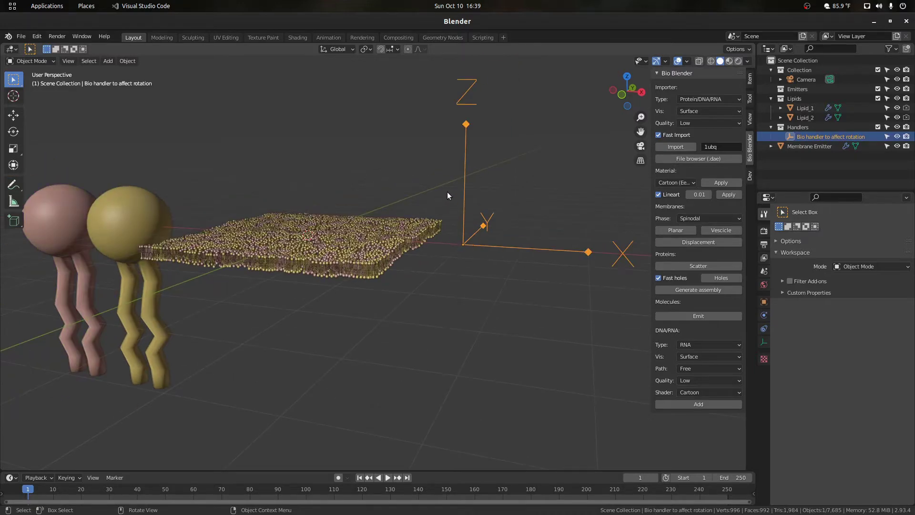
scroll(448, 191, up, 2)
scroll(451, 191, up, 1)
key(g)
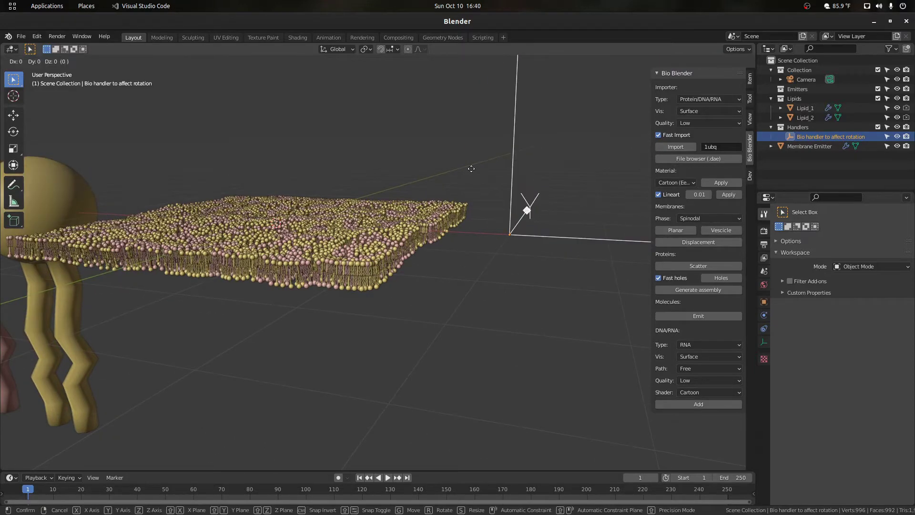
key(x)
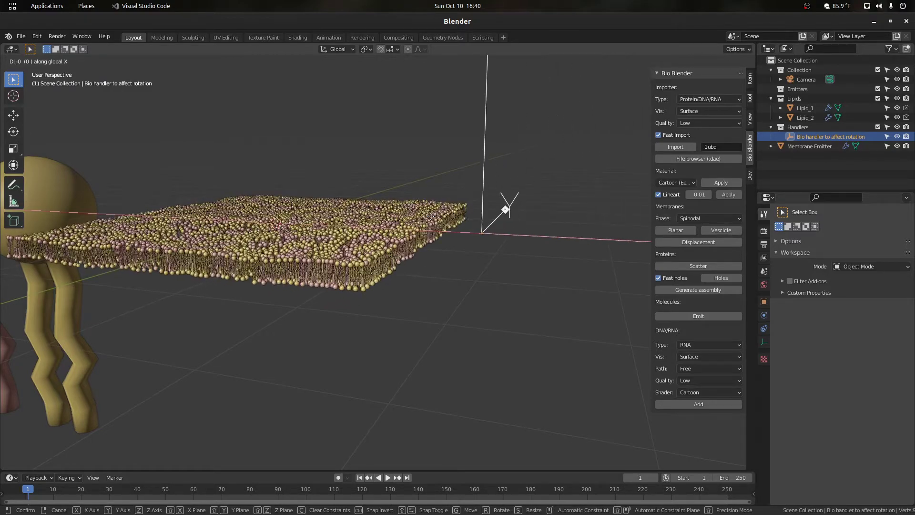
click(504, 244)
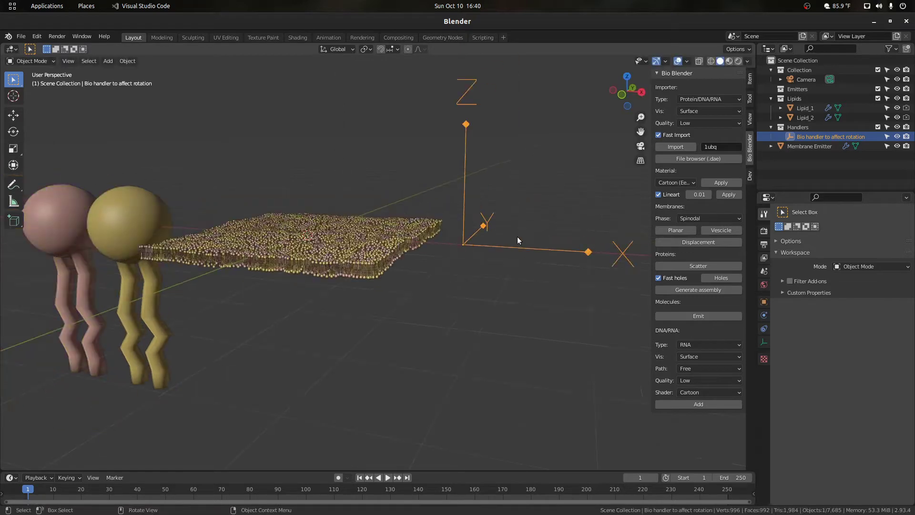
- Insert a Location keyframe for the displacement handler at frame 1
drag(640, 132, 609, 142)
click(496, 216)
click(445, 237)
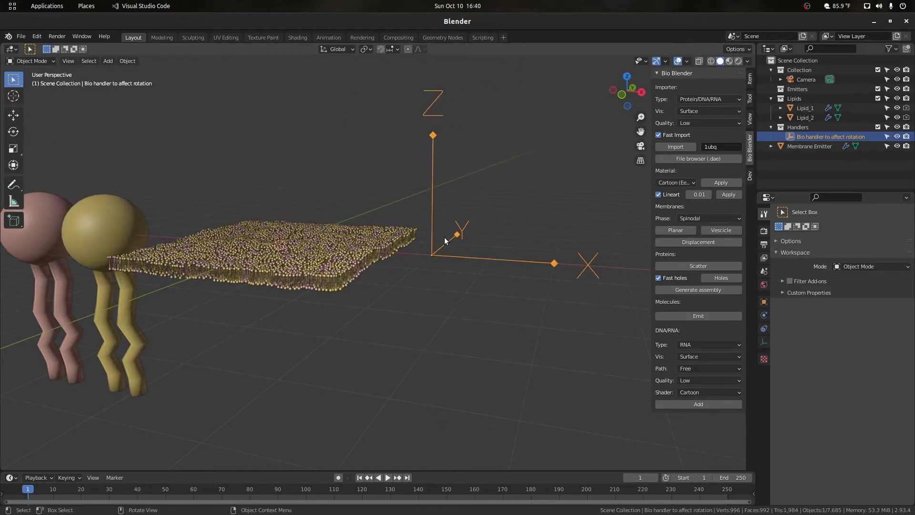
key(i)
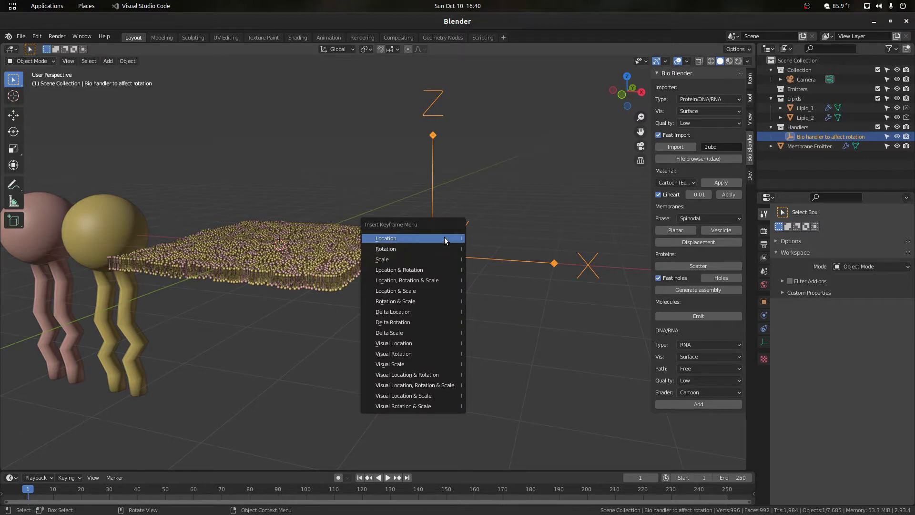
click(444, 237)
- Enlarge the timeline area and set the current frame to 250
drag(269, 470, 271, 407)
key(space)
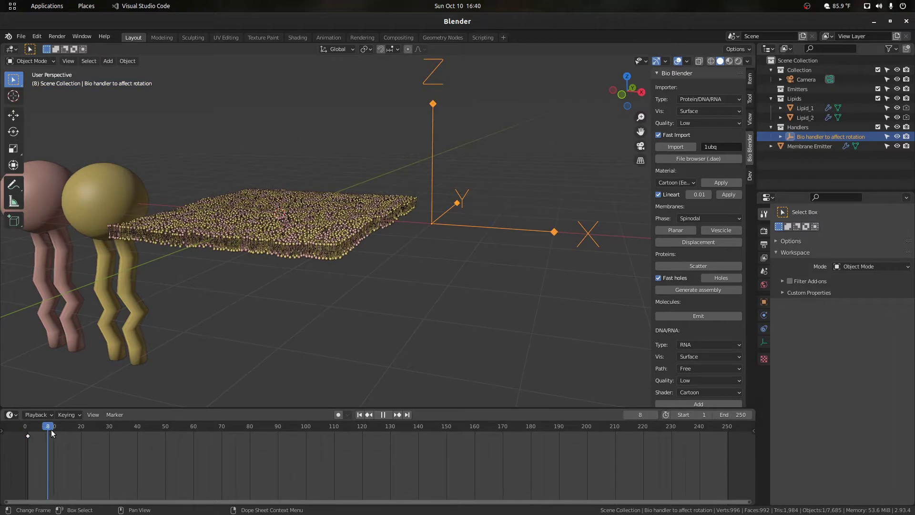
click(27, 430)
drag(28, 430, 712, 423)
key(space)
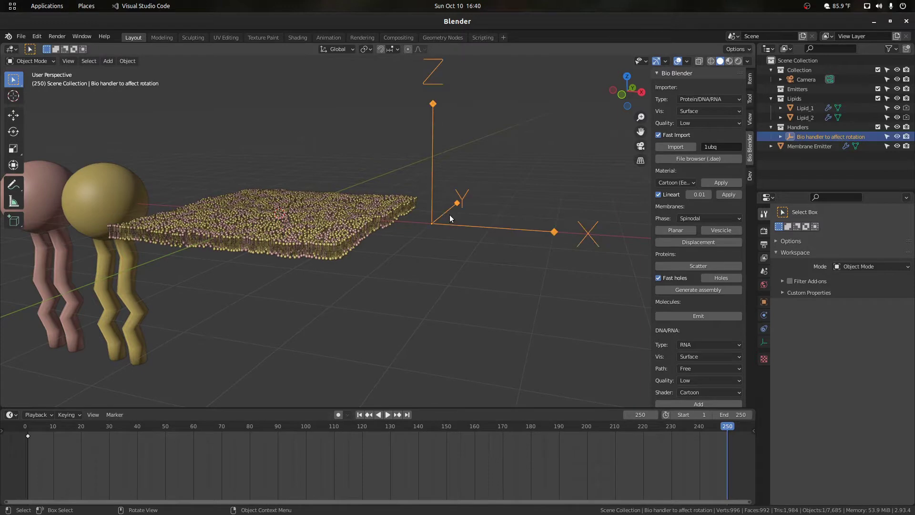
- Try moving the displacement handler 5 units along X without keyframing it
key(g)
text(x)
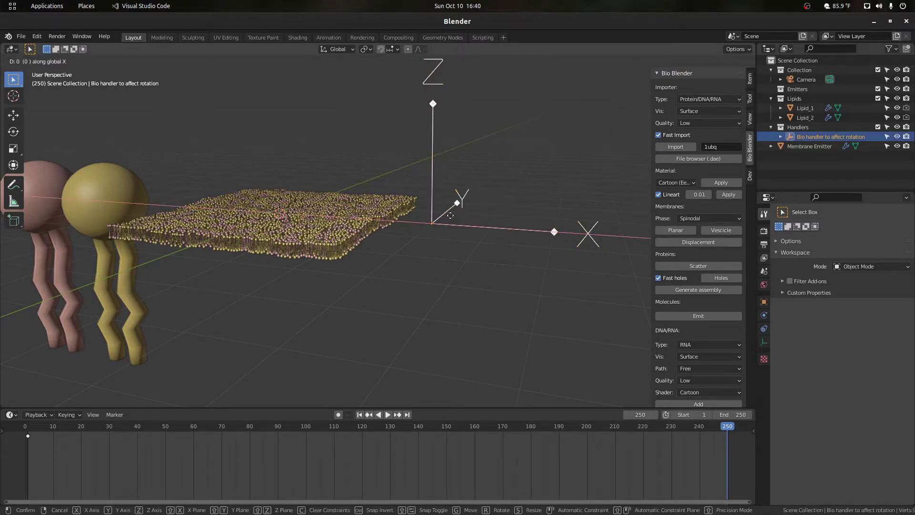
text(5)
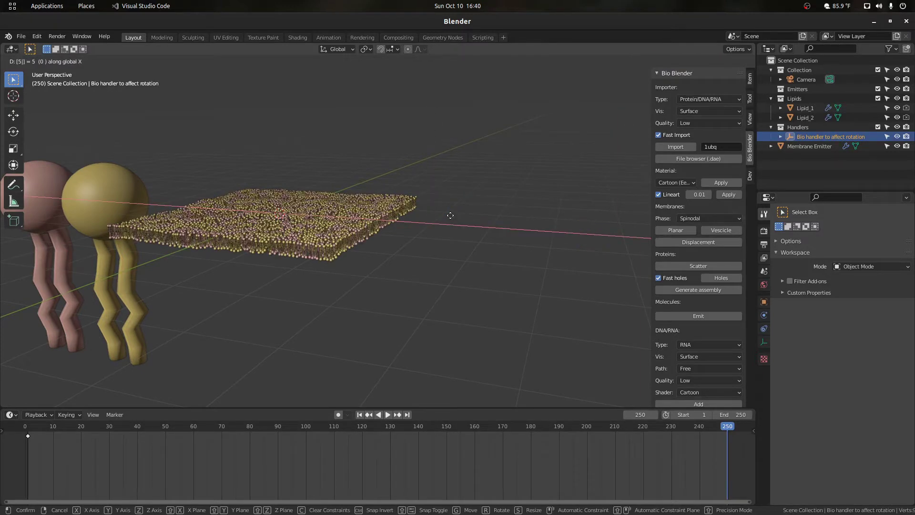
key(Return)
scroll(450, 214, down, 3)
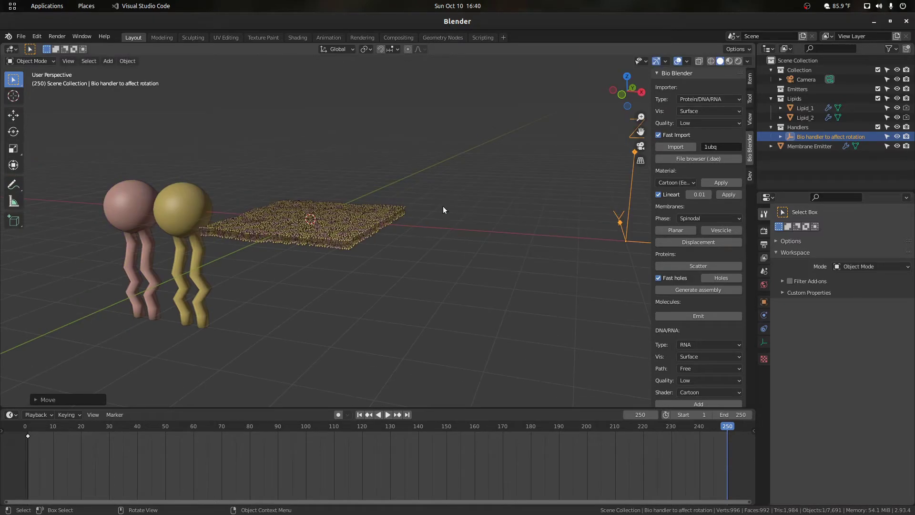
scroll(524, 205, up, 1)
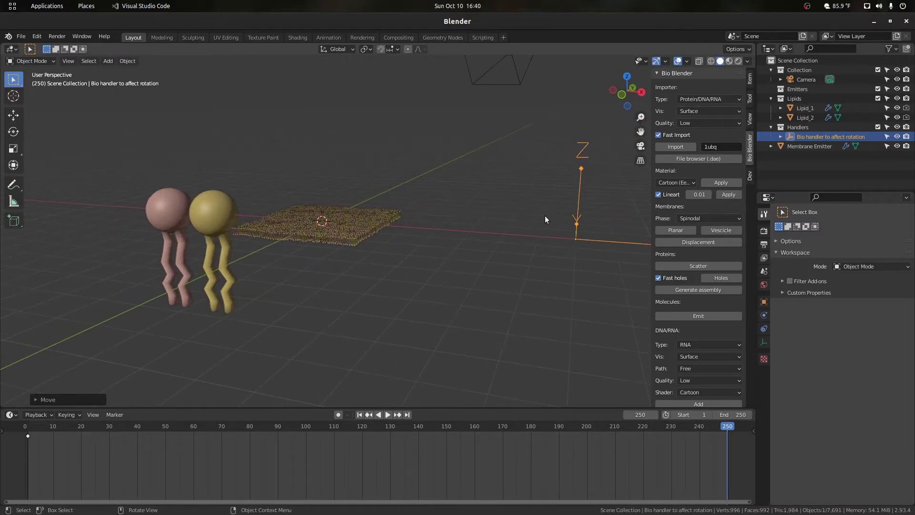
mouse_move(725, 430)
mouse_down()
mouse_move(710, 428)
mouse_move(725, 429)
mouse_up()
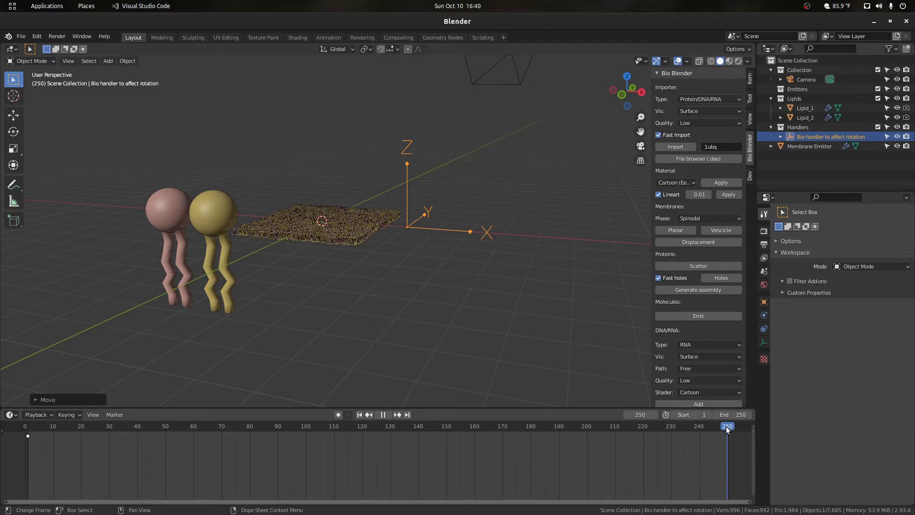
- Move the displacement handler away from the membrane along X and insert a Location keyframe at frame 250
scroll(517, 253, up, 4)
middle_drag(561, 210, 462, 194)
scroll(470, 199, down, 1)
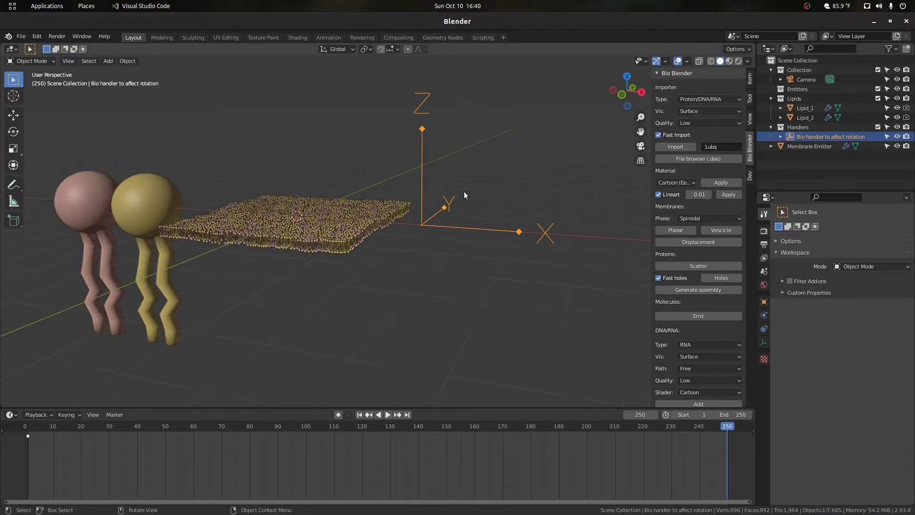
text(gx10)
key(Return)
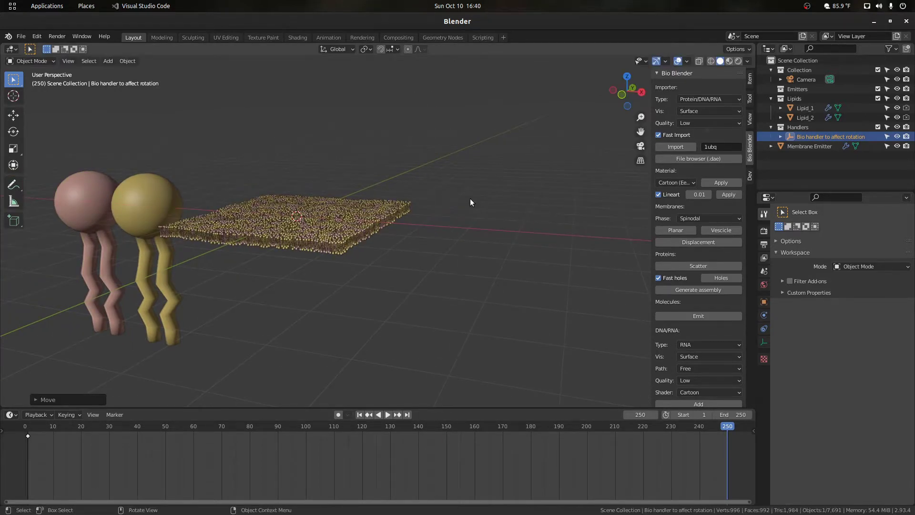
scroll(470, 202, down, 2)
scroll(564, 221, up, 2)
key(i)
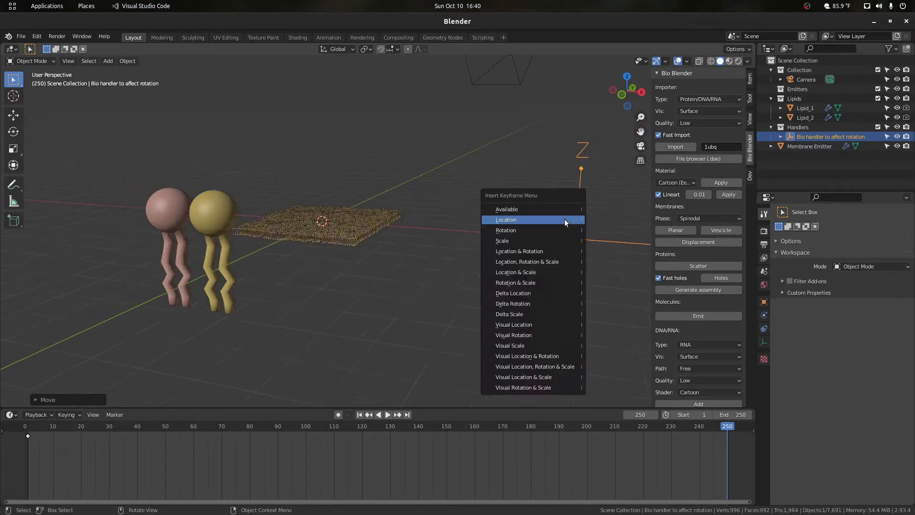
click(555, 220)
- Play the animation from frame 1 to examine the membrane's moving displacement, and return to the start
key(space)
drag(721, 427, 28, 415)
key(space)
scroll(339, 213, up, 5)
drag(640, 132, 753, 153)
click(474, 154)
scroll(495, 153, down, 2)
key(space)
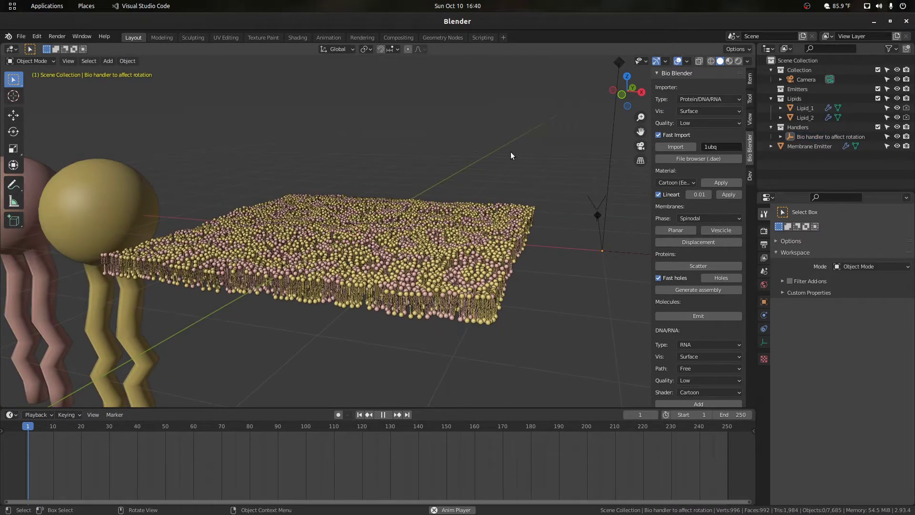
scroll(496, 160, up, 1)
mouse_move(635, 82)
mouse_down()
mouse_move(657, 69)
mouse_move(634, 79)
mouse_move(637, 99)
mouse_up()
scroll(530, 268, down, 5)
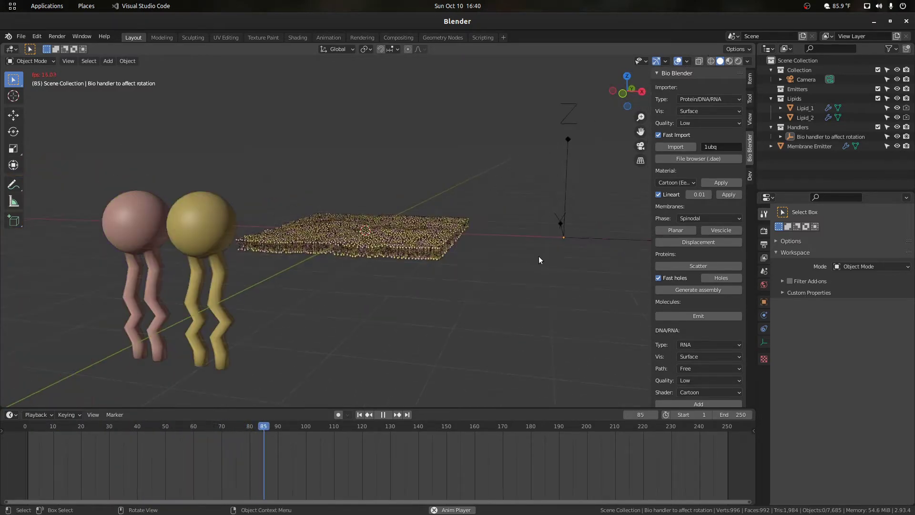
key(space)
key(shift+Left)
- Shift the displacement handler's last keyframe from frame 250 to frame 100
scroll(538, 257, down, 3)
click(500, 239)
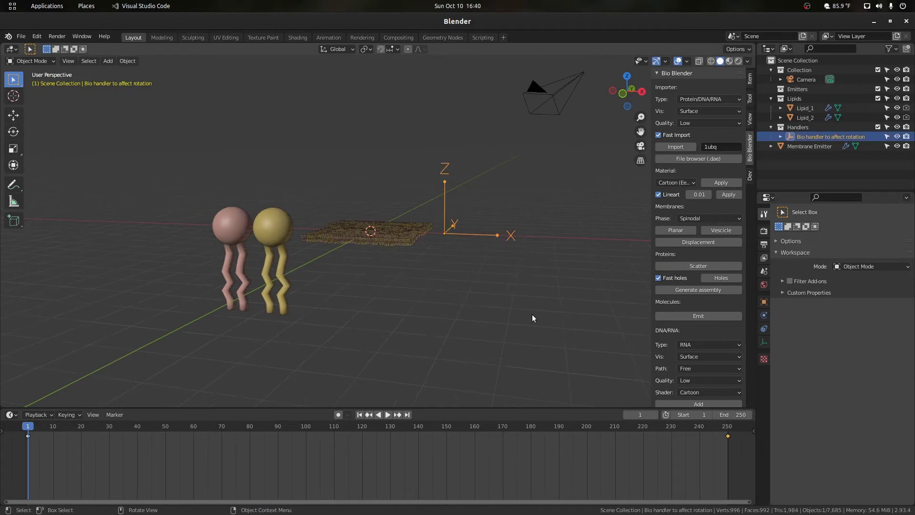
drag(728, 437, 614, 440)
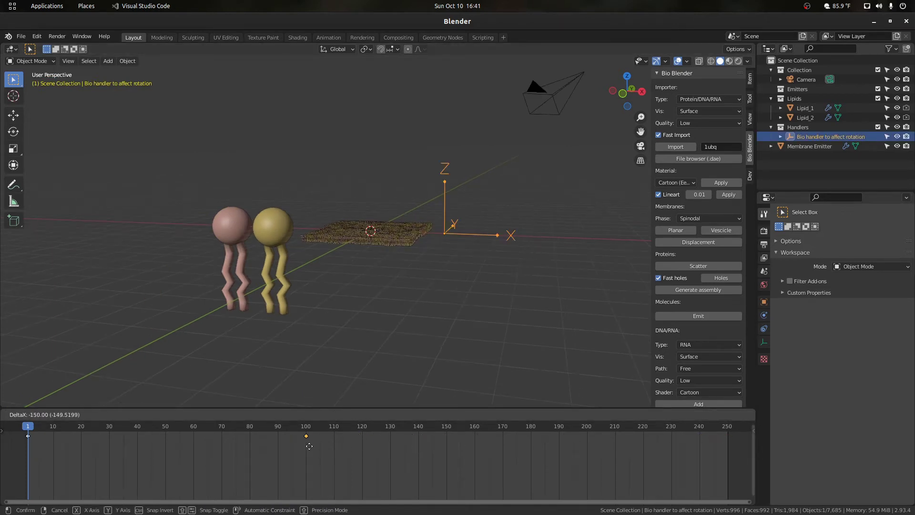
drag(309, 446, 309, 445)
- Play back the faster handler animation and examine how the membrane ripples
click(424, 316)
scroll(423, 183, up, 5)
key(space)
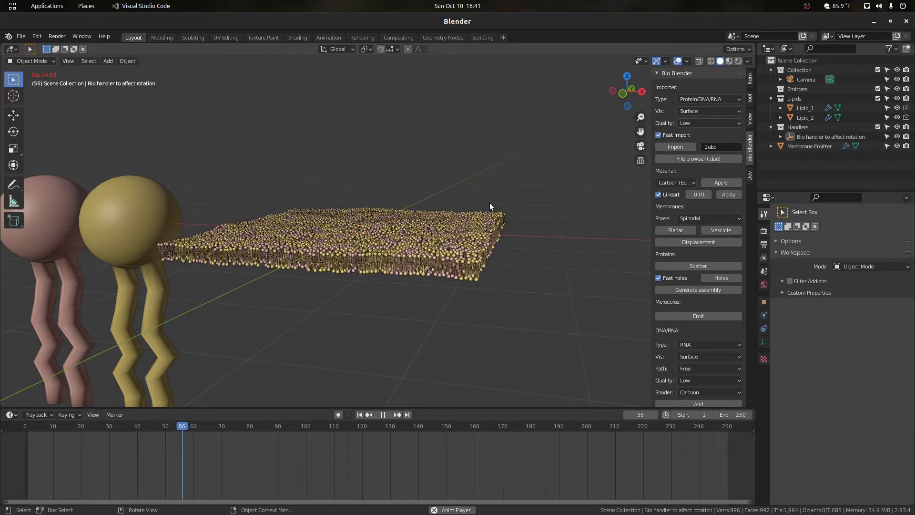
scroll(477, 202, down, 5)
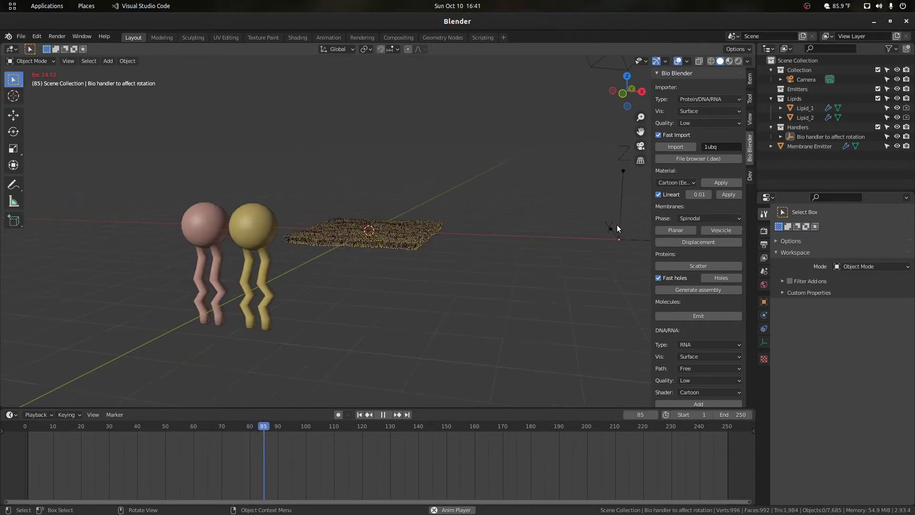
scroll(442, 236, up, 5)
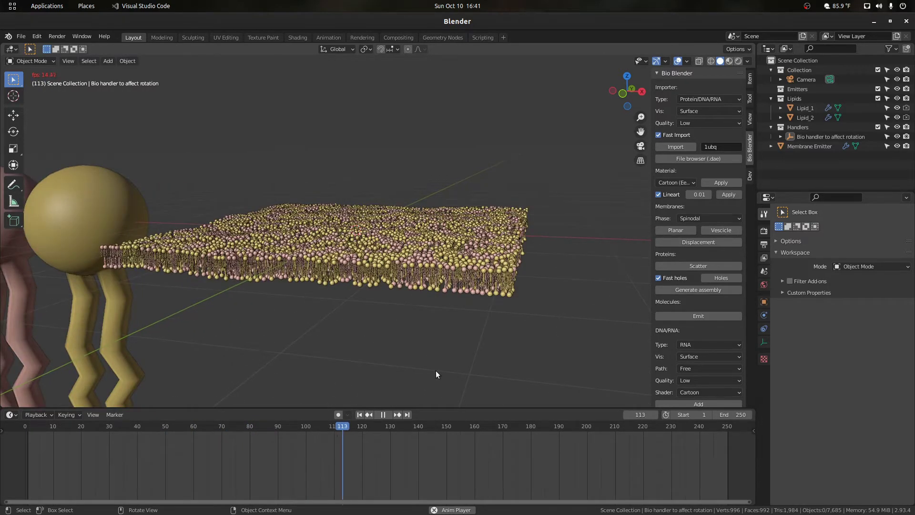
key(Escape)
- Delete the displacement handler empty
scroll(431, 334, down, 4)
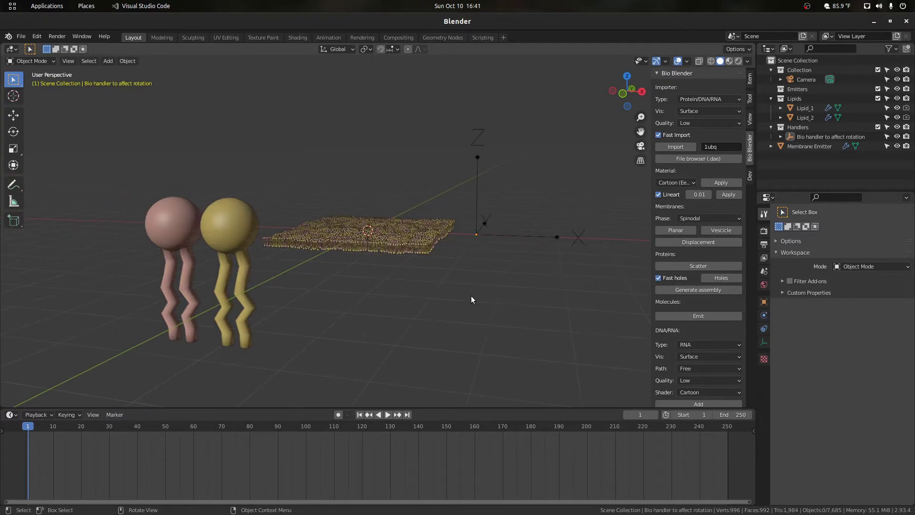
scroll(470, 299, up, 2)
click(501, 224)
key(Delete)
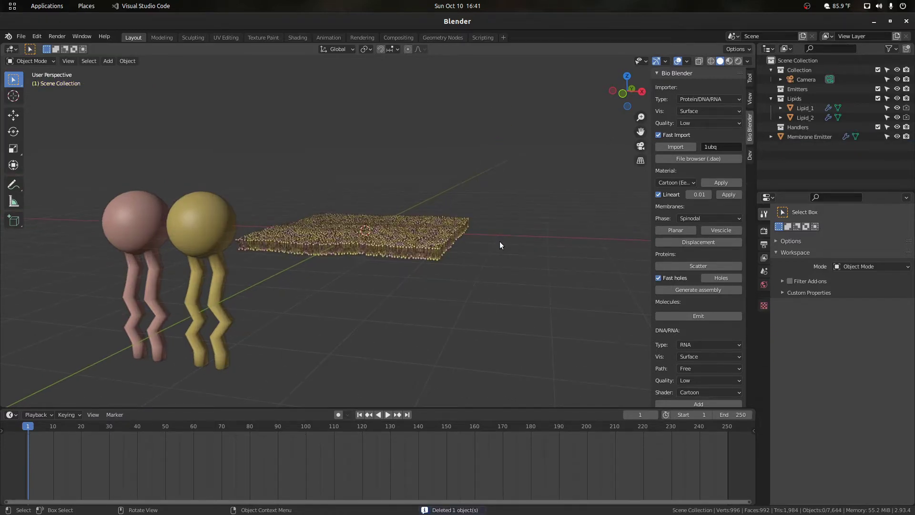
- Remove the displacement modifier from the Membrane Emitter
scroll(499, 245, up, 2)
drag(633, 98, 627, 93)
click(419, 259)
click(764, 315)
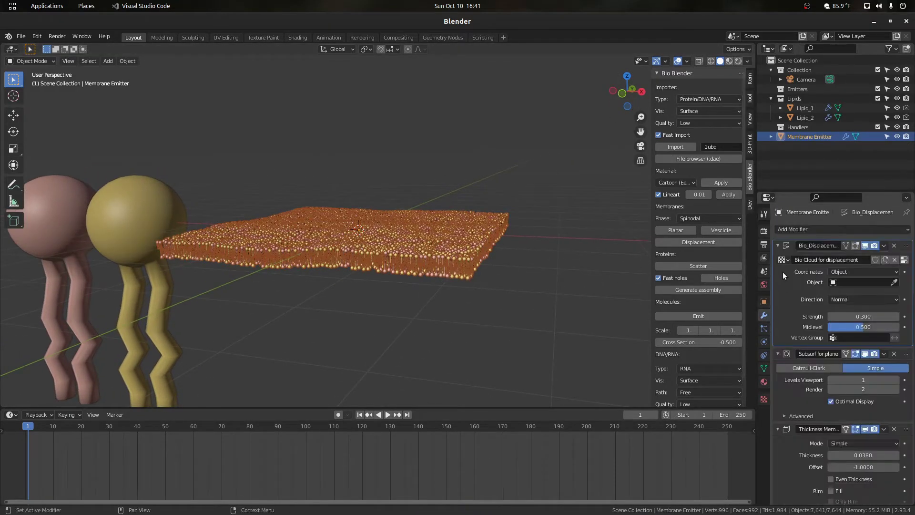
click(893, 245)
click(573, 247)
scroll(533, 187, up, 2)
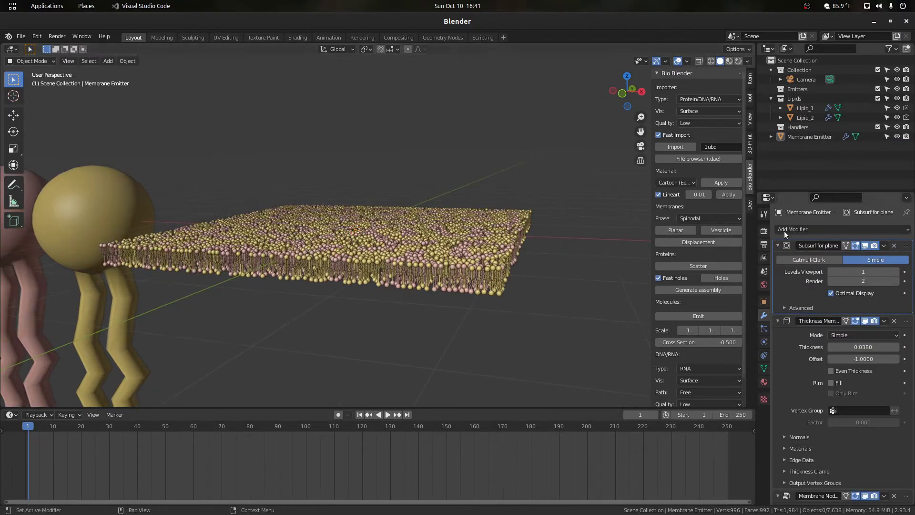
- Collapse the Membrane Emitter's subsurf and thickness modifiers and turn off viewport display of its membrane nodes modifier
click(778, 246)
click(777, 259)
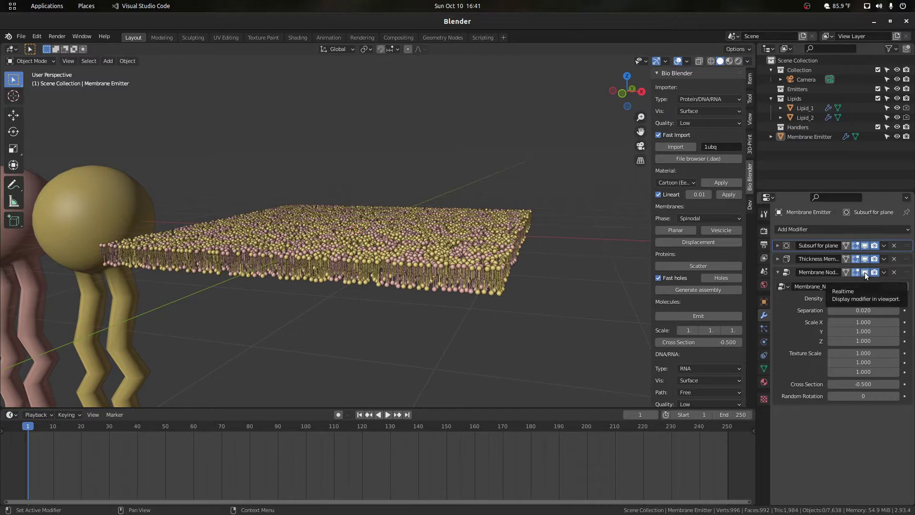
click(865, 273)
- Add a Wave modifier to the Membrane Emitter and place it first in the modifier stack
scroll(513, 260, up, 1)
mouse_move(619, 102)
mouse_down()
mouse_move(615, 95)
mouse_move(619, 103)
mouse_up()
click(510, 213)
click(829, 229)
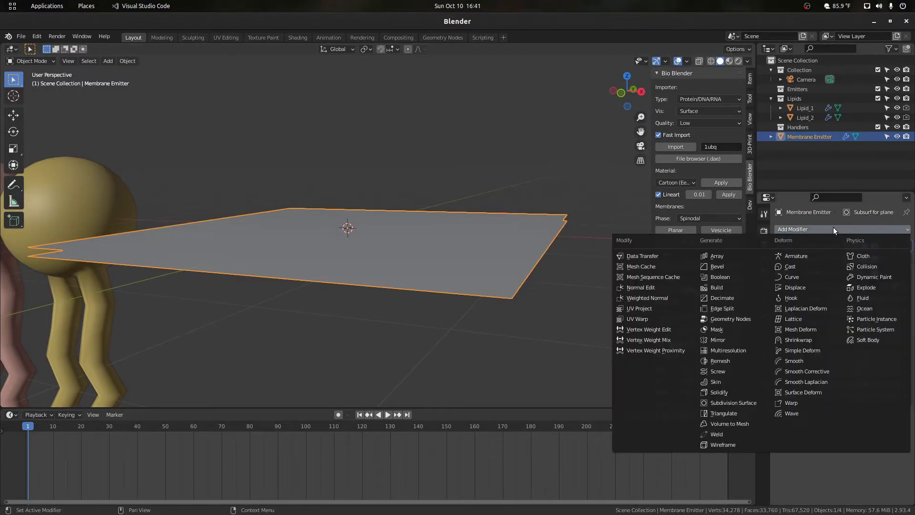
click(791, 414)
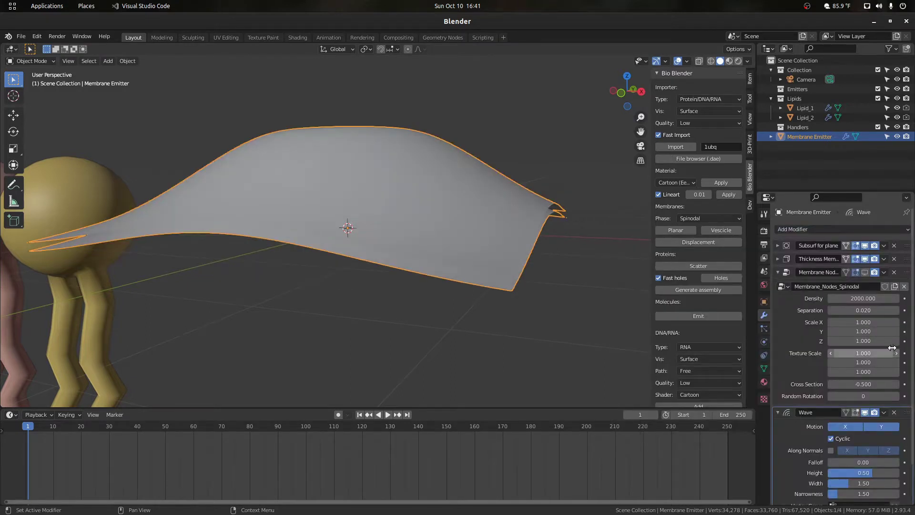
drag(903, 412, 895, 228)
click(777, 245)
click(777, 246)
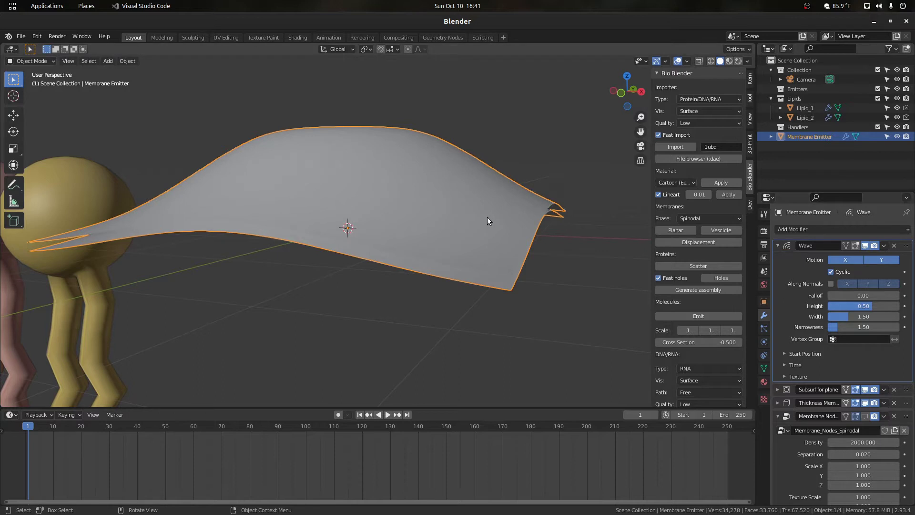
- Preview the wave animation on the bare membrane surface and return to the first frame
click(528, 141)
mouse_move(627, 92)
mouse_down()
mouse_move(615, 134)
mouse_move(576, 98)
mouse_move(633, 96)
mouse_up()
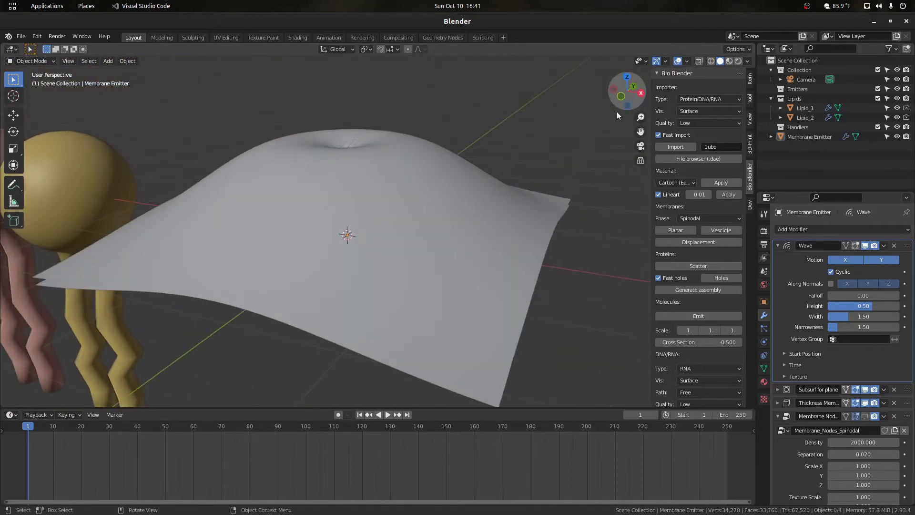
middle_drag(538, 159, 573, 118)
key(space)
drag(625, 95, 539, 170)
key(space)
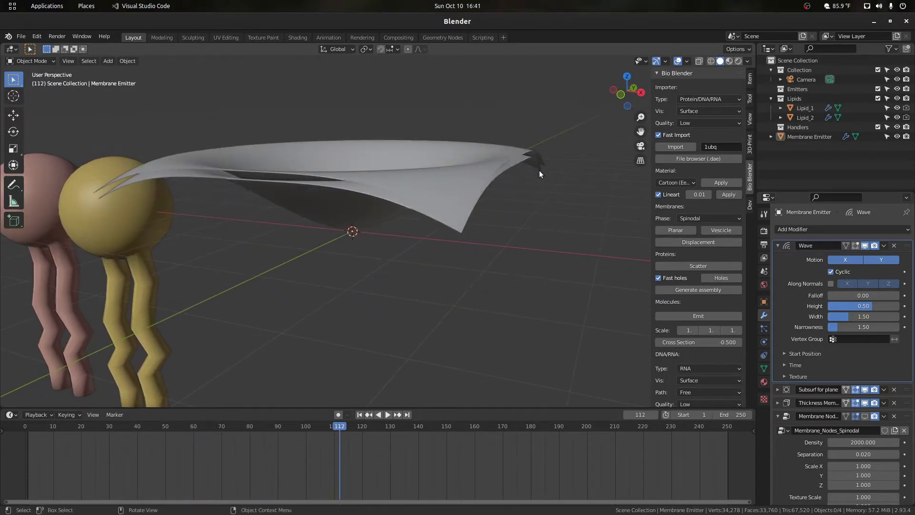
key(shift+Left)
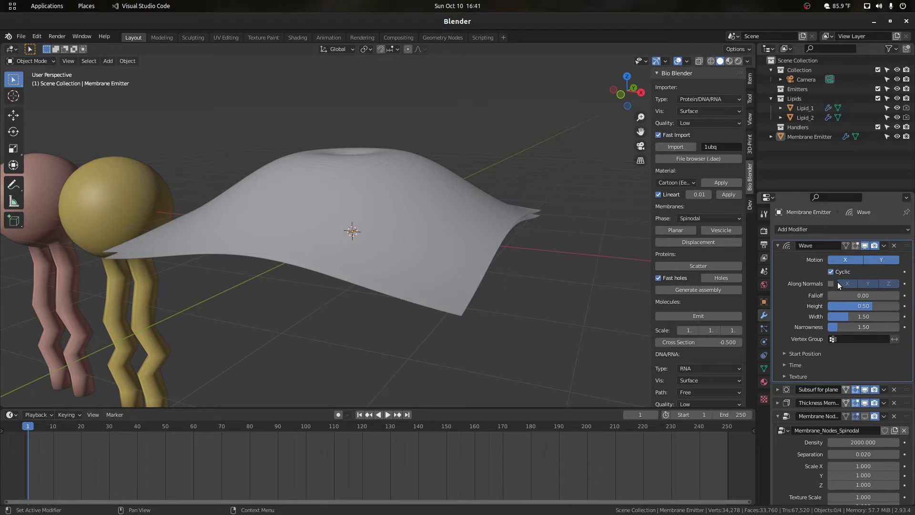
- Set the Wave modifier's height to 0.1
click(862, 306)
text(0.1)
key(Return)
scroll(522, 228, up, 2)
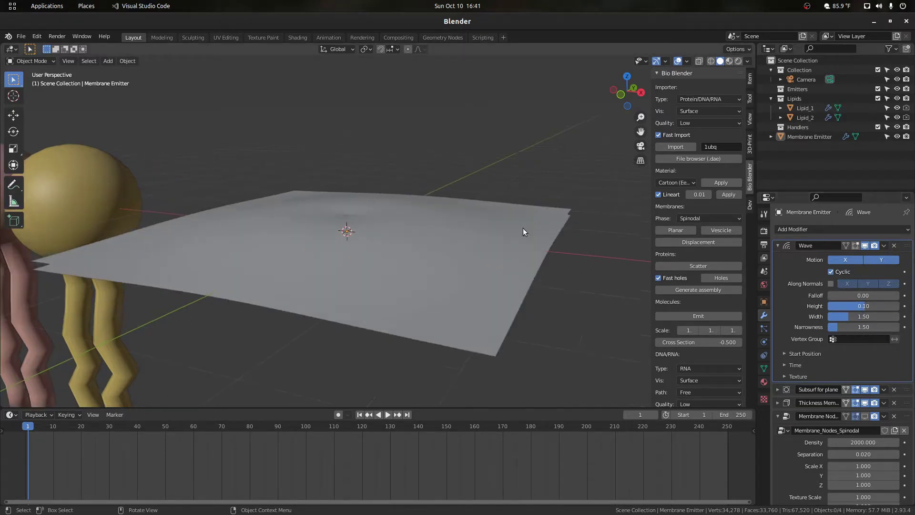
- Collapse the Wave modifier and turn on viewport display of the membrane nodes modifier
click(783, 246)
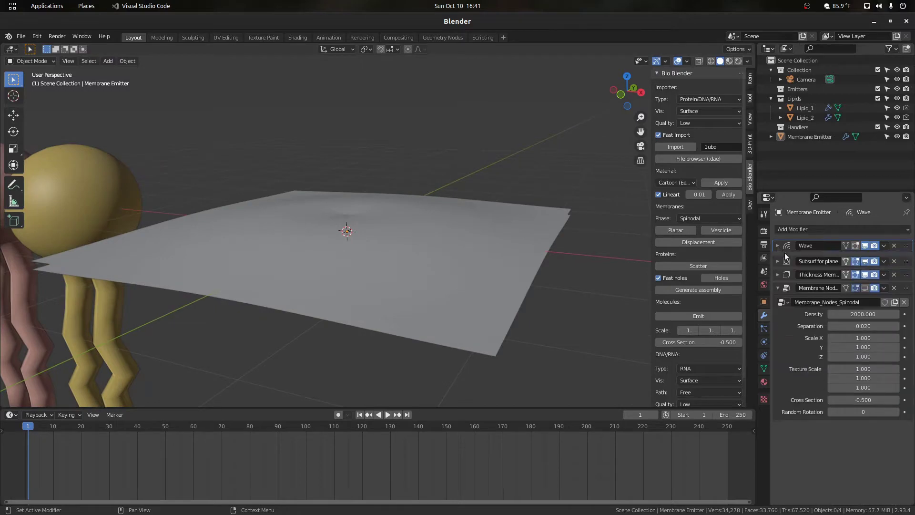
click(864, 285)
drag(624, 101, 620, 106)
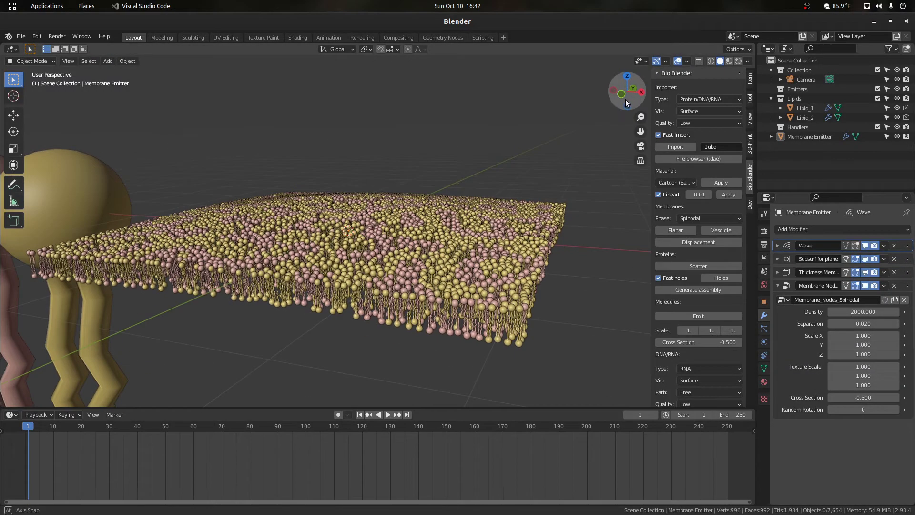
- Play the wave animation with the lipids displayed to examine the membrane's overall motion
key(space)
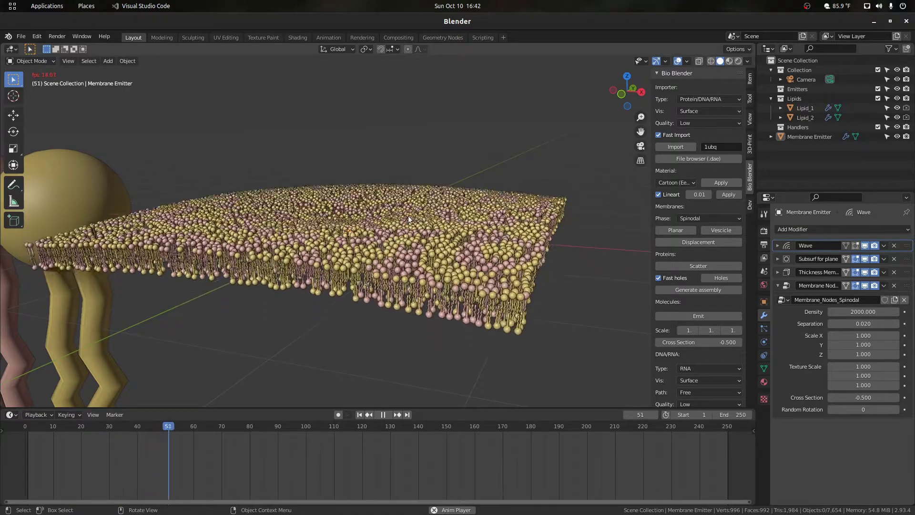
scroll(395, 210, down, 5)
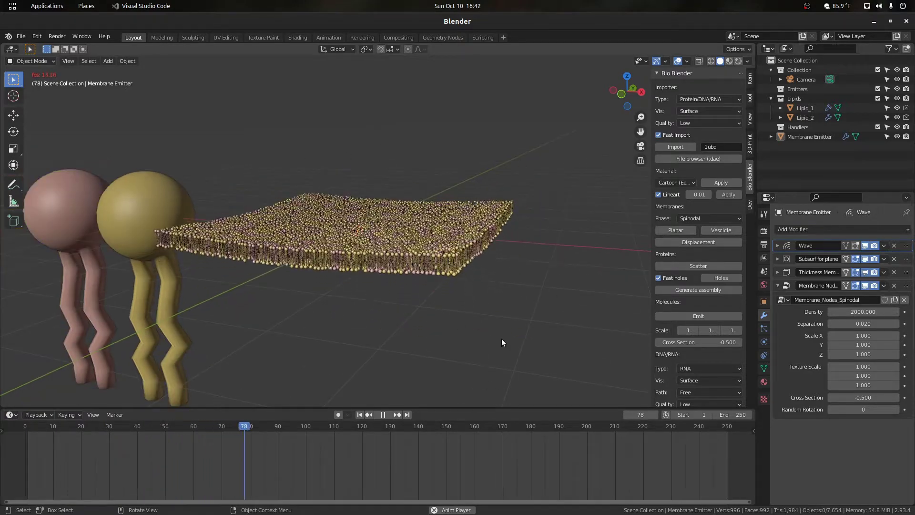
scroll(428, 249, up, 5)
key(space)
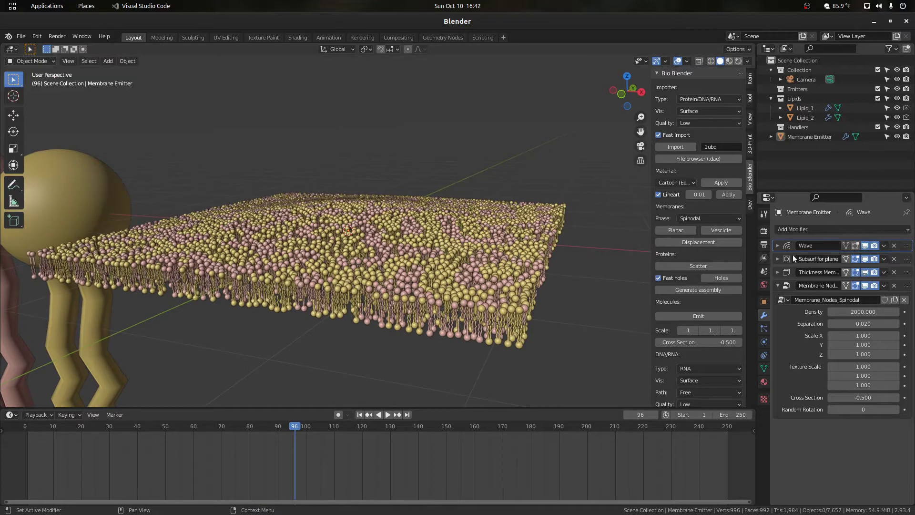
- Expand the Wave modifier, set its narrowness to 5.91 and preview the animation
click(777, 246)
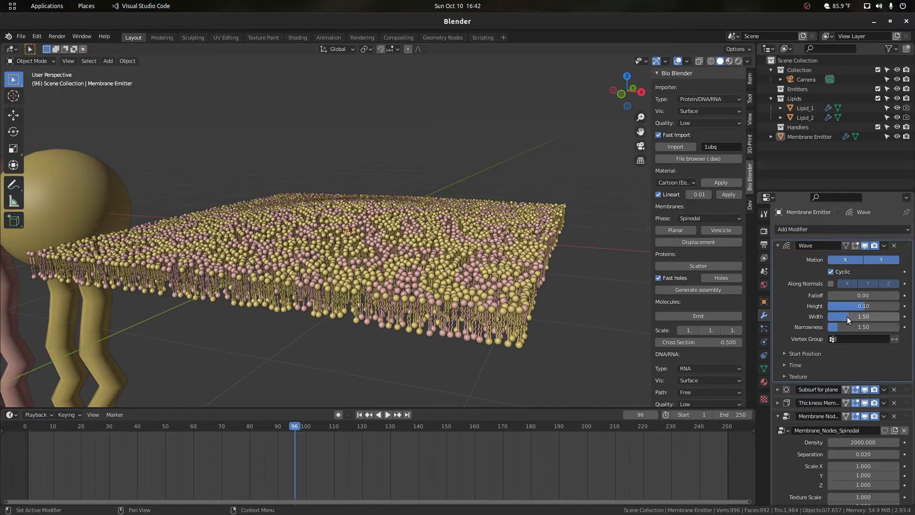
drag(846, 327, 893, 326)
key(space)
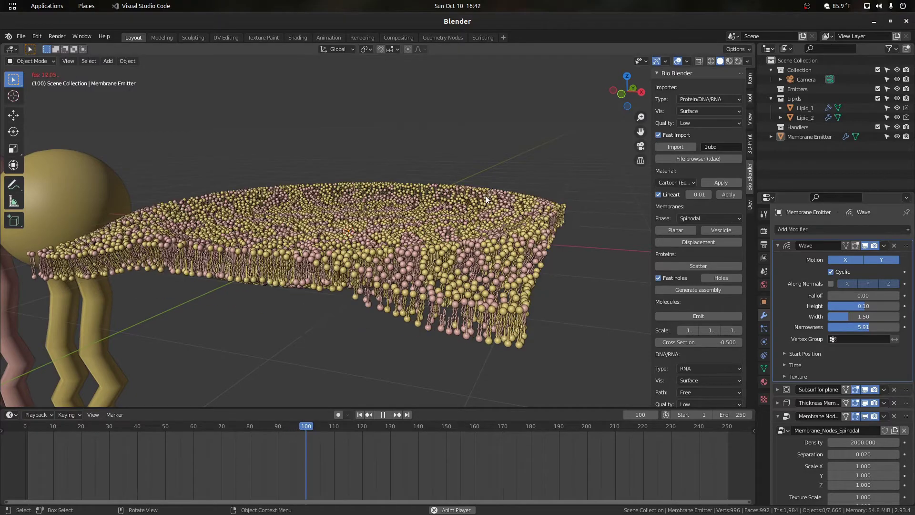
key(space)
- Set the Wave modifier's width to 1.20 and preview the animation
drag(851, 316, 844, 316)
key(space)
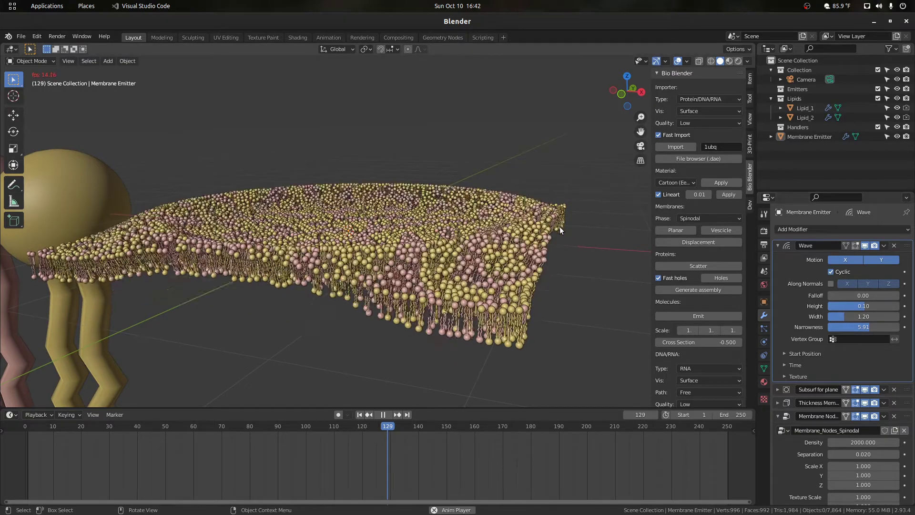
key(space)
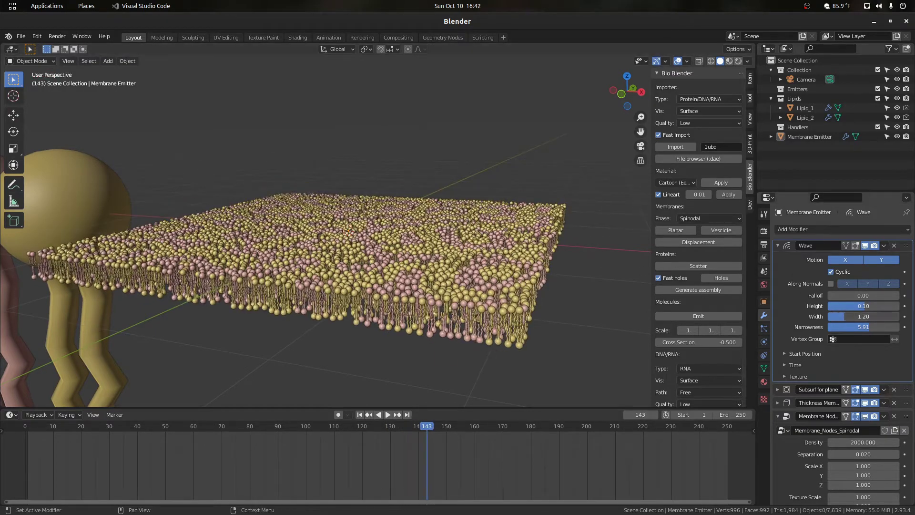
- Set the Wave modifier's width to 0.1 and its narrowness to 10
click(846, 315)
text(0.1)
key(Return)
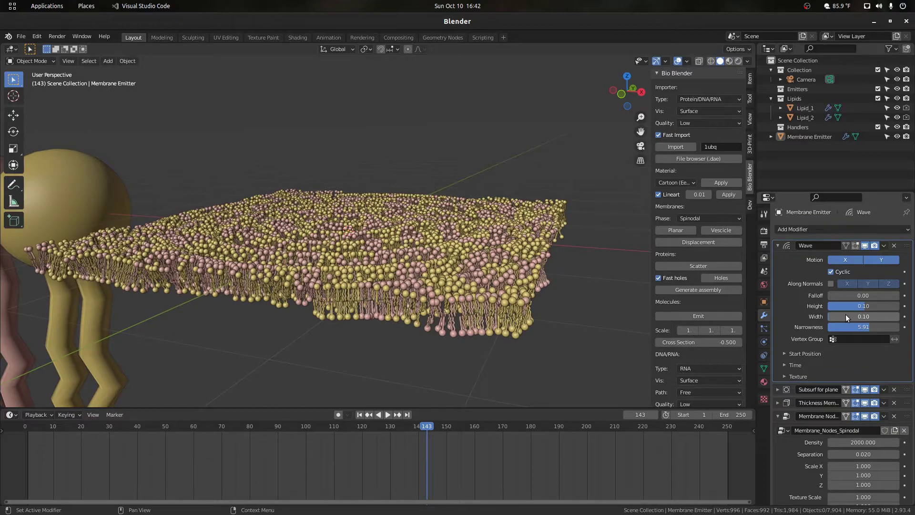
double_click(866, 326)
text(10)
key(Return)
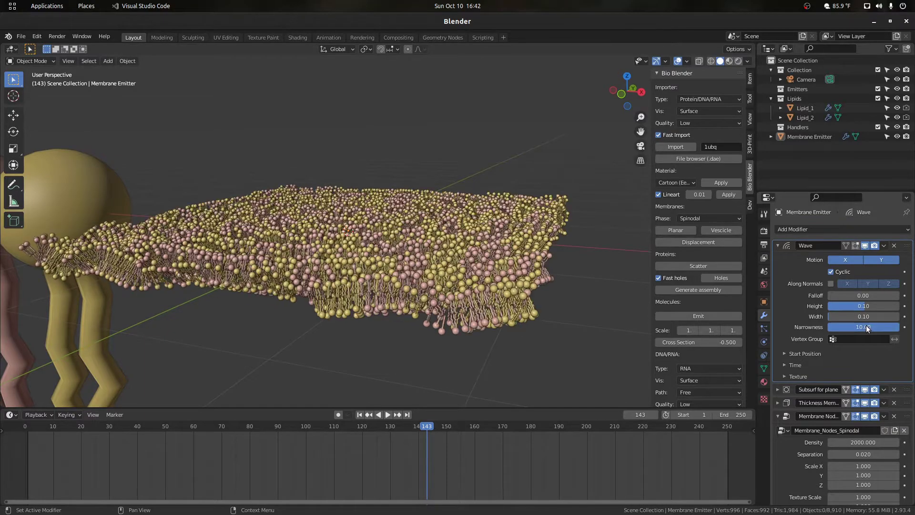
- Play the animation to examine the ripples across the whole lipid membrane
scroll(480, 162, down, 4)
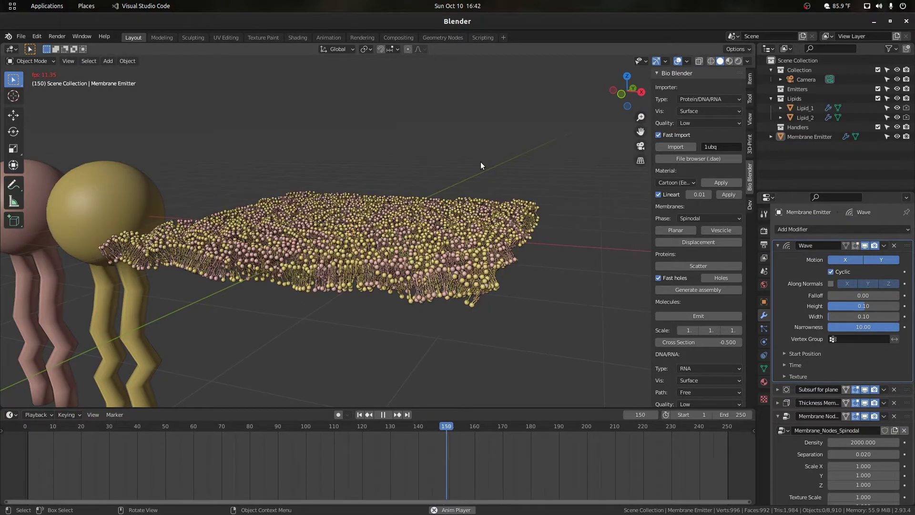
mouse_move(638, 104)
mouse_down()
mouse_move(631, 78)
mouse_move(638, 110)
mouse_move(632, 99)
mouse_up()
key(space)
- Expand the Wave modifier's time settings, set the speed to 0.1 and preview the animation
click(791, 364)
scroll(810, 364, down, 2)
drag(875, 371, 861, 372)
click(860, 372)
text(0.1)
key(Return)
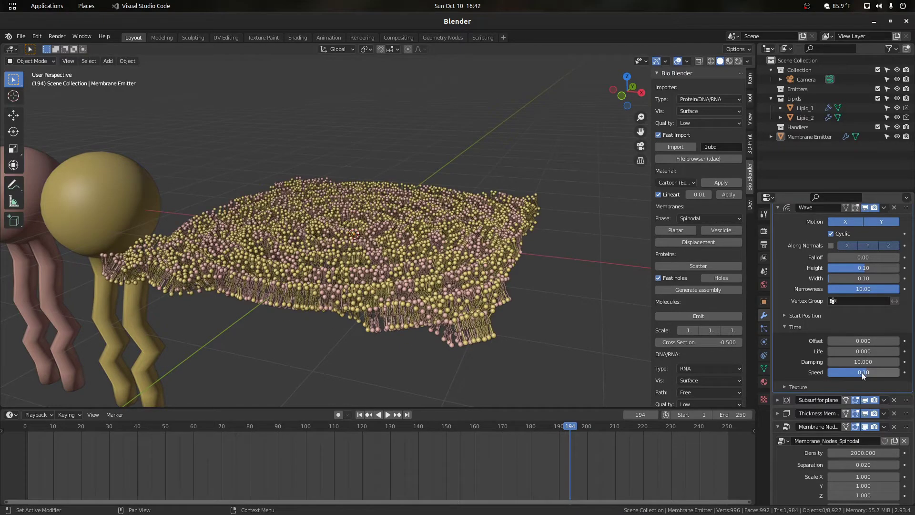
scroll(499, 272, up, 3)
key(space)
drag(621, 81, 585, 120)
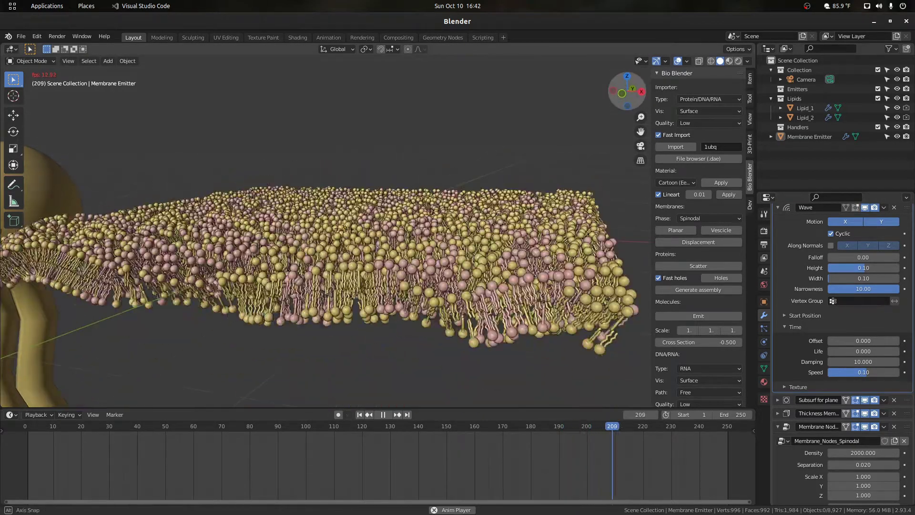
- Set the Wave modifier's speed to 0.01 and its narrowness to 6.25
click(865, 373)
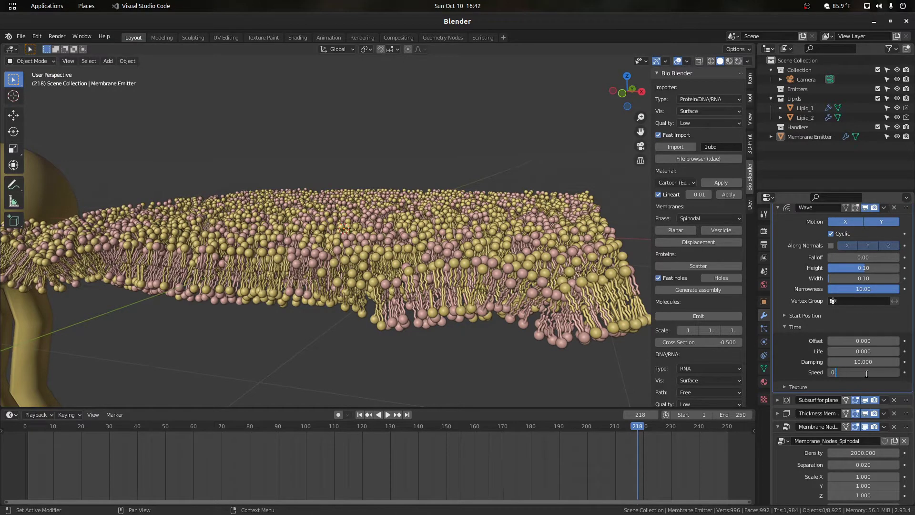
key(Return)
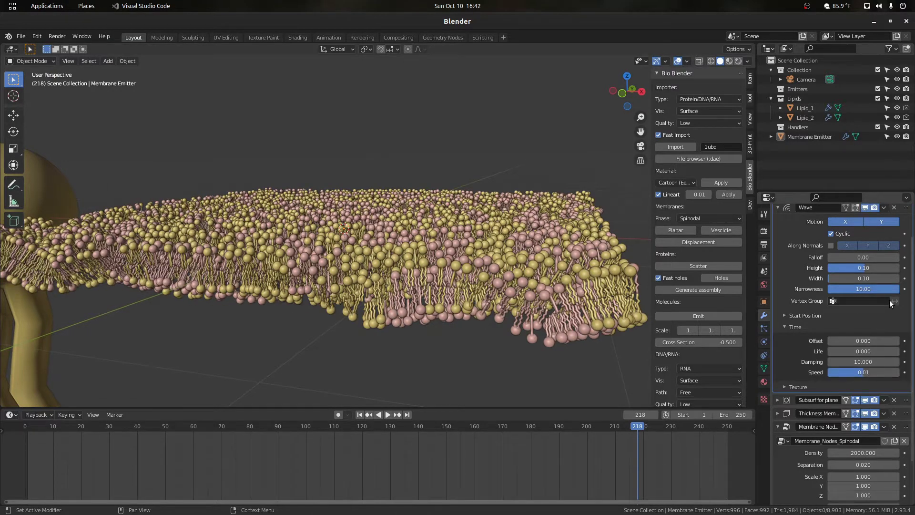
drag(899, 288, 872, 289)
- Play the slowed wave animation and examine the membrane's motion from perspective and side-on views
scroll(533, 203, down, 2)
key(space)
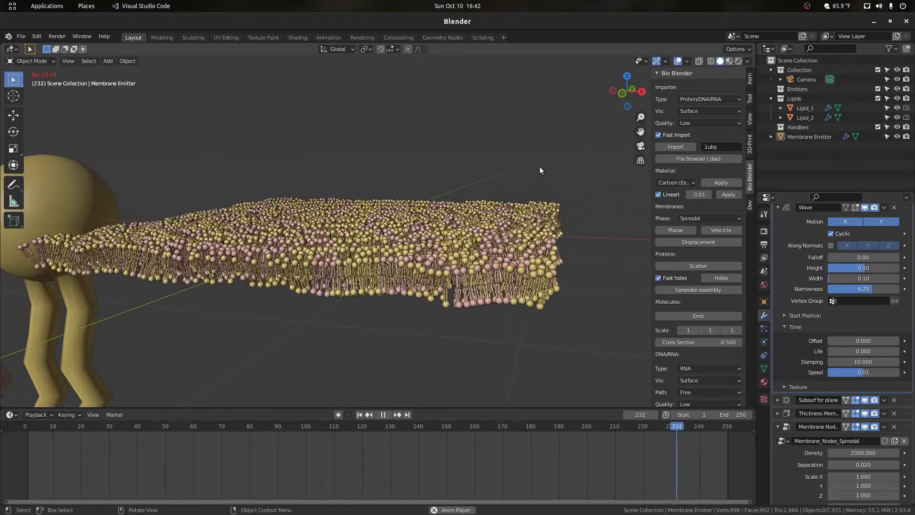
drag(627, 84, 585, 118)
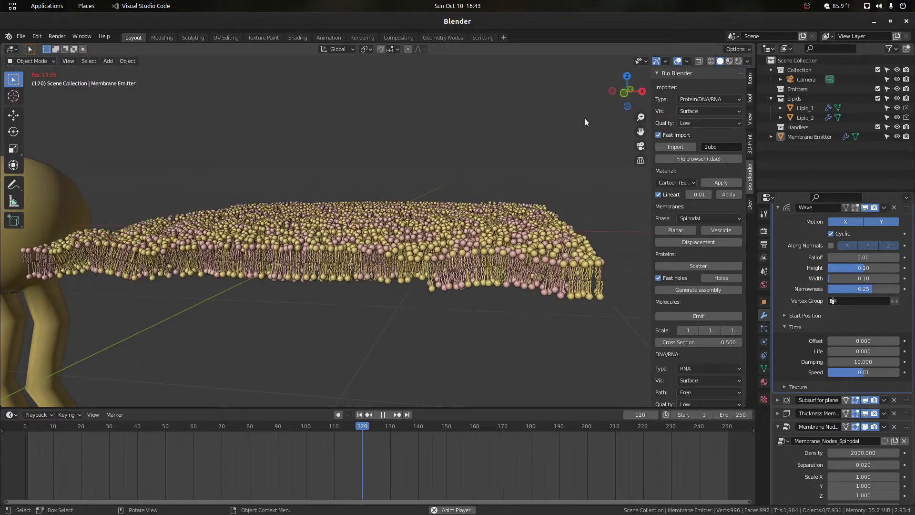
key(space)
scroll(296, 221, down, 3)
mouse_move(623, 87)
mouse_down()
mouse_move(605, 120)
mouse_move(608, 96)
mouse_move(627, 79)
mouse_move(624, 95)
mouse_up()
key(space)
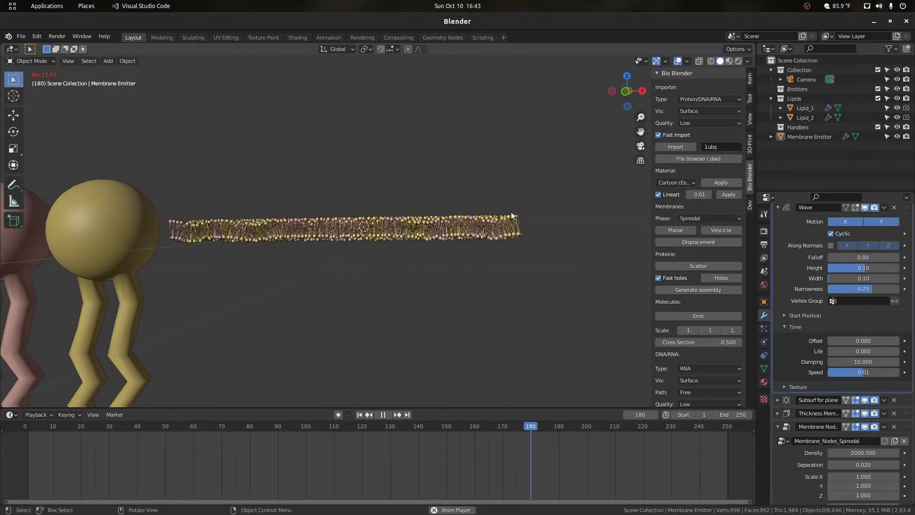
drag(625, 97, 616, 83)
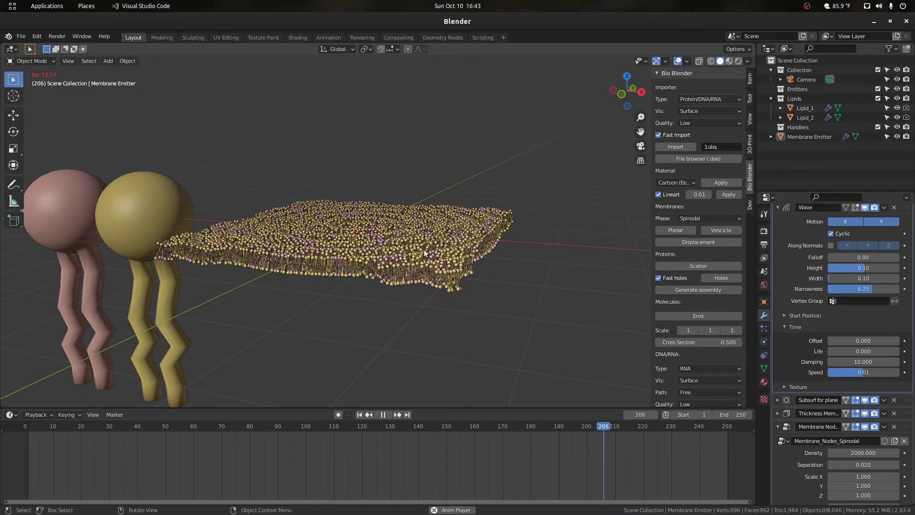
- Delete the planar Membrane Emitter and create a vesicle membrane with the Spinodal phase
click(381, 252)
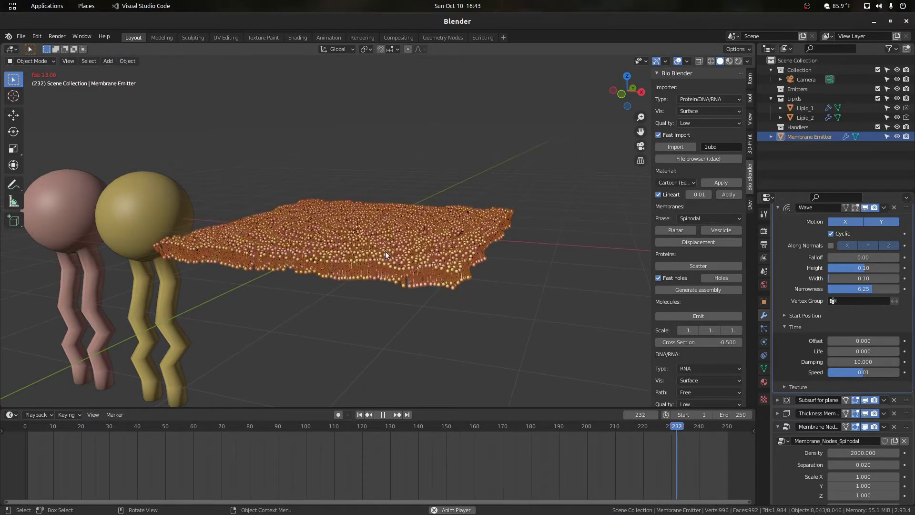
key(Delete)
key(Escape)
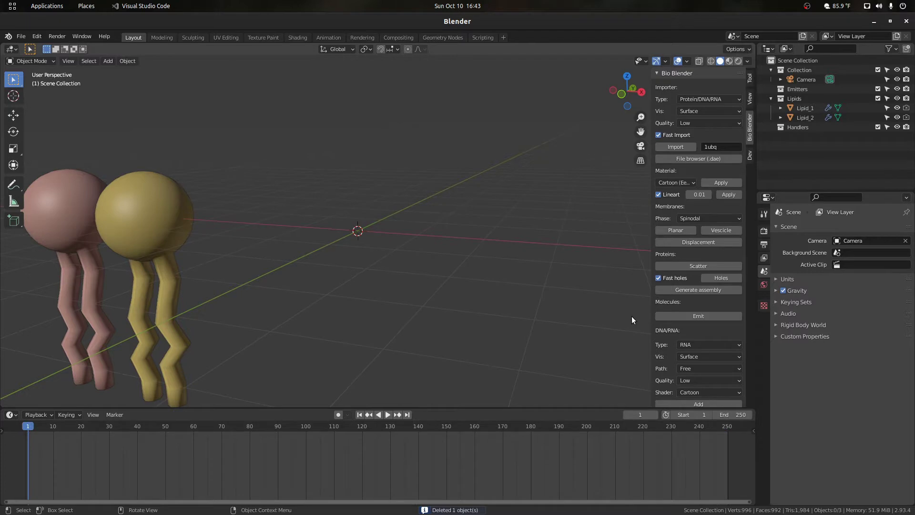
click(730, 231)
scroll(545, 201, up, 2)
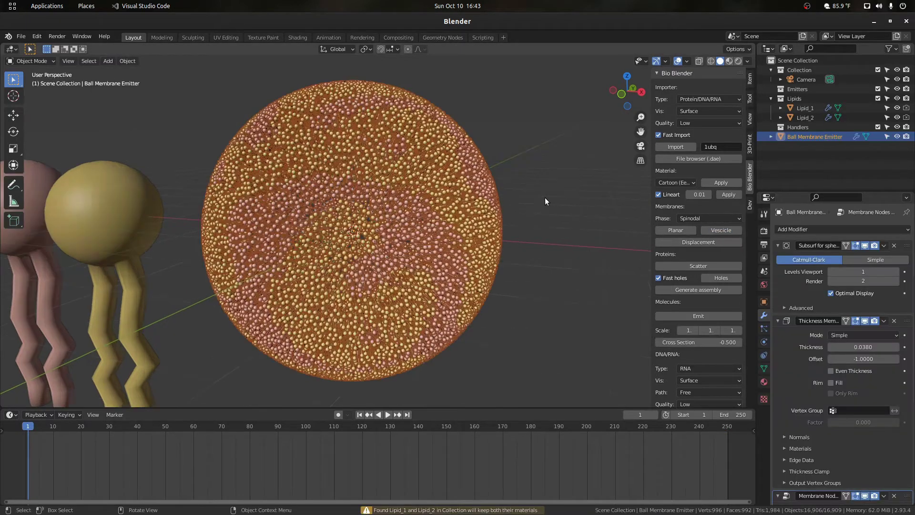
- Collapse the Ball Membrane Emitter's three modifiers and turn off viewport display of its membrane nodes modifier
click(777, 246)
click(777, 258)
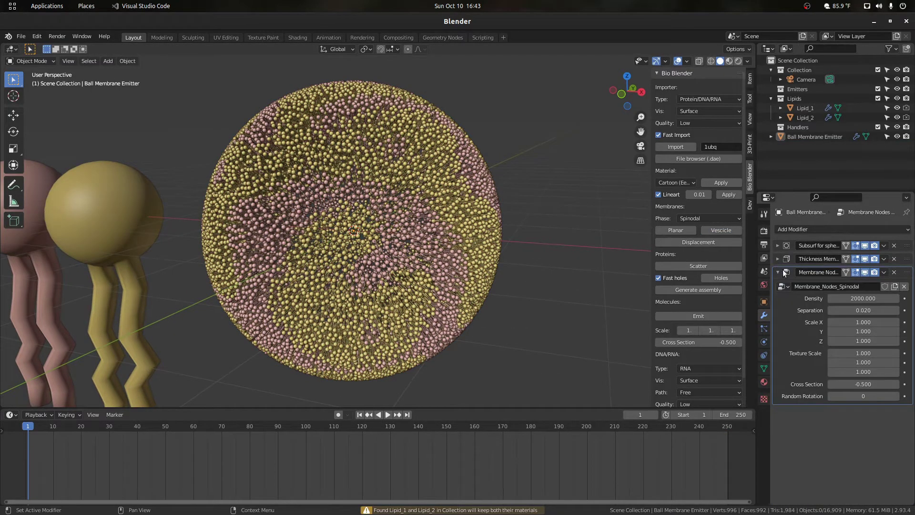
click(778, 272)
click(864, 272)
- Add a Wave modifier to the Ball Membrane Emitter, place it first in the stack and collapse it
click(855, 230)
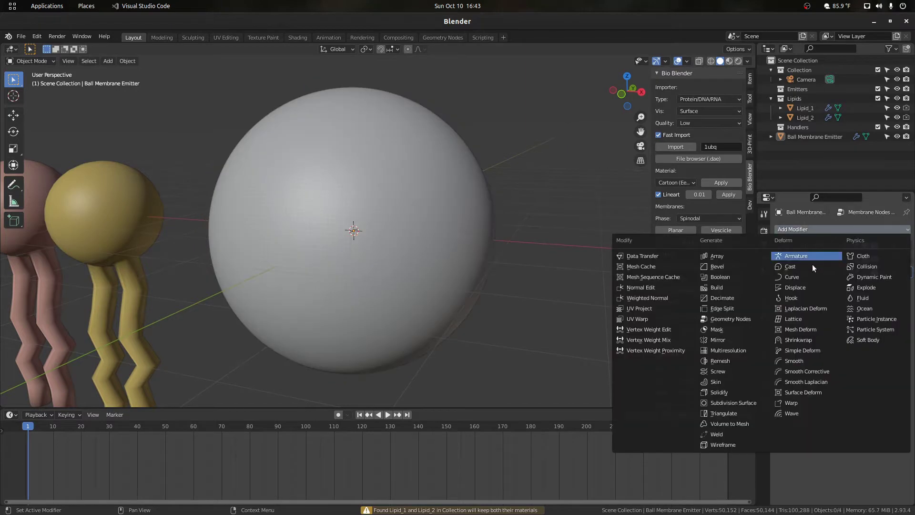
click(793, 413)
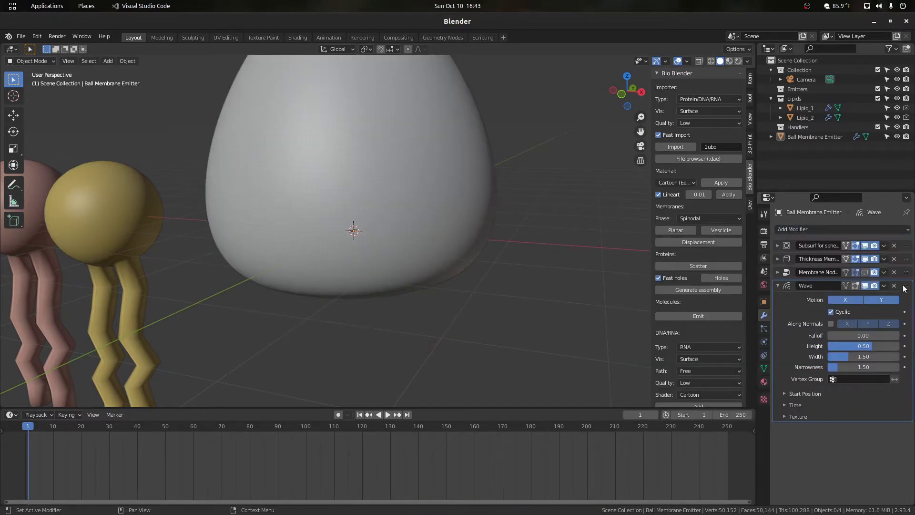
drag(902, 286, 900, 246)
click(791, 245)
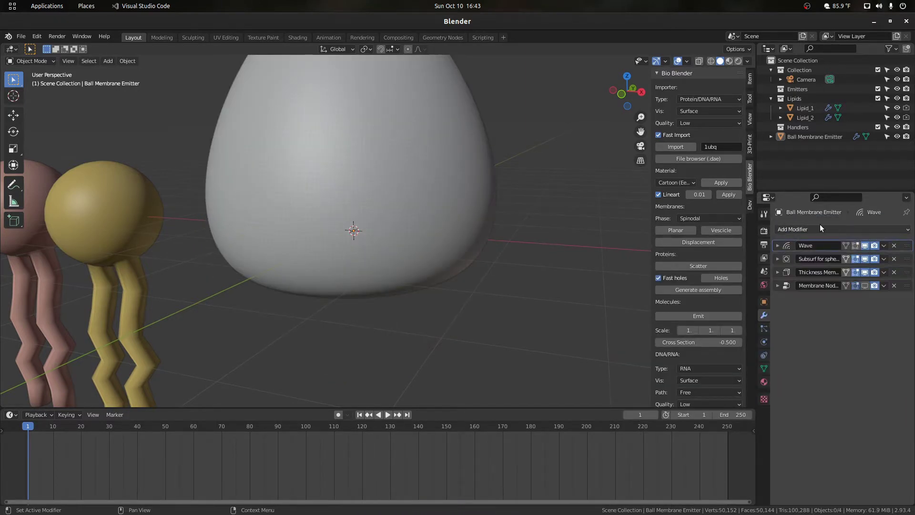
- Expand the ball membrane's Wave modifier and turn off its Y motion
scroll(455, 187, down, 2)
scroll(454, 191, up, 2)
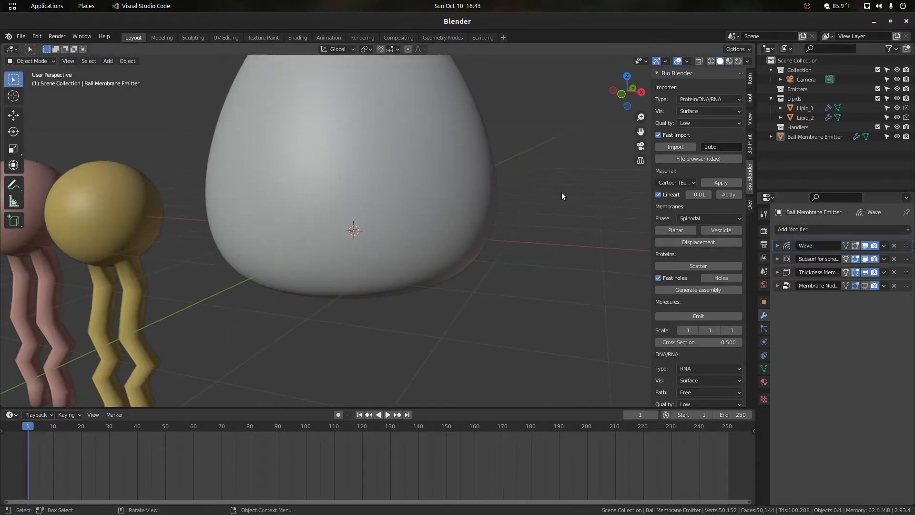
click(884, 246)
click(885, 246)
click(777, 246)
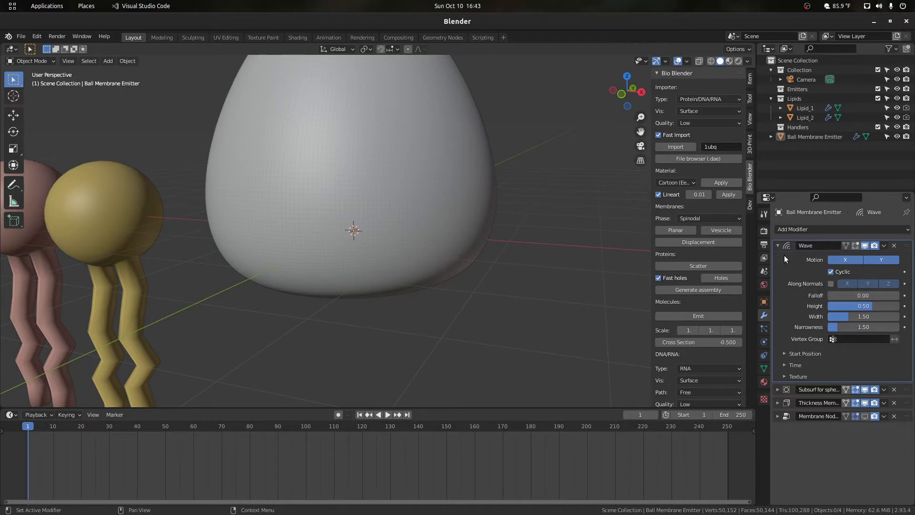
scroll(458, 207, down, 3)
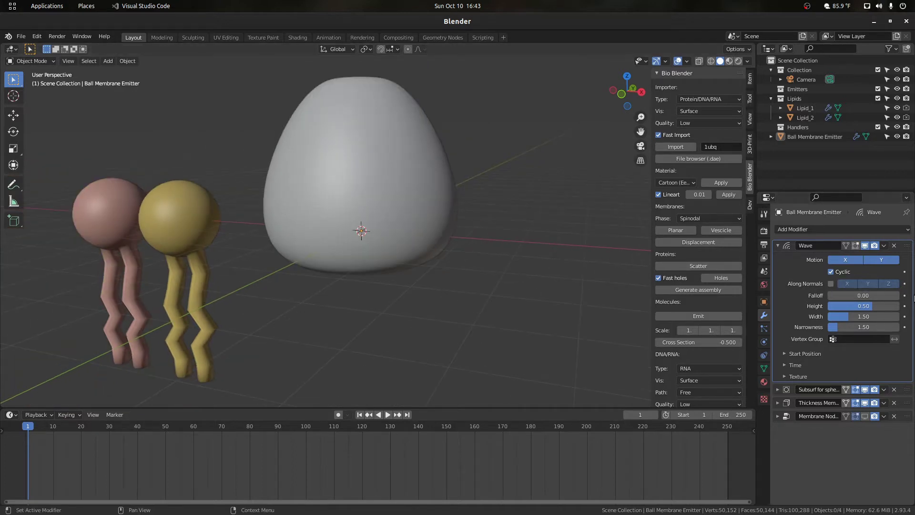
click(881, 259)
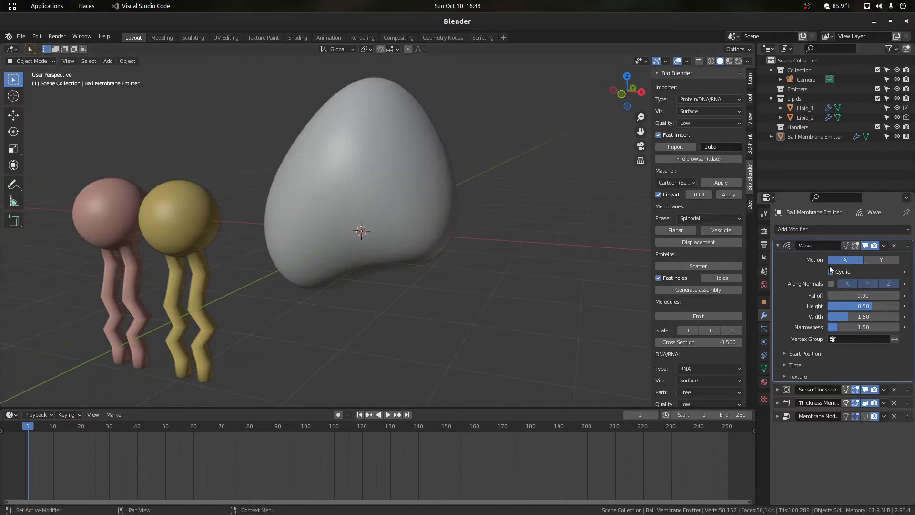
- Set the Ball Membrane Emitter's Wave modifier to height 0.10, width 0.10 and narrowness 10
middle_drag(593, 259, 472, 286)
drag(632, 91, 623, 89)
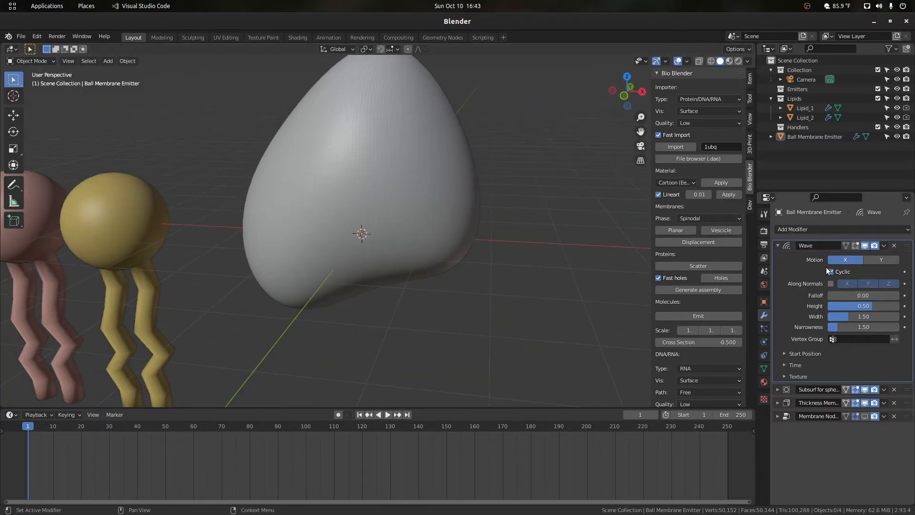
click(857, 304)
text(0.1)
key(Return)
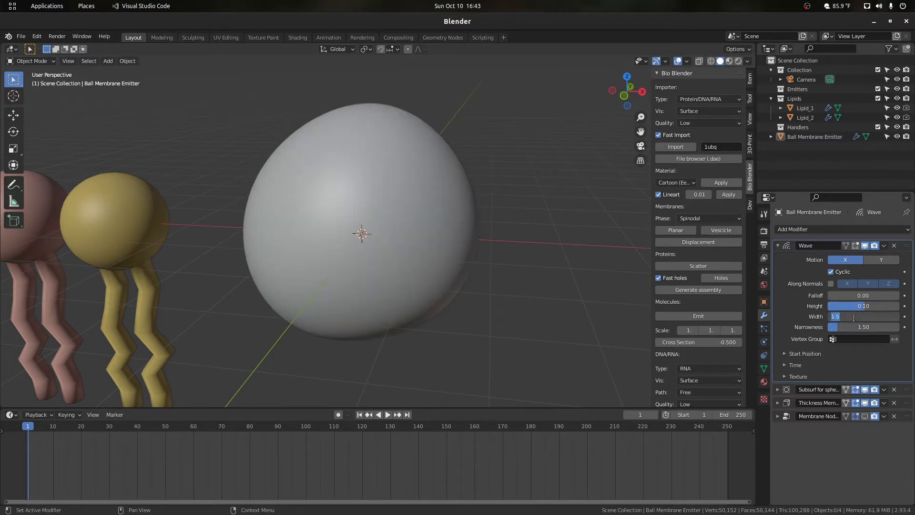
key(Tab)
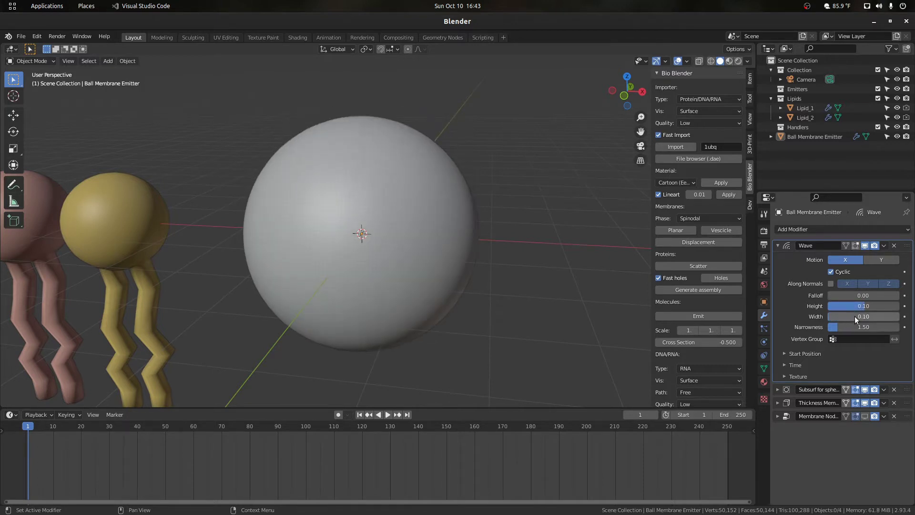
text(10)
key(Return)
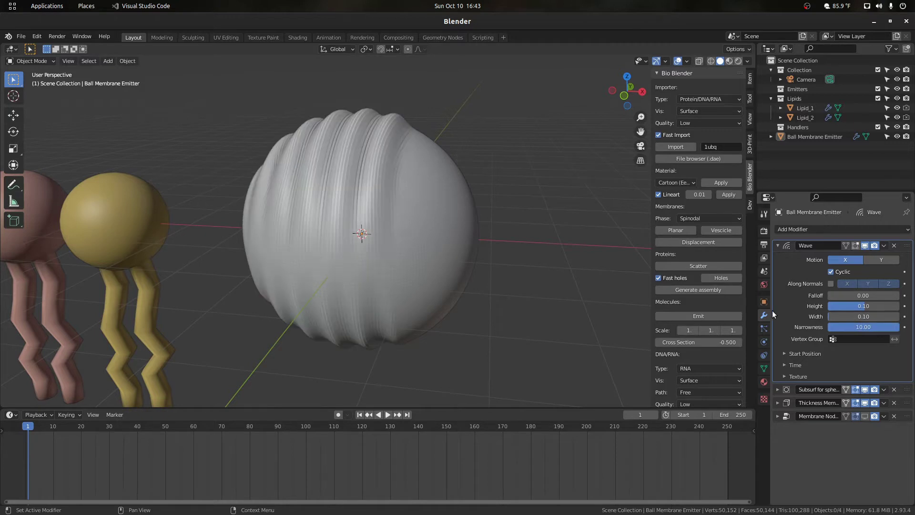
- Play the animation to preview the wave travelling across the vesicle's bare surface, and stop it
drag(612, 96, 603, 108)
key(space)
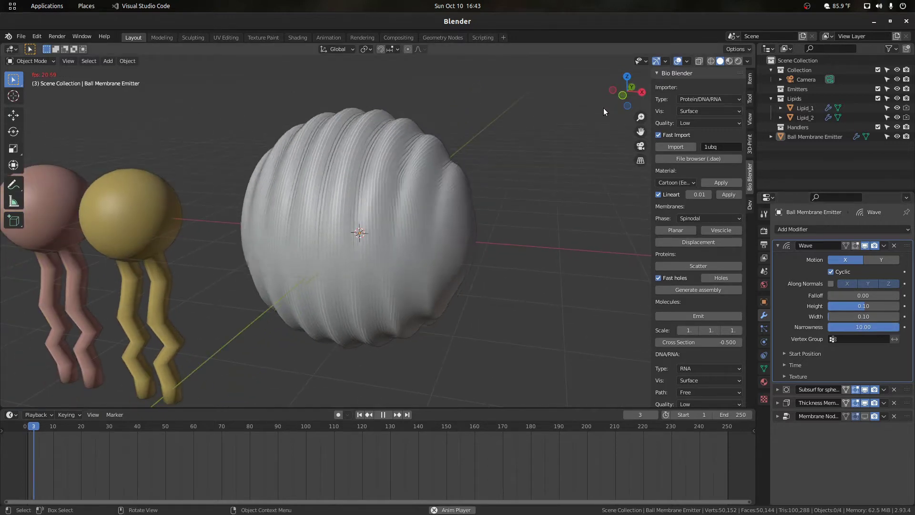
key(space)
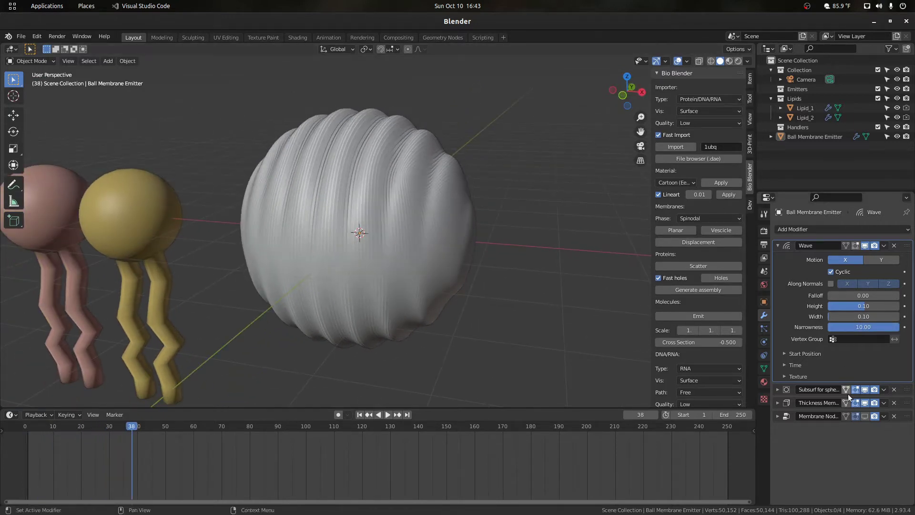
- Turn on viewport display of the membrane nodes modifier and play the animation with the lipids shown
click(864, 415)
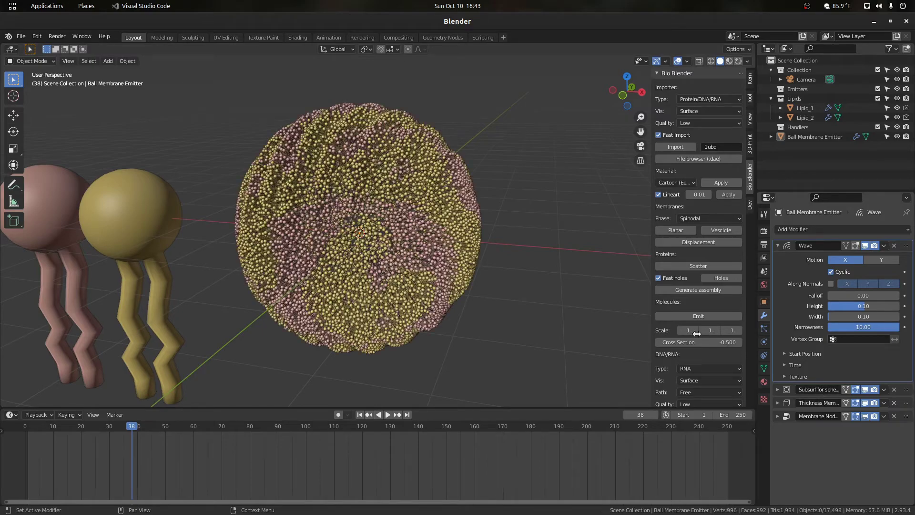
scroll(573, 219, up, 1)
drag(635, 93, 667, 89)
key(space)
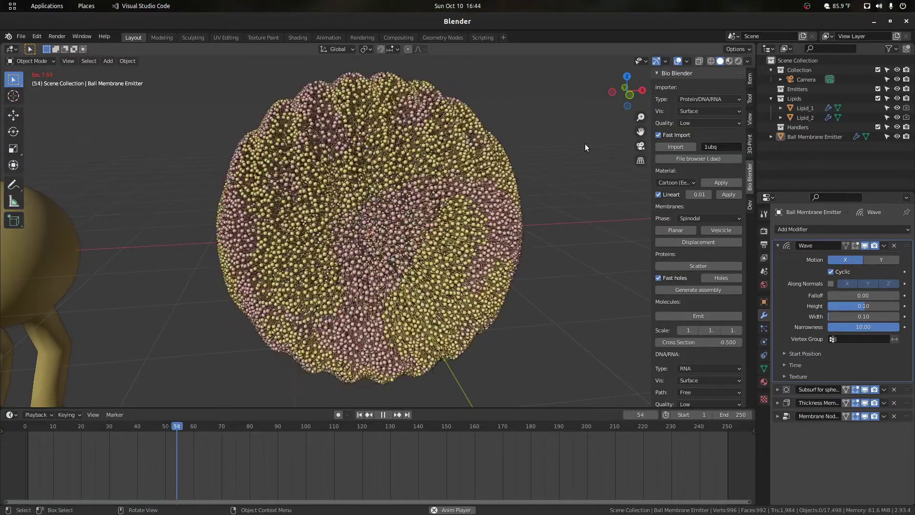
- Set the cross section to 0 and inspect the cut-open vesicle from several angles during playback
click(721, 342)
text(0)
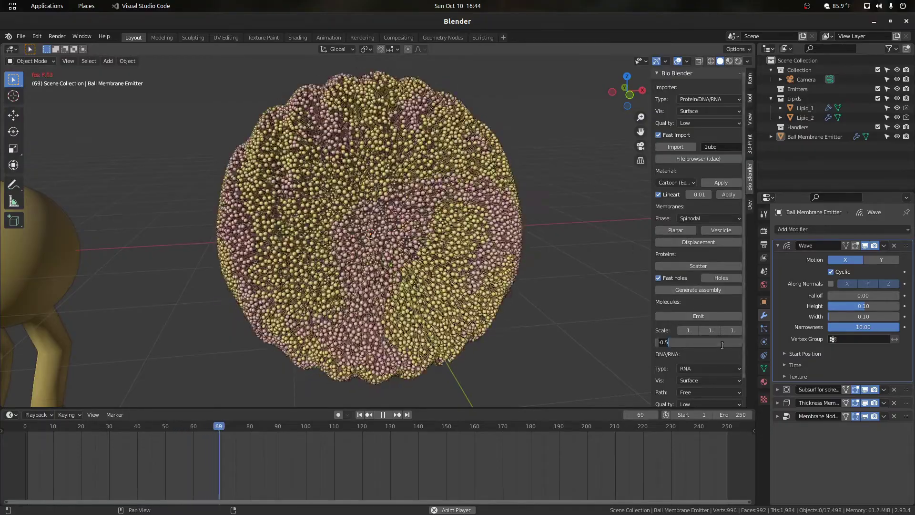
key(Return)
scroll(621, 188, up, 1)
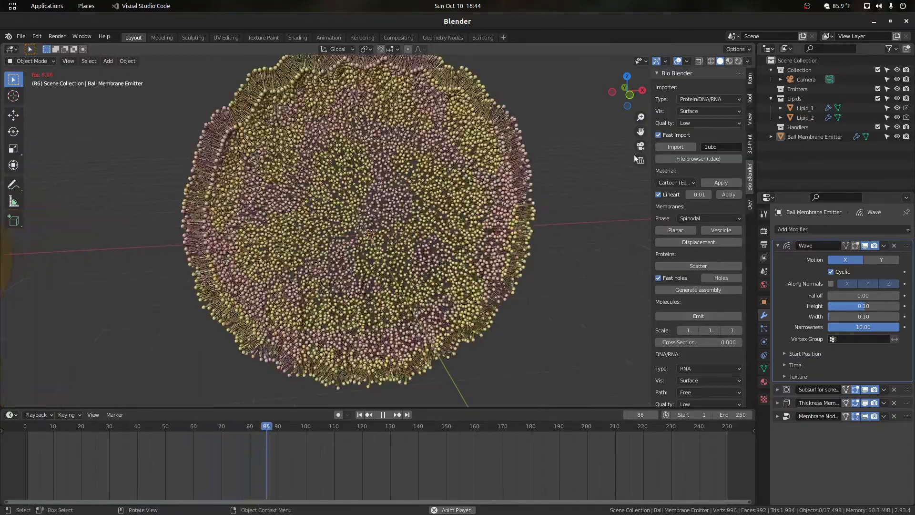
drag(628, 93, 603, 93)
middle_drag(548, 145, 638, 142)
drag(641, 133, 639, 188)
scroll(610, 144, up, 1)
drag(622, 84, 604, 87)
- Return to the first frame, raise the Wave modifier's height to 0.84 and replay the animation
key(space)
scroll(599, 139, down, 1)
key(space)
key(shift+Left)
drag(863, 306, 886, 305)
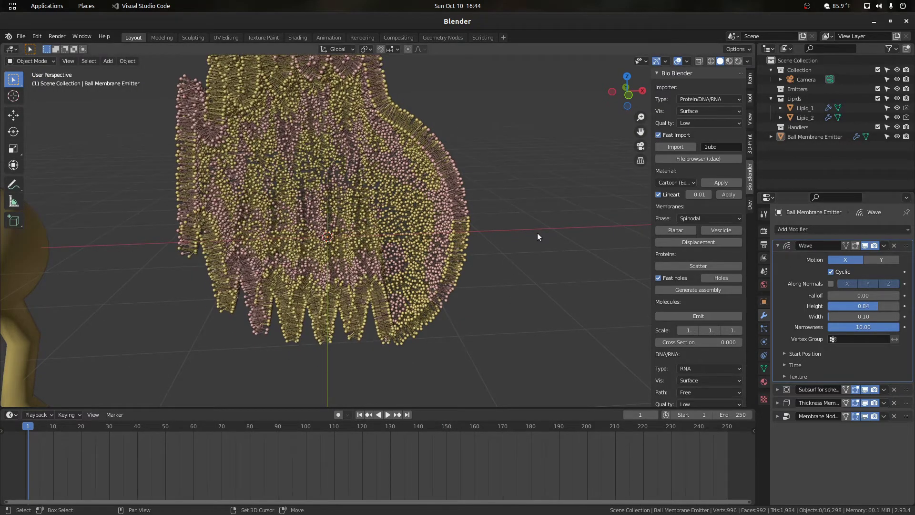
key(space)
middle_drag(604, 97, 629, 123)
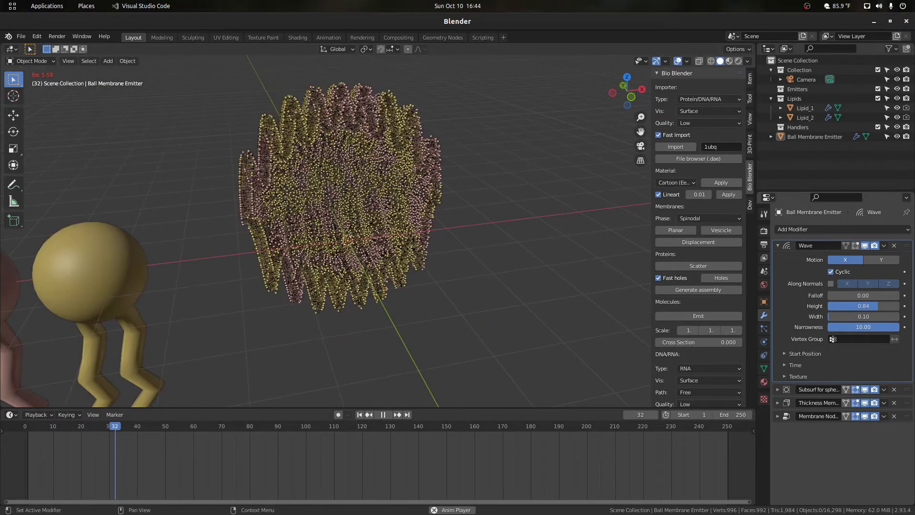
- Set the narrowness of the ball membrane's Wave modifier to 2
click(875, 326)
key(BackSpace)
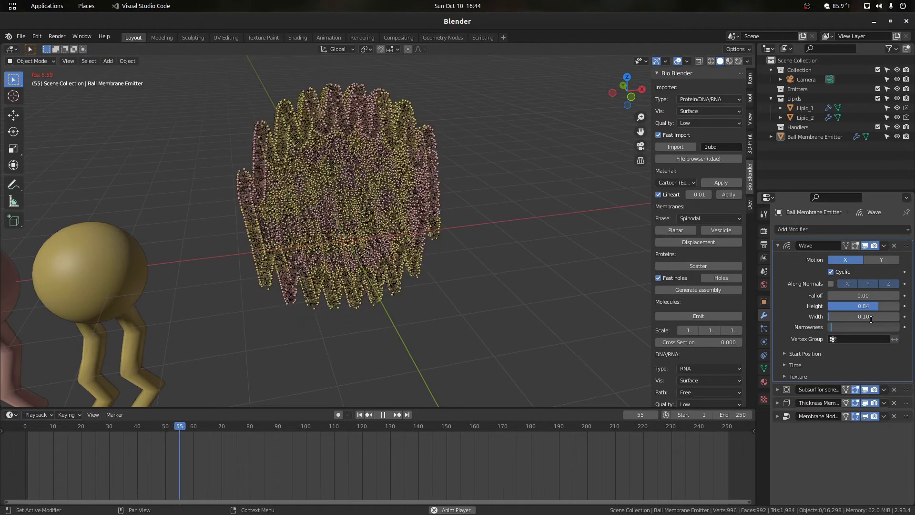
text(2)
key(Return)
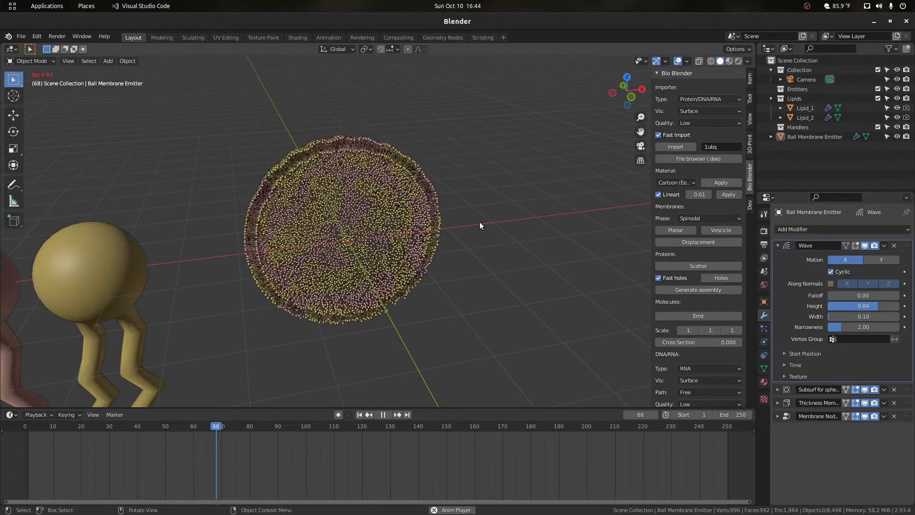
- Examine the cut-open vesicle's motion up close with the new narrowness, and stop playback
scroll(478, 210, up, 2)
drag(616, 102, 687, 173)
scroll(579, 138, up, 1)
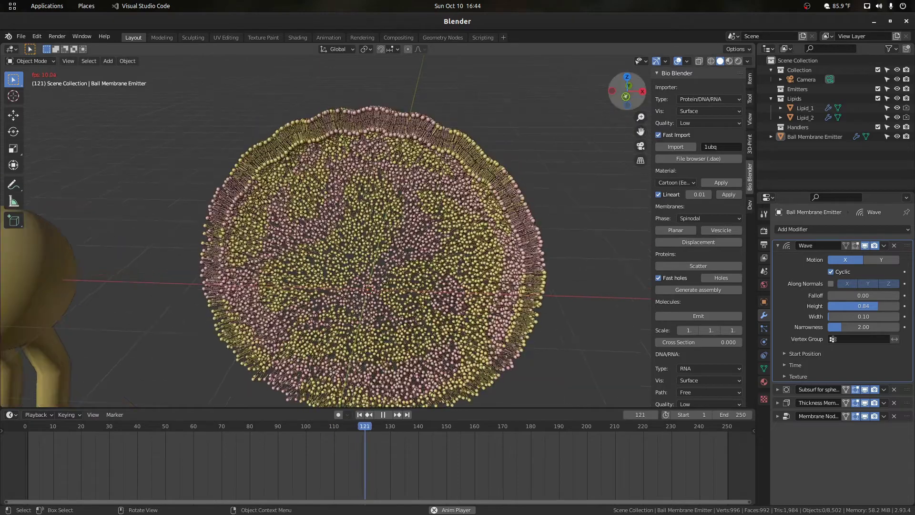
key(space)
scroll(479, 248, down, 3)
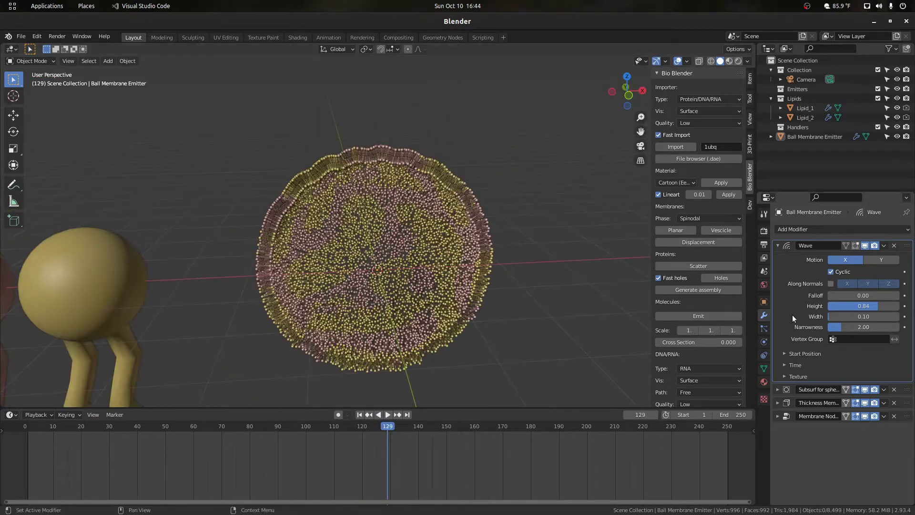
- Import the protein 1ubq as a low-quality surface and delete the Ball Membrane Emitter and both lipids
scroll(467, 246, down, 3)
scroll(486, 300, up, 3)
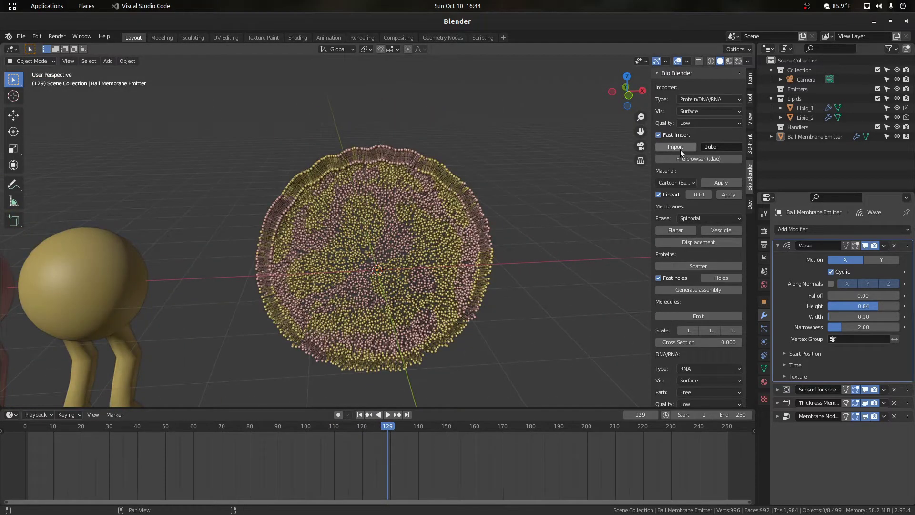
scroll(508, 250, down, 2)
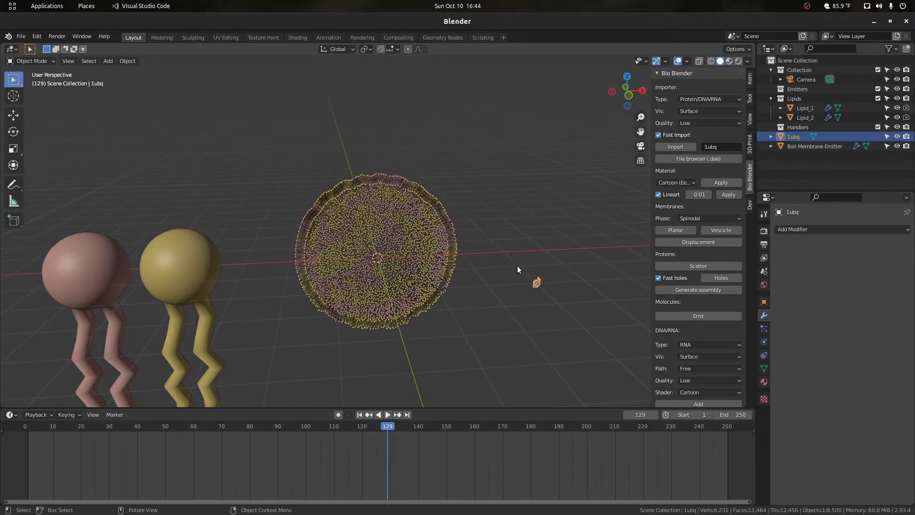
drag(485, 296, 76, 181)
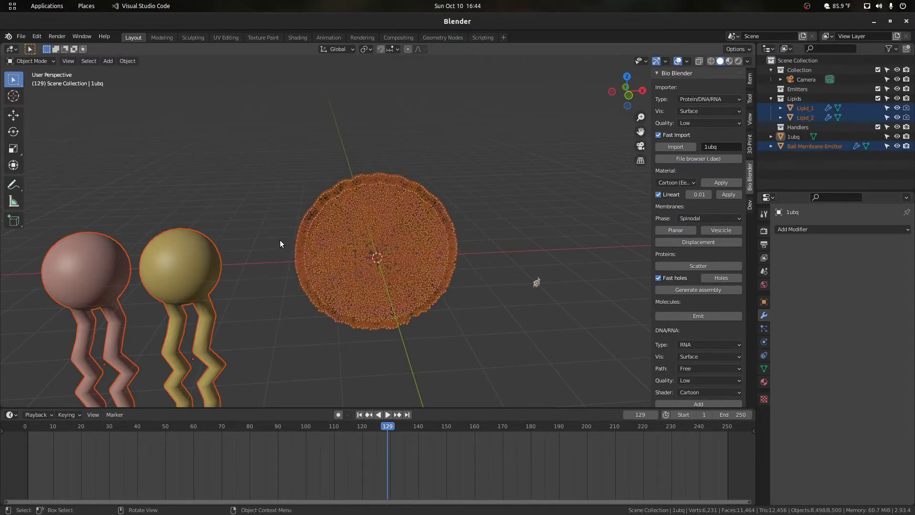
key(Delete)
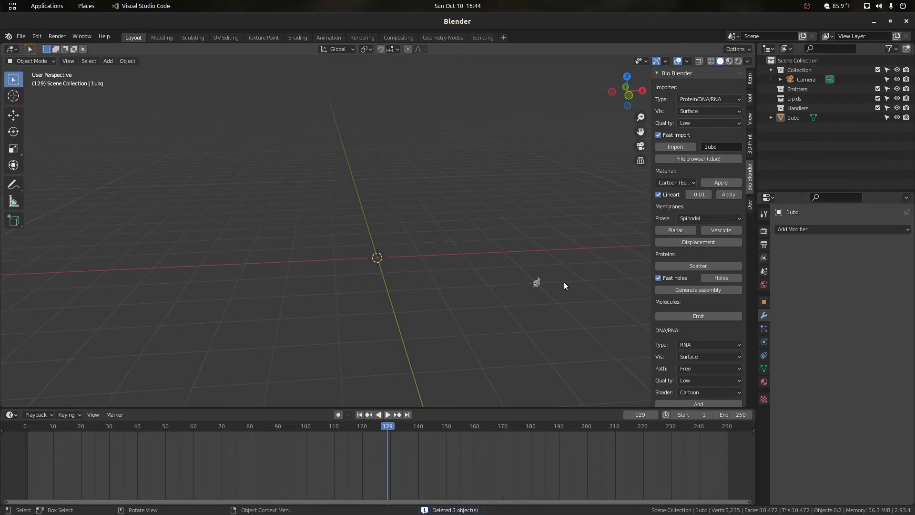
- Select the 1ubq protein and apply the Bio Blender displacement to it
key(KP_Decimal)
click(510, 232)
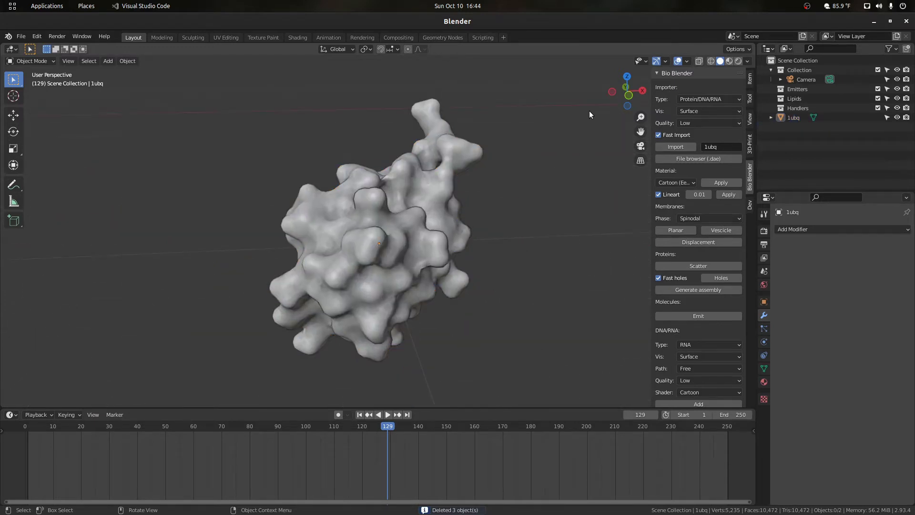
drag(624, 93, 577, 93)
middle_drag(609, 95, 595, 164)
scroll(596, 164, down, 3)
click(345, 236)
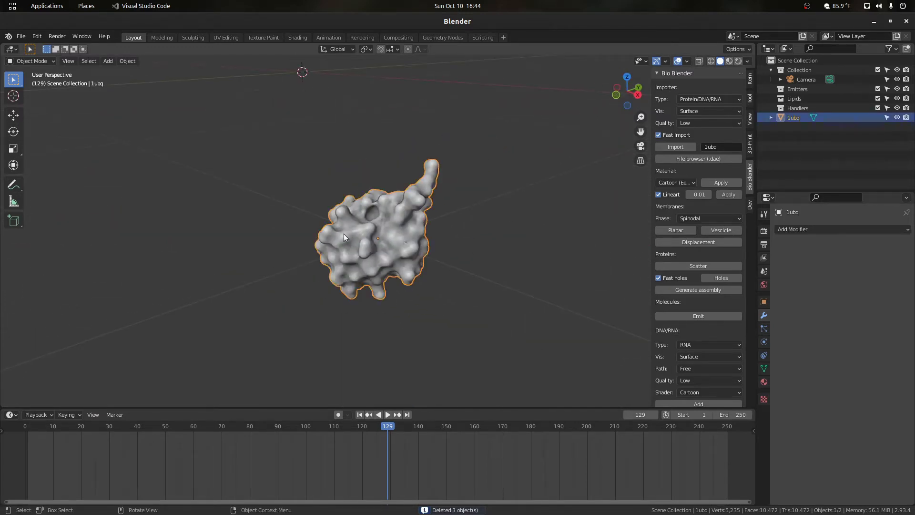
click(711, 243)
drag(606, 90, 632, 213)
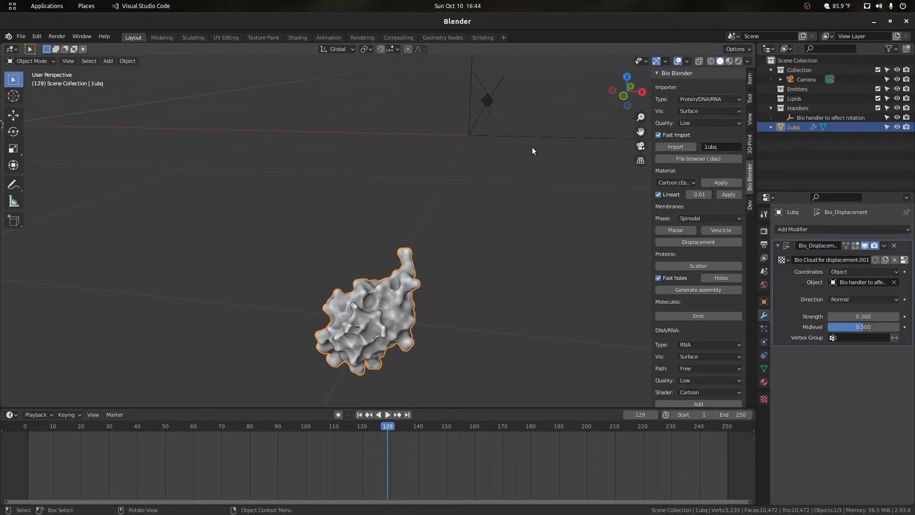
- Preview moving the Bio handler along the X axis to shift the protein's displacement, and cancel the move
scroll(528, 154, down, 4)
click(503, 164)
scroll(503, 164, up, 1)
key(g)
key(x)
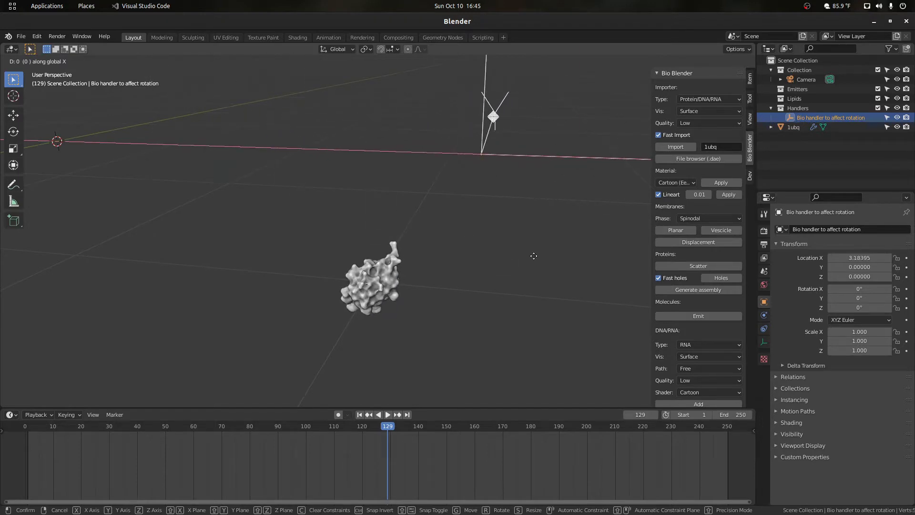
key(Escape)
- Set the strength of 1ubq's Bio_Displacement modifier to 0.100
scroll(370, 243, up, 3)
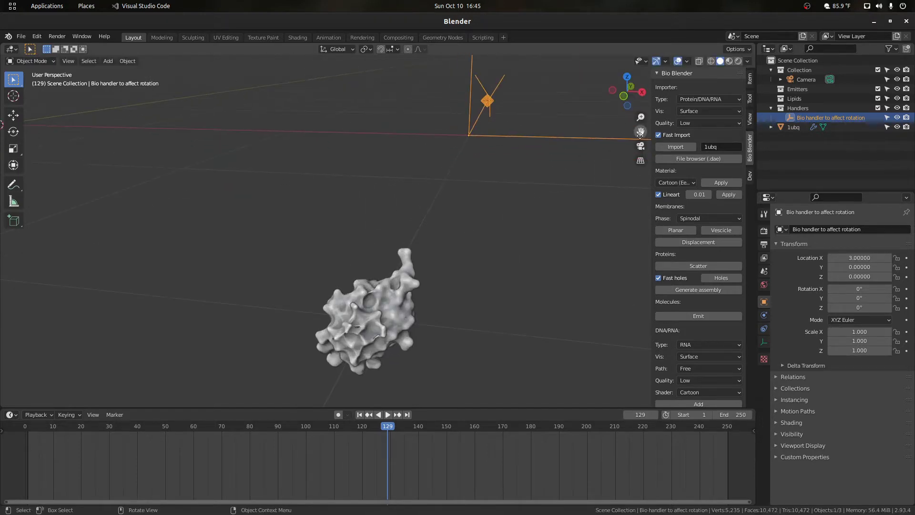
drag(640, 137, 635, 51)
scroll(415, 222, up, 2)
click(415, 222)
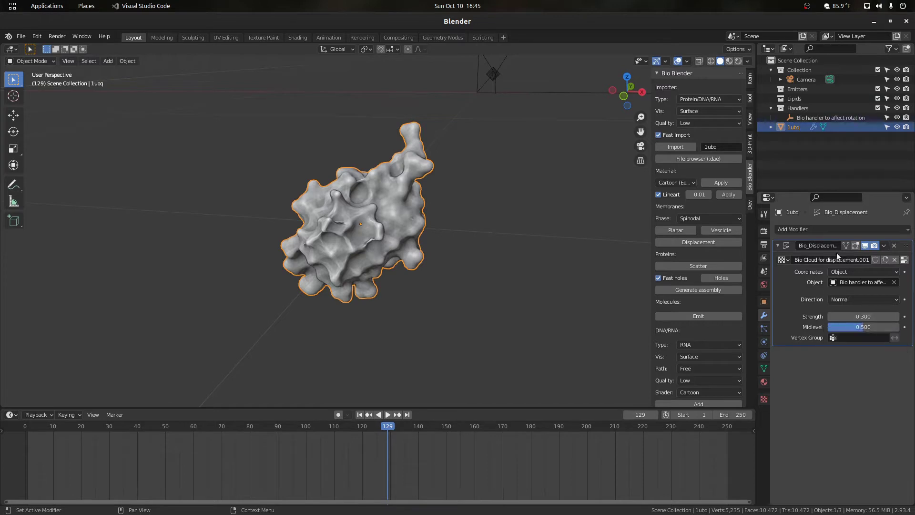
click(868, 316)
key(Return)
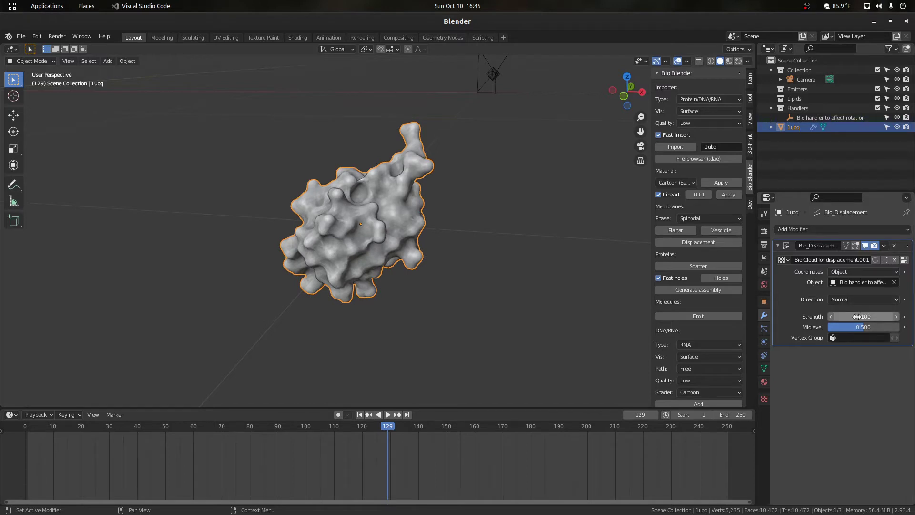
- In the protein's Bio Cloud displacement texture, set the clouds depth to 3 and the contrast to 4.470
click(763, 395)
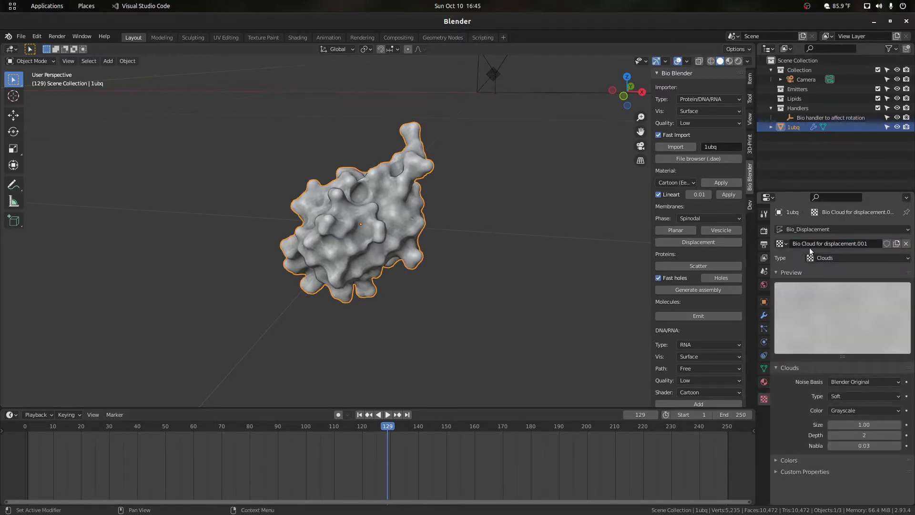
click(862, 424)
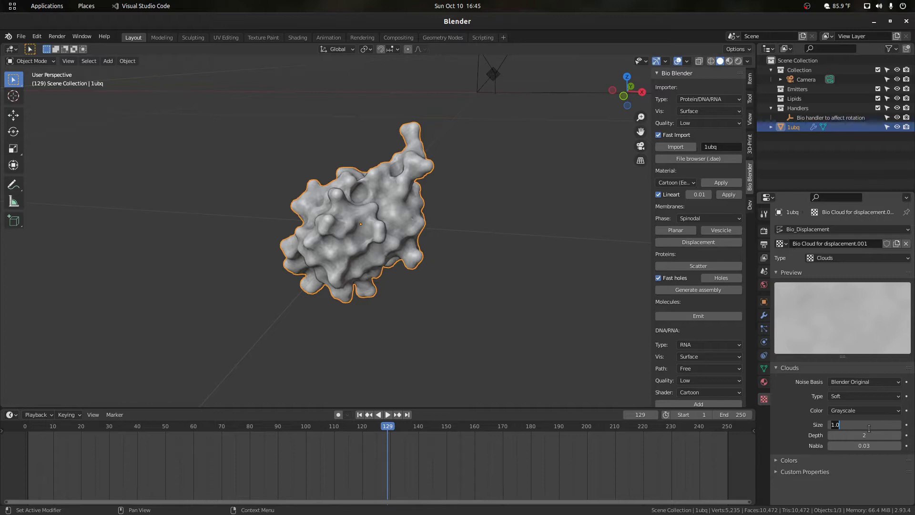
key(Return)
drag(882, 435, 900, 463)
click(784, 459)
scroll(832, 450, down, 3)
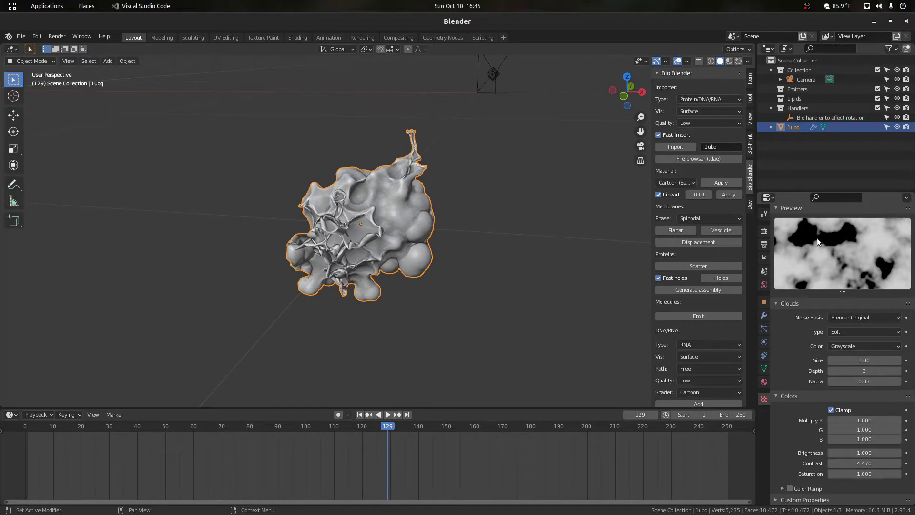
- Return to the first frame and set the displacement texture's contrast to 0.210
scroll(405, 301, up, 3)
key(shift+Left)
click(603, 188)
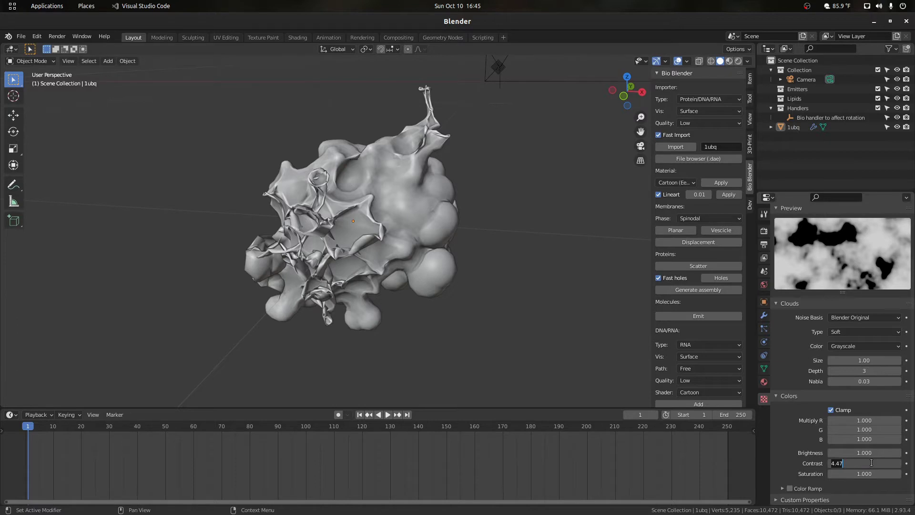
key(Return)
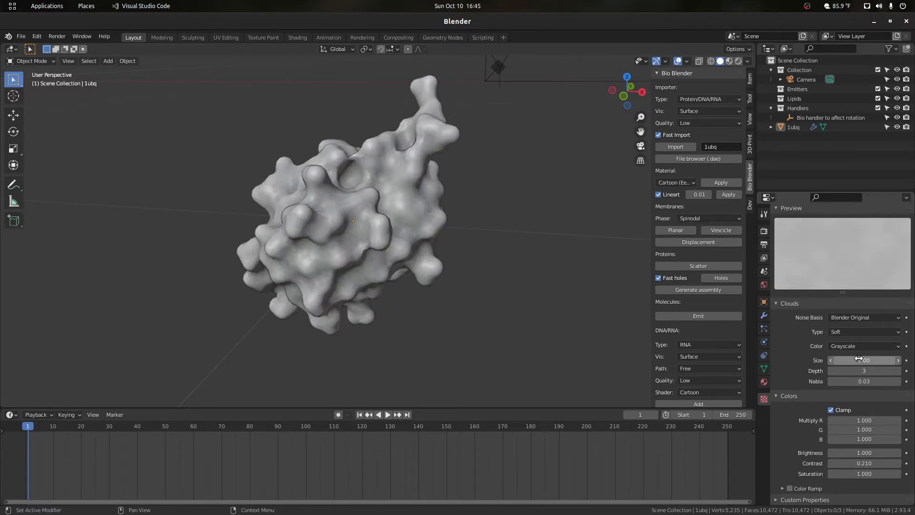
- Reduce the clouds texture size to 0.01 and briefly play the animation to check the protein's surface
drag(859, 359, 864, 358)
drag(864, 361, 781, 360)
scroll(362, 236, up, 1)
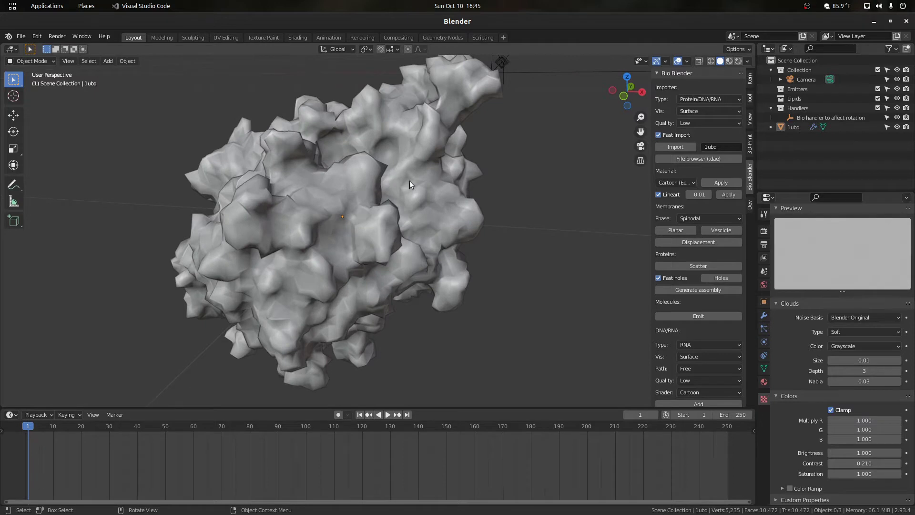
key(space)
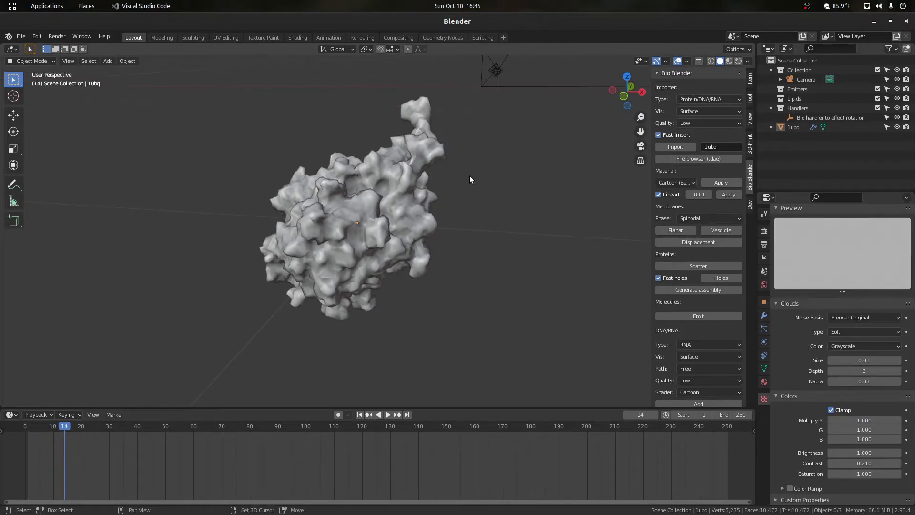
key(Escape)
- Try moving the Bio handler empty along the X axis to preview its effect on the protein's surface
click(485, 103)
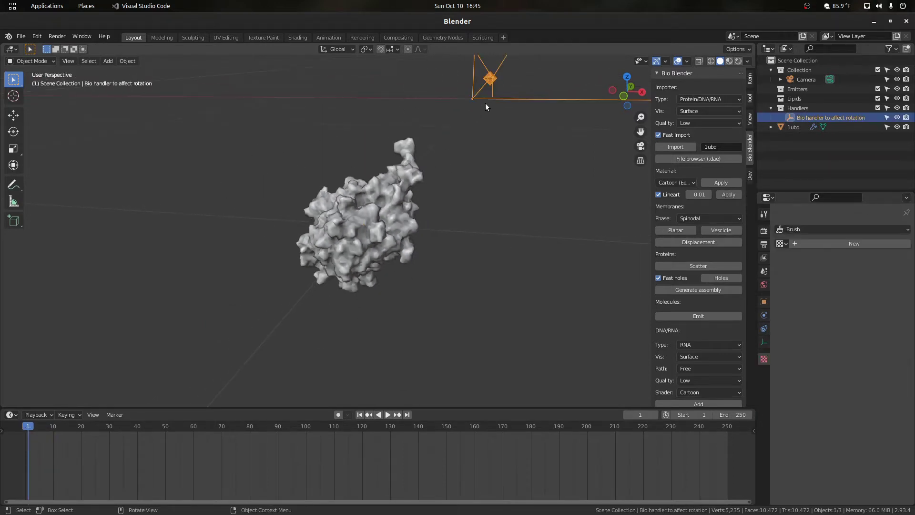
key(g)
key(x)
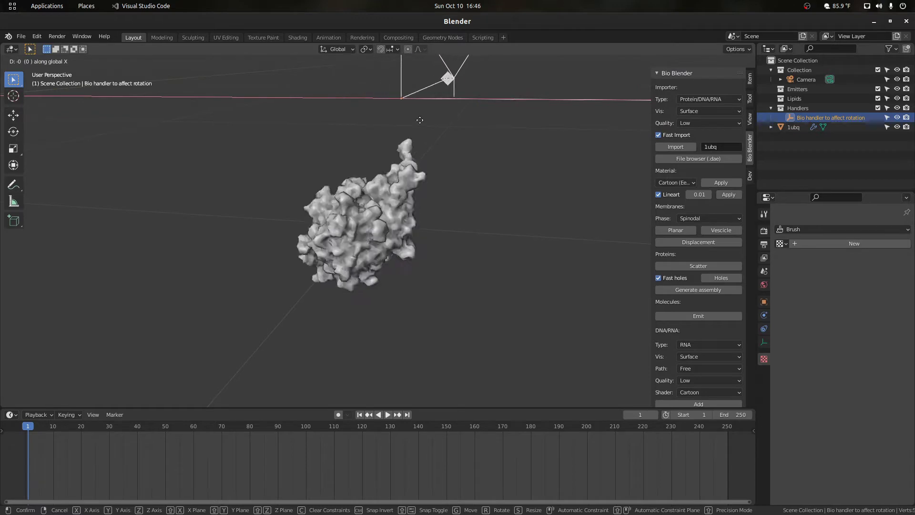
key(Escape)
- Select the 1ubq protein and increase the Clouds size of its Bio Cloud displacement texture
click(376, 213)
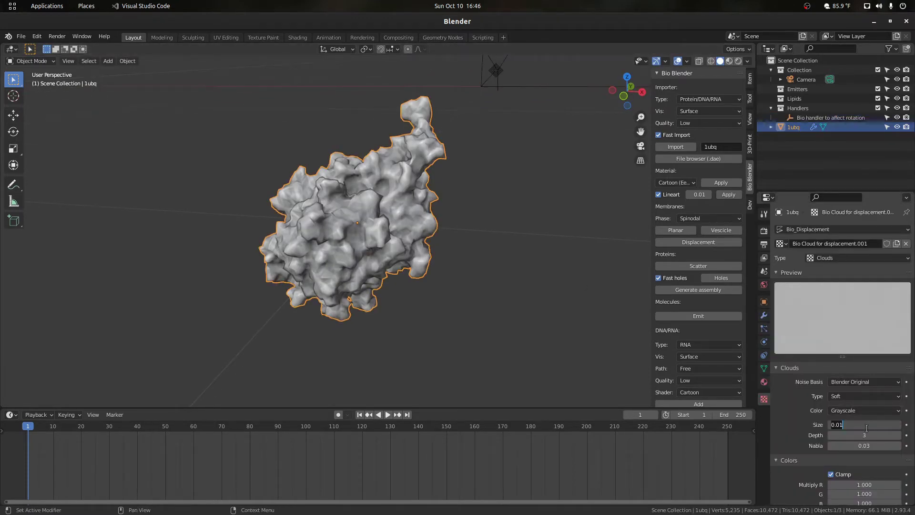
key(Return)
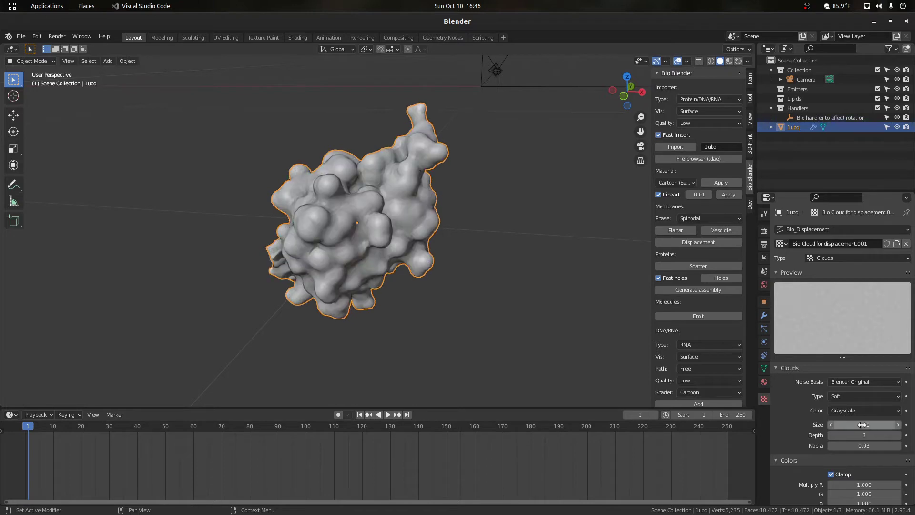
click(788, 368)
- Vary the Bio_Displacement strength down to nearly zero, restore it to 0.100, and inspect the protein from another angle
click(764, 315)
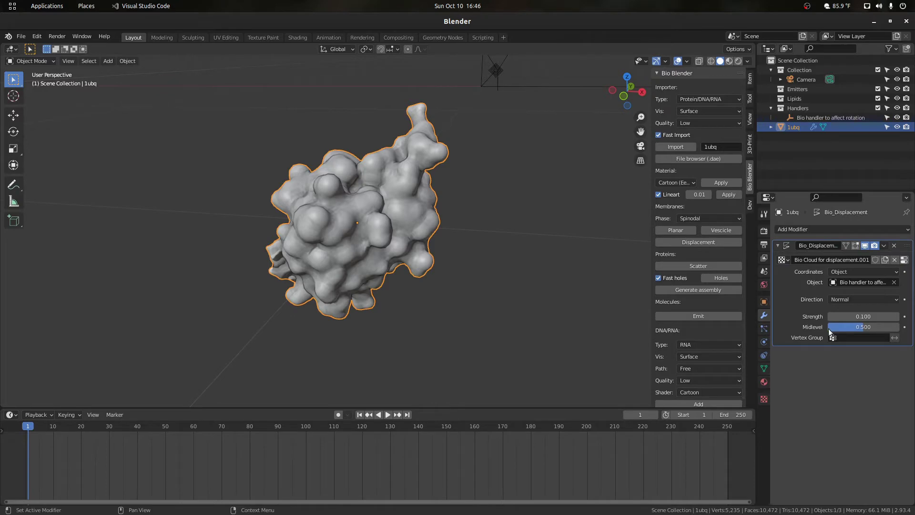
mouse_move(861, 316)
mouse_down()
mouse_move(896, 316)
mouse_move(838, 316)
mouse_move(872, 316)
mouse_move(862, 316)
mouse_up()
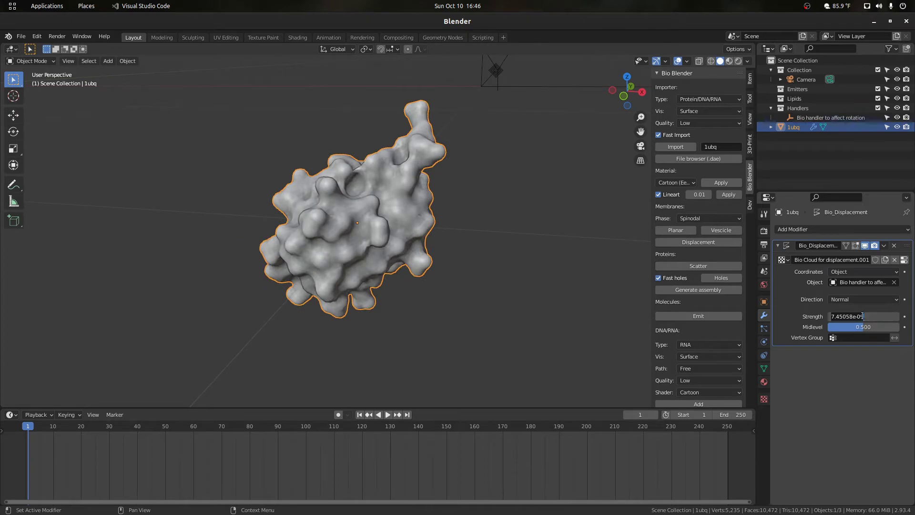
key(Return)
scroll(515, 242, up, 1)
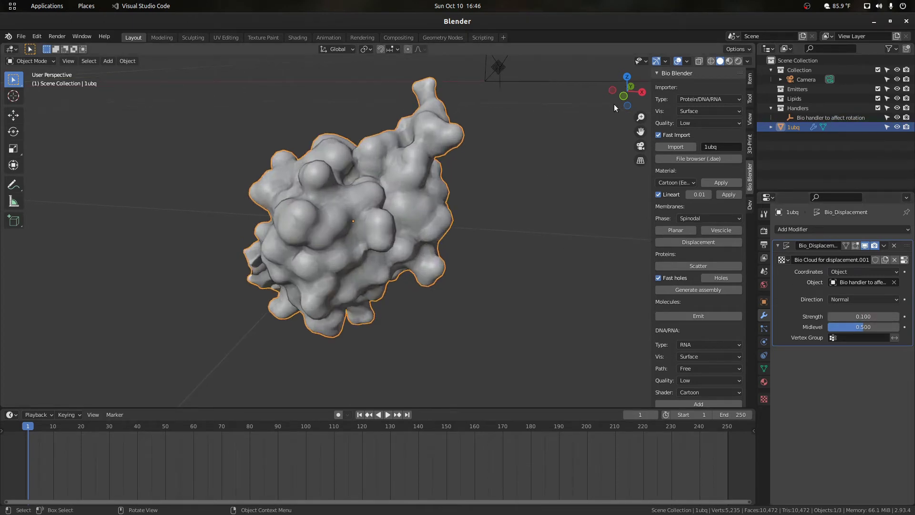
drag(625, 92, 652, 88)
drag(615, 112, 555, 136)
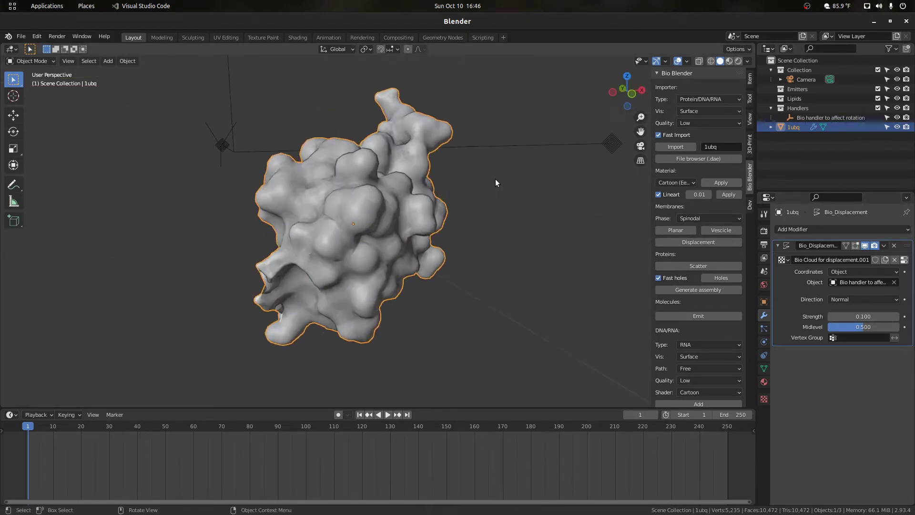
drag(629, 98, 590, 108)
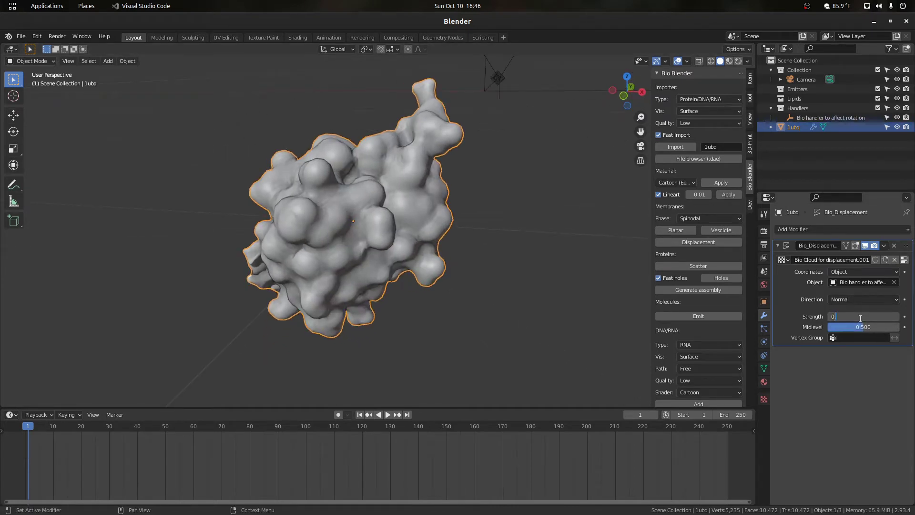
- Set the Bio_Displacement strength to 0.010 and slide the Bio handler empty along the X axis to test the deformation
key(Return)
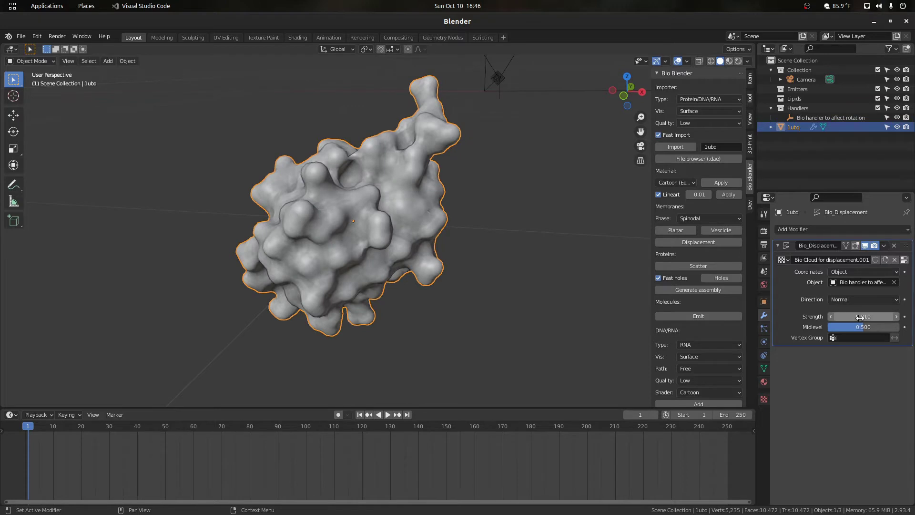
scroll(425, 231, down, 2)
click(484, 101)
key(g)
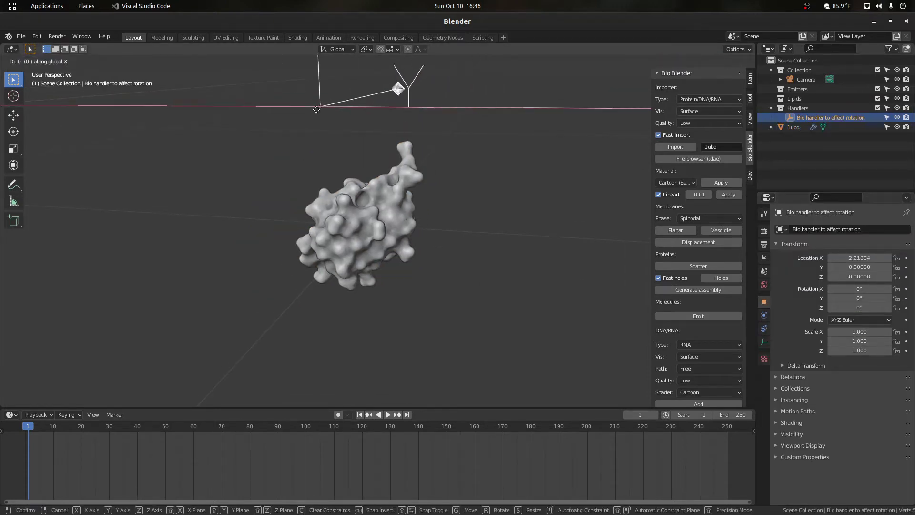
click(460, 165)
- Select 1ubq again and set its Bio_Displacement strength to 0.02
click(813, 127)
drag(833, 316, 845, 317)
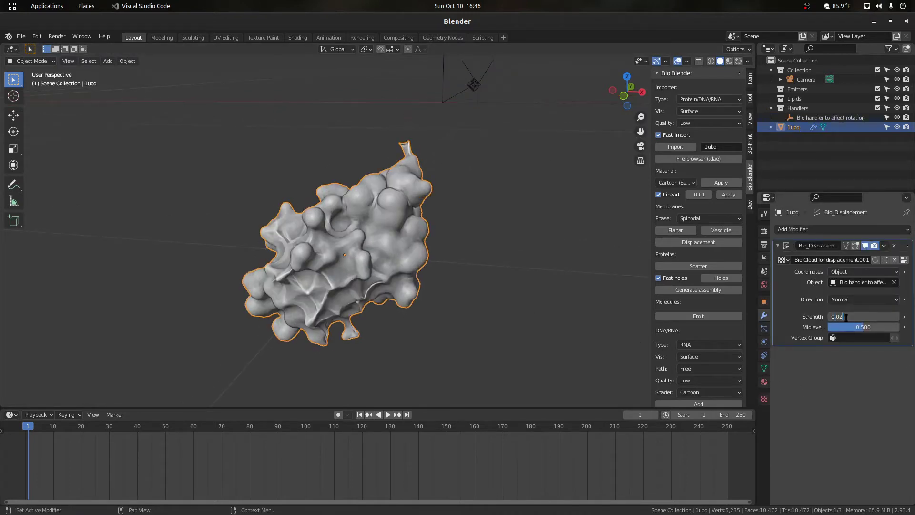
text(2)
key(Return)
scroll(538, 219, down, 5)
scroll(524, 162, up, 2)
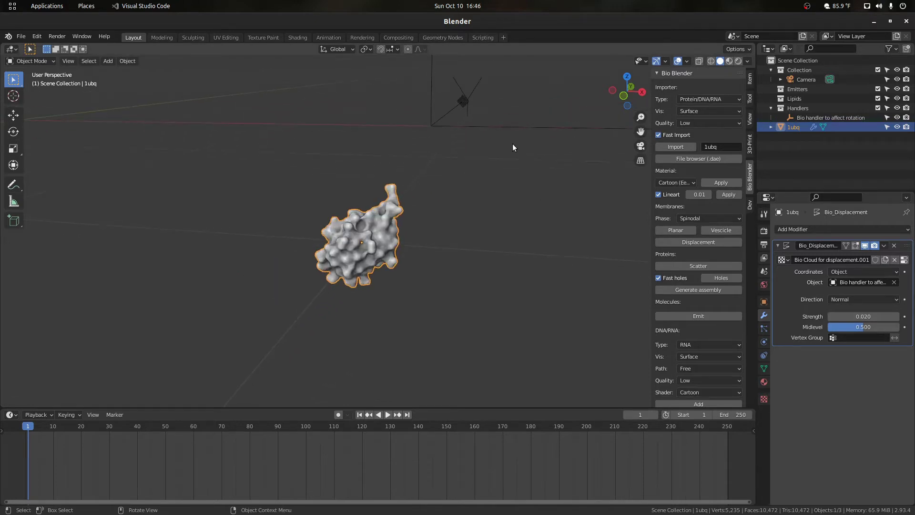
- Try sliding the Bio handler along X again to preview the protein's deformation at the new strength
click(487, 129)
key(g)
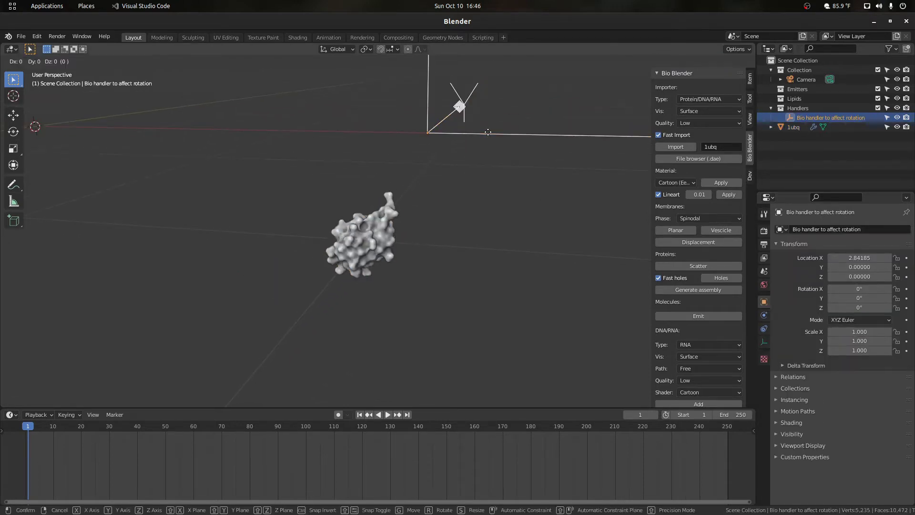
key(x)
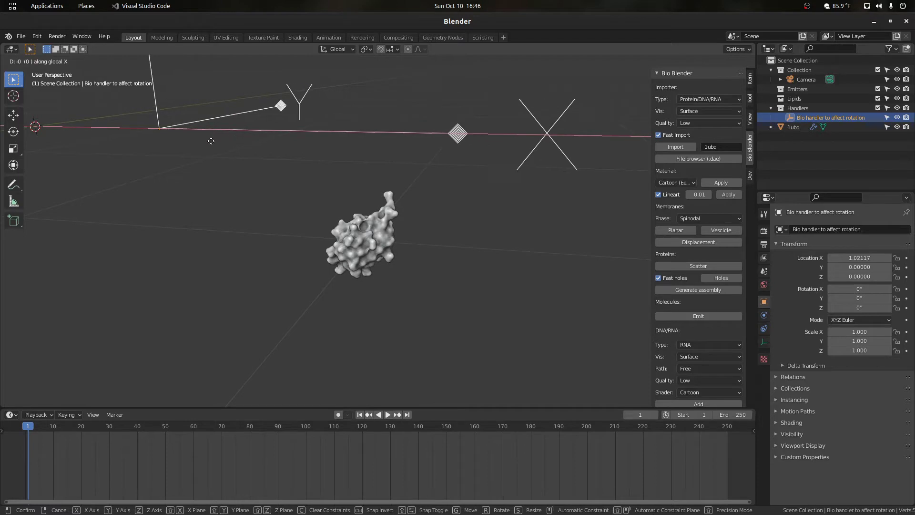
right_click(372, 172)
- Insert a Location keyframe for the Bio handler at frame 1
scroll(416, 176, down, 4)
scroll(430, 179, down, 2)
key(i)
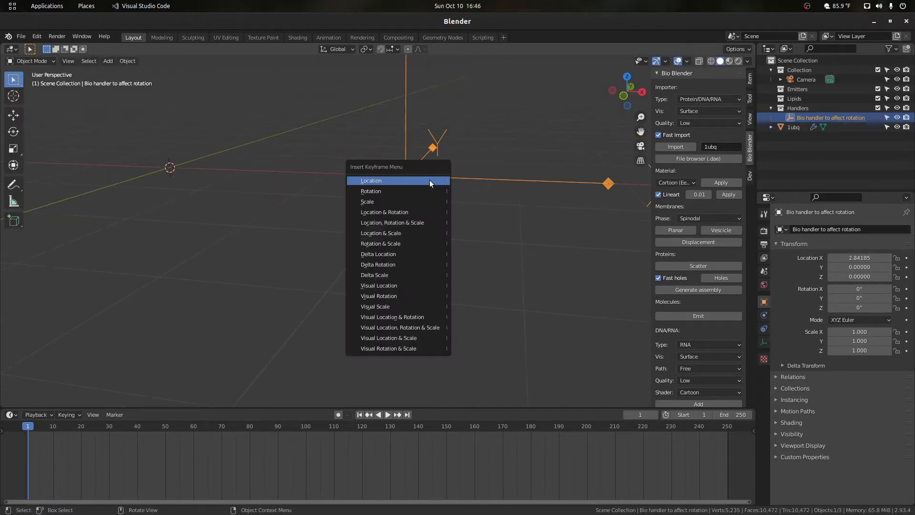
click(427, 179)
- At frame 50, move the Bio handler 5 units along X and insert a Location keyframe
drag(34, 429, 163, 428)
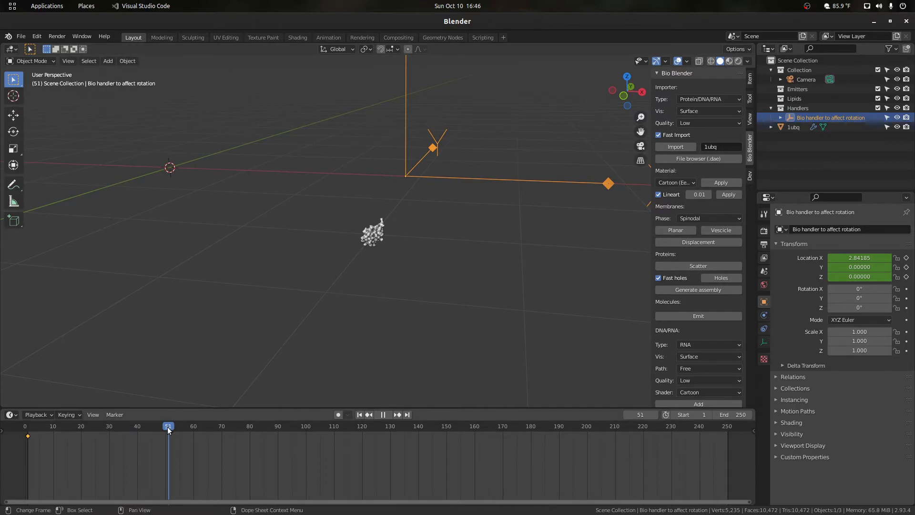
scroll(445, 219, down, 3)
text(gx5)
key(Return)
middle_drag(462, 204, 452, 192)
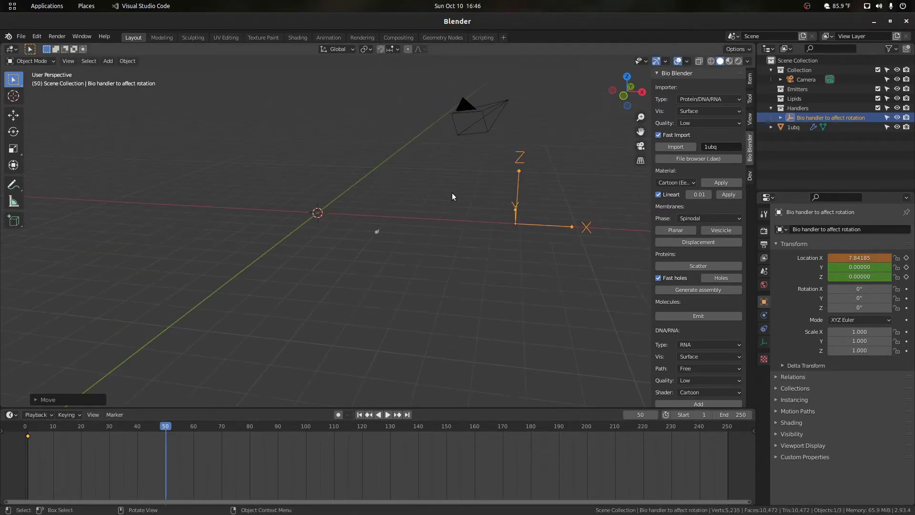
key(i)
click(448, 193)
- Play the handler animation from the first frame and examine the protein's surface movement up close
key(KP_Decimal)
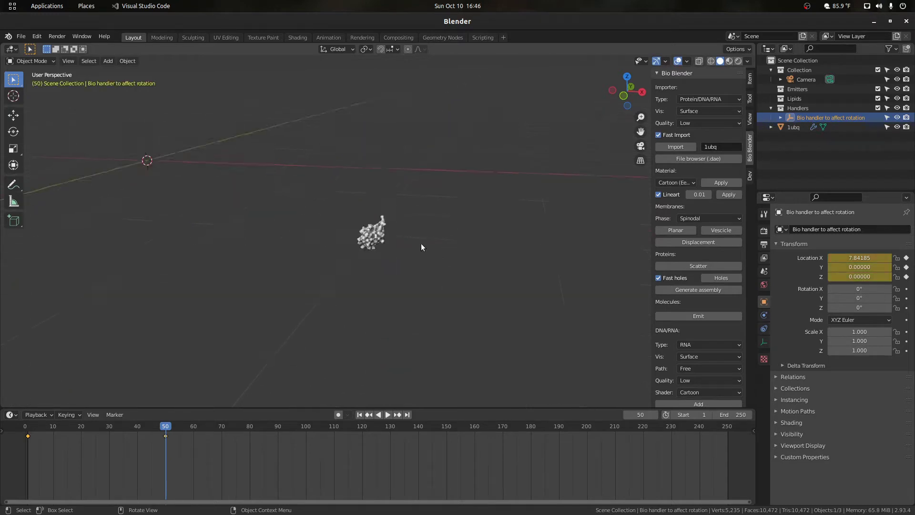
scroll(426, 242, down, 5)
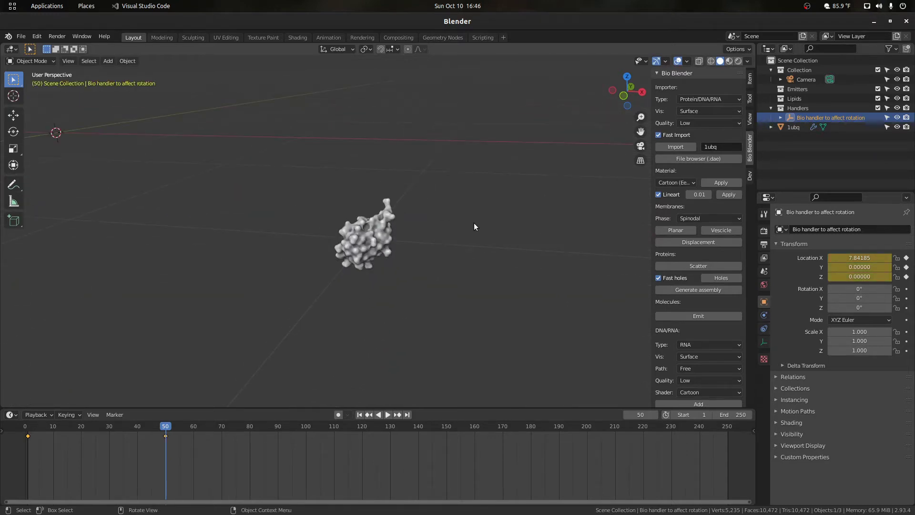
key(shift+Left)
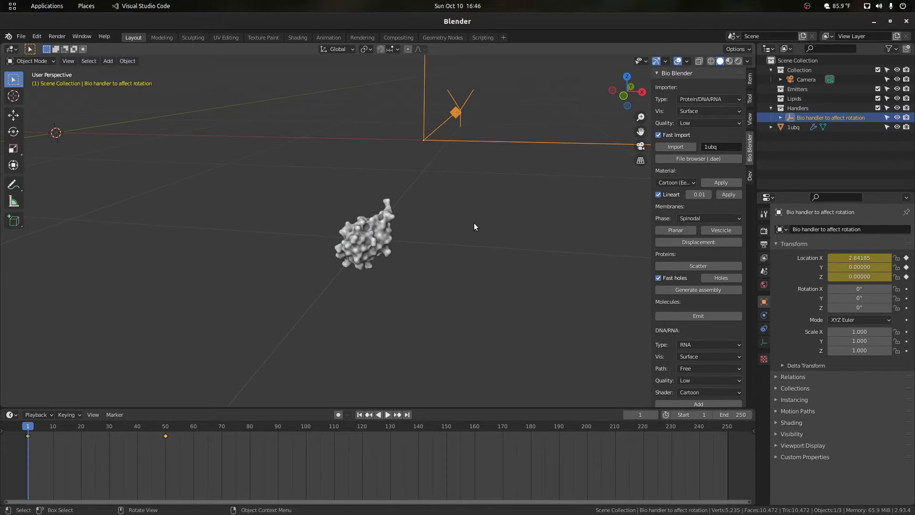
scroll(416, 199, up, 5)
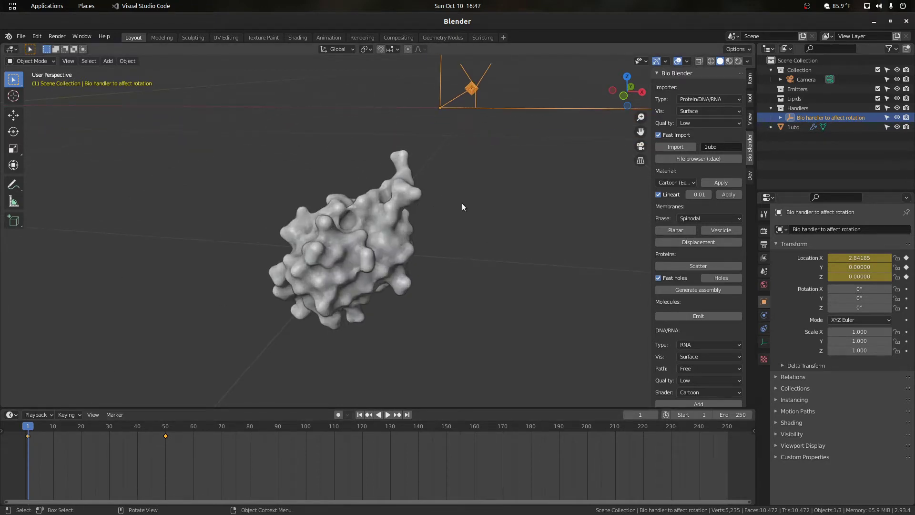
key(space)
scroll(441, 228, up, 2)
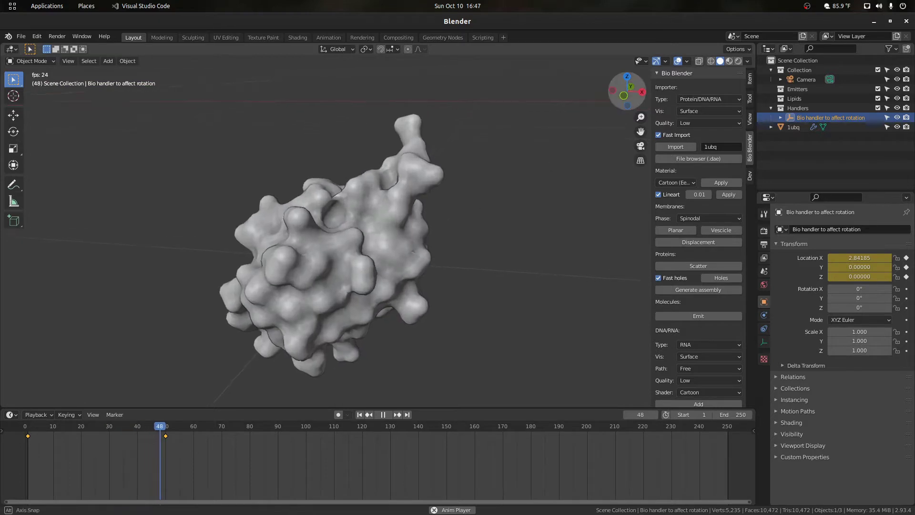
scroll(534, 158, down, 3)
key(Escape)
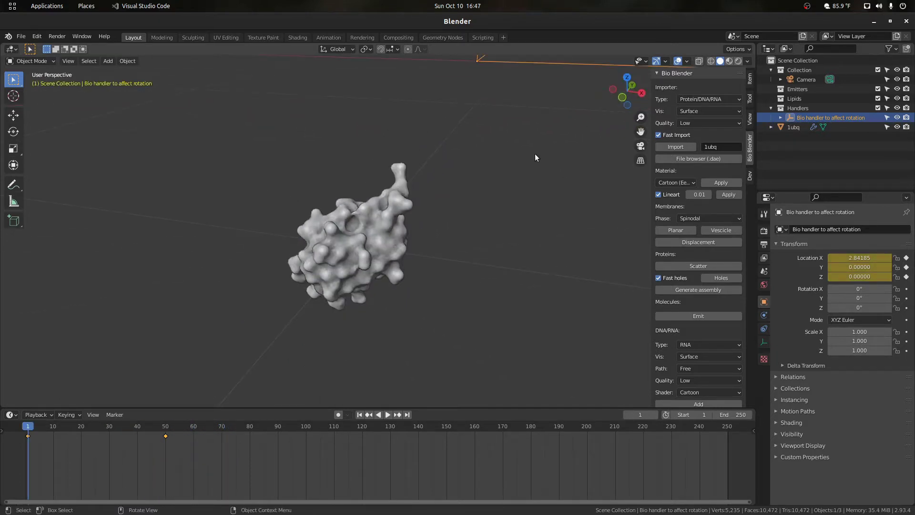
- Select the 1ubq protein and insert a Location keyframe for it at frame 1
scroll(534, 155, down, 7)
drag(630, 88, 645, 73)
middle_drag(495, 129, 390, 239)
click(360, 243)
scroll(367, 245, up, 2)
scroll(371, 243, down, 4)
scroll(378, 240, up, 3)
key(i)
click(371, 238)
scroll(402, 246, down, 3)
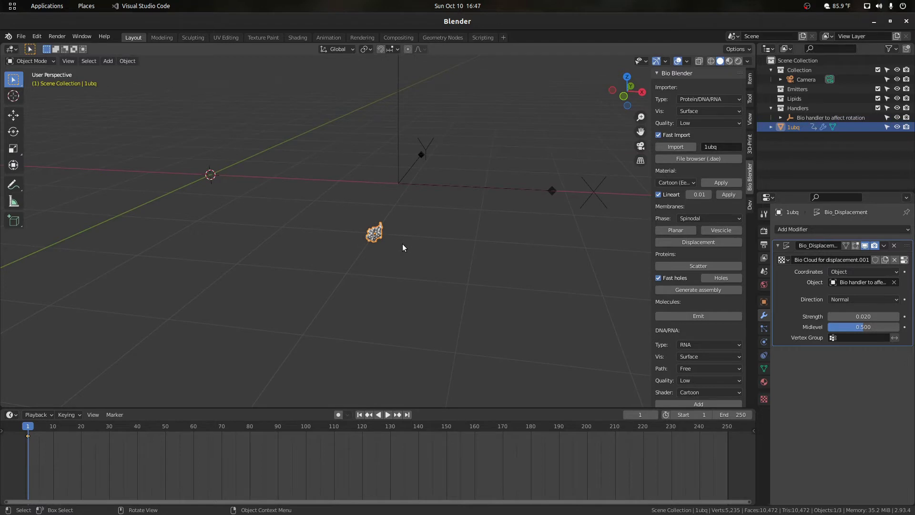
- At frame 50, move the 1ubq protein away from its starting position to beyond the X axis and insert a Location keyframe
key(g)
click(400, 242)
key(space)
click(167, 427)
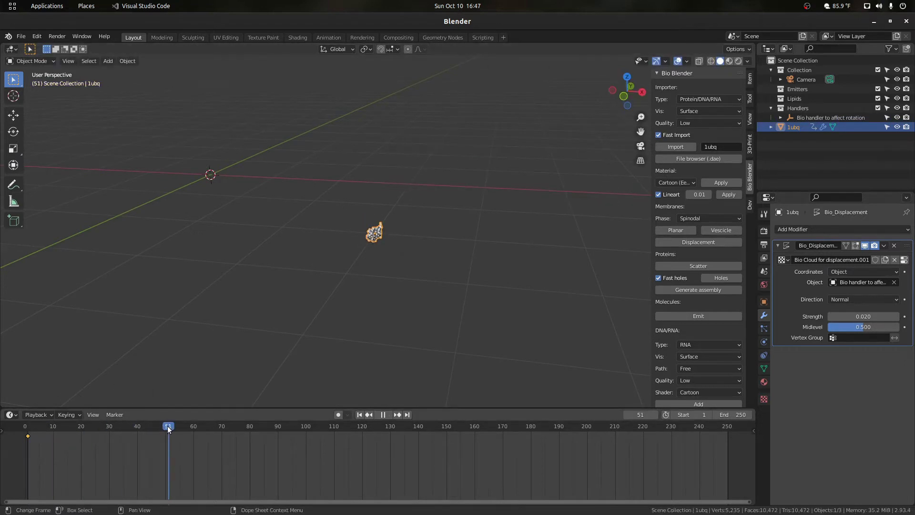
drag(163, 425, 164, 425)
key(space)
click(382, 260)
scroll(382, 257, up, 2)
scroll(383, 234, down, 2)
click(382, 233)
key(g)
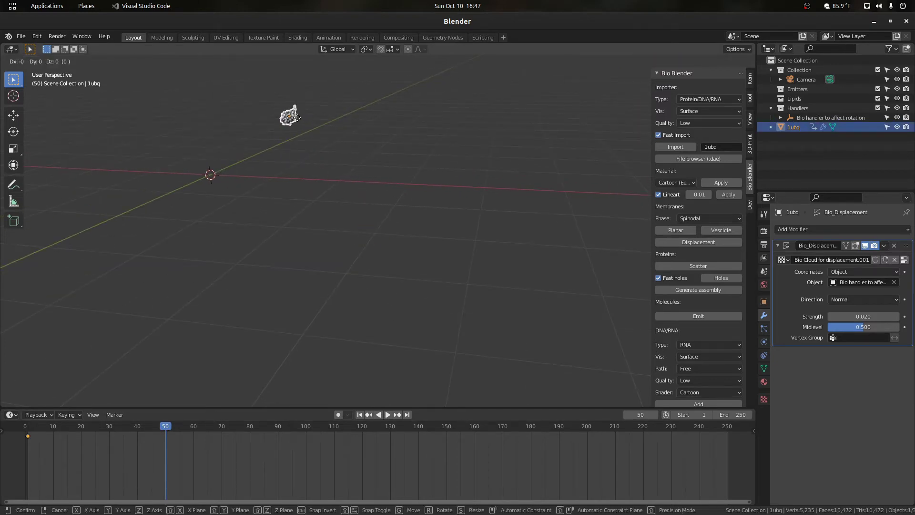
click(308, 122)
key(i)
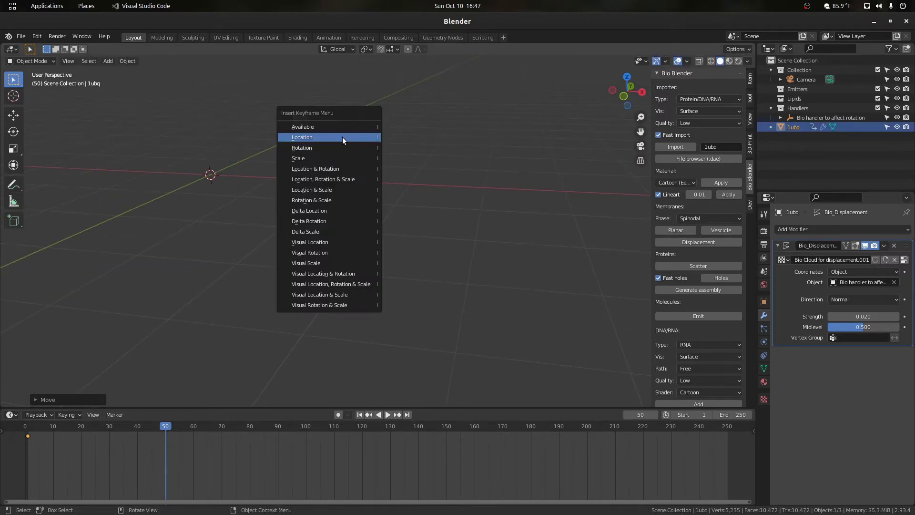
click(339, 137)
- Play the protein's location animation from the first frame, follow its travel, and return to the start
key(shift+Left)
scroll(406, 213, up, 1)
key(space)
scroll(407, 210, up, 2)
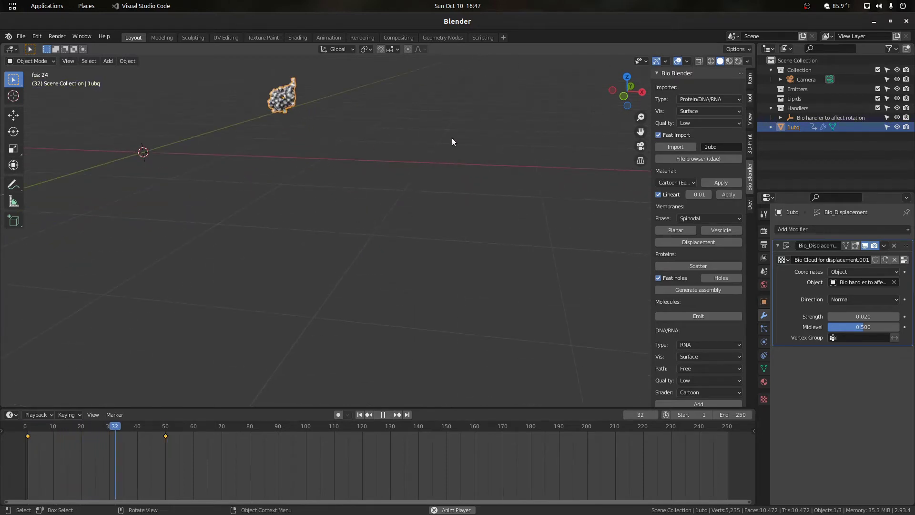
middle_drag(631, 131, 464, 184)
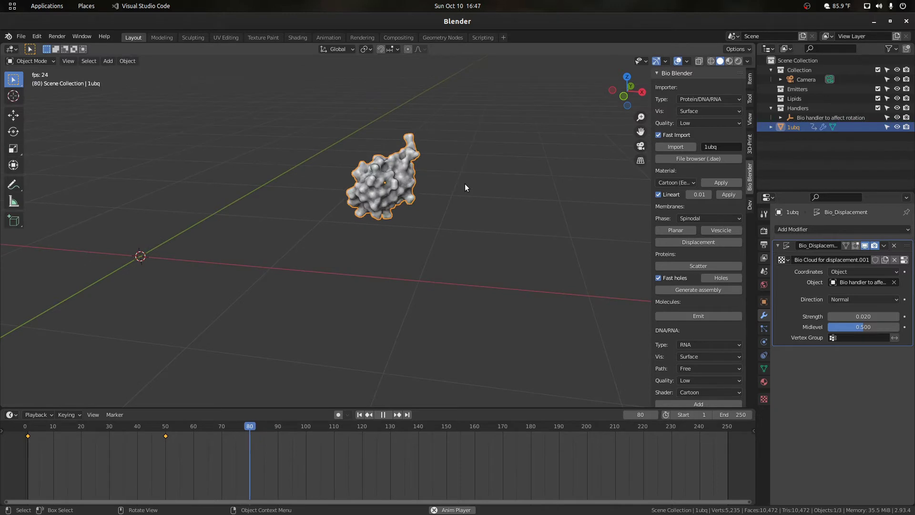
scroll(469, 169, up, 1)
drag(640, 132, 551, 181)
key(space)
key(shift+Left)
- Replay the opening frames several times to examine how the protein's surface deforms while it travels, ending at frame 1
scroll(515, 159, down, 3)
drag(640, 131, 480, 207)
scroll(462, 207, up, 2)
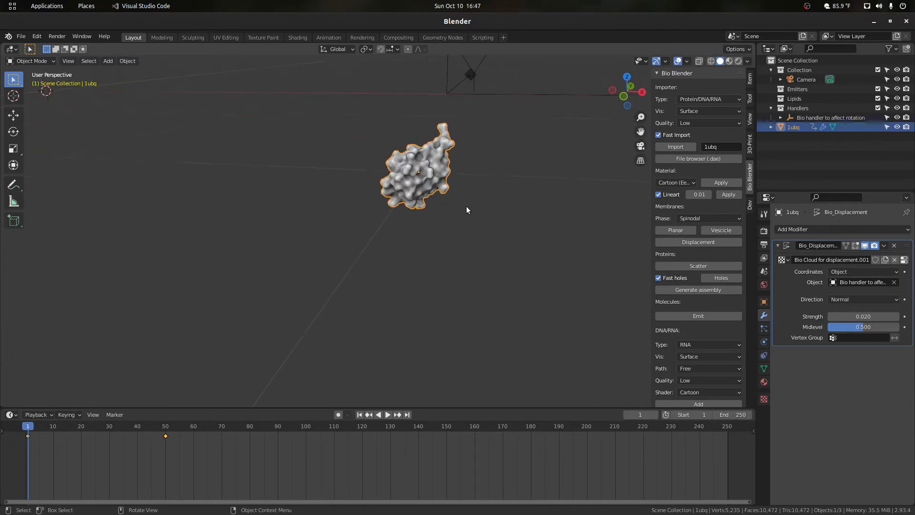
click(598, 138)
drag(640, 132, 623, 192)
scroll(545, 241, up, 3)
key(space)
key(space)
scroll(585, 181, down, 2)
key(space)
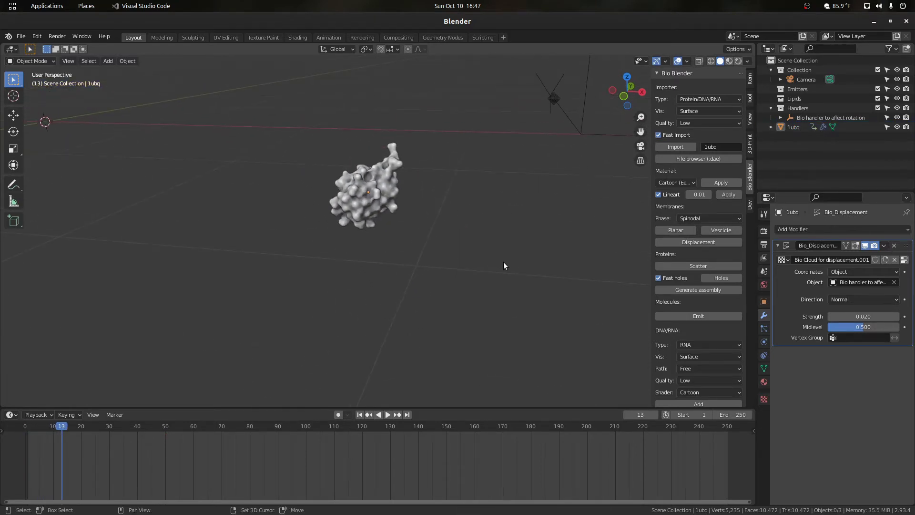
key(shift+Left)
click(467, 278)
key(space)
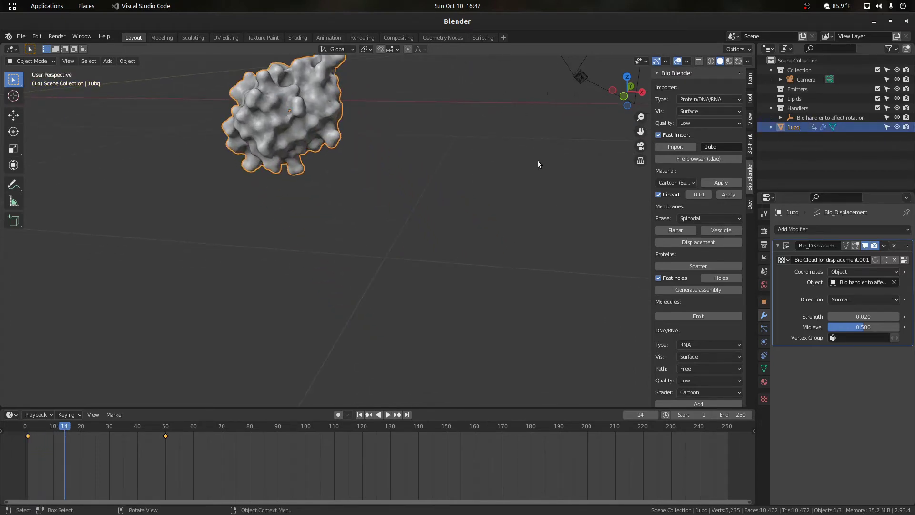
key(space)
key(shift+Left)
right_click(382, 247)
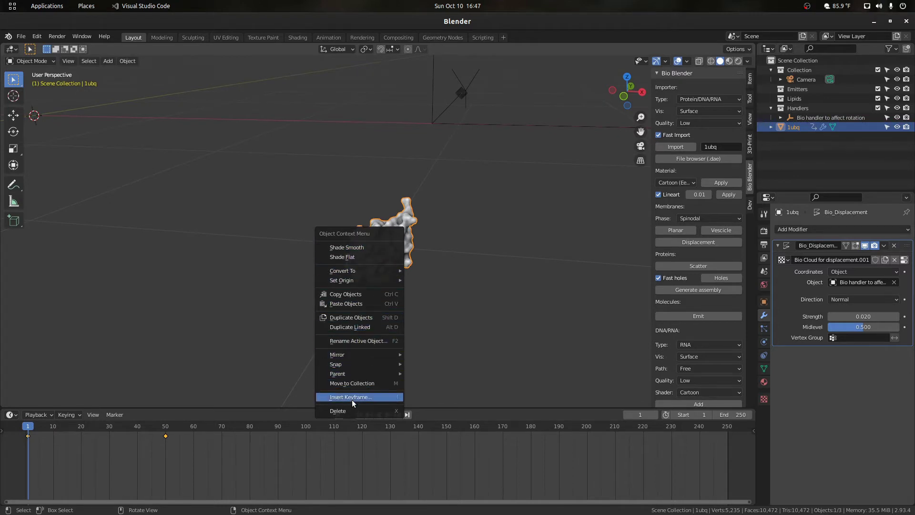
click(450, 297)
click(382, 243)
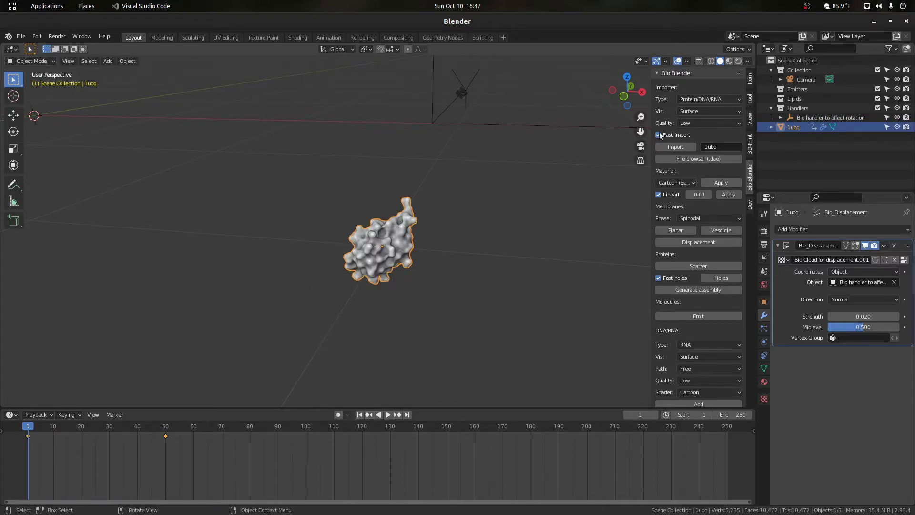
- Clear all location keyframes from the 1ubq protein
click(749, 78)
right_click(695, 100)
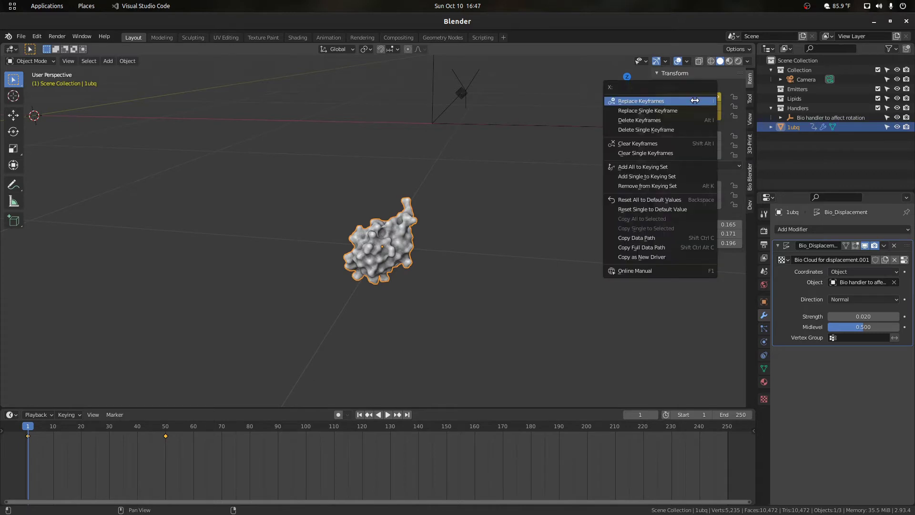
click(652, 145)
- Play the animation with the 1ubq protein standing still and examine how its surface deforms
scroll(476, 251, up, 3)
click(499, 263)
key(space)
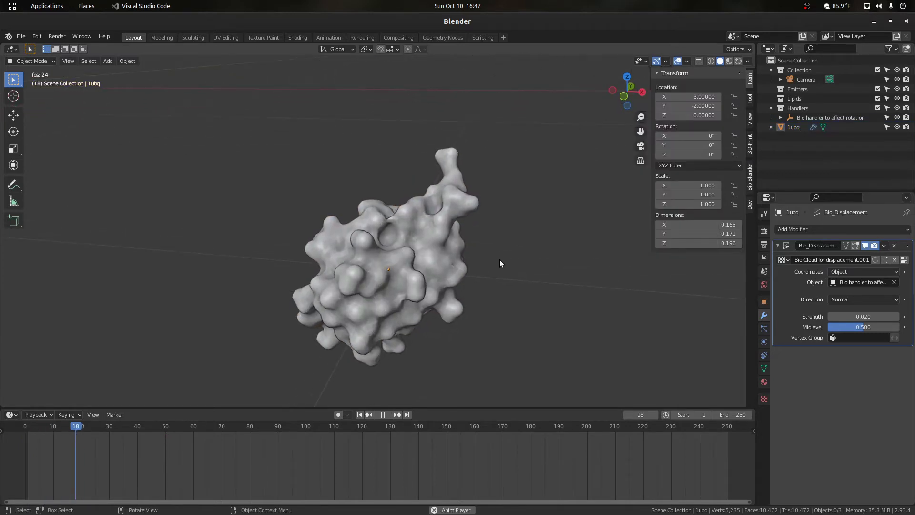
scroll(441, 267, down, 1)
key(space)
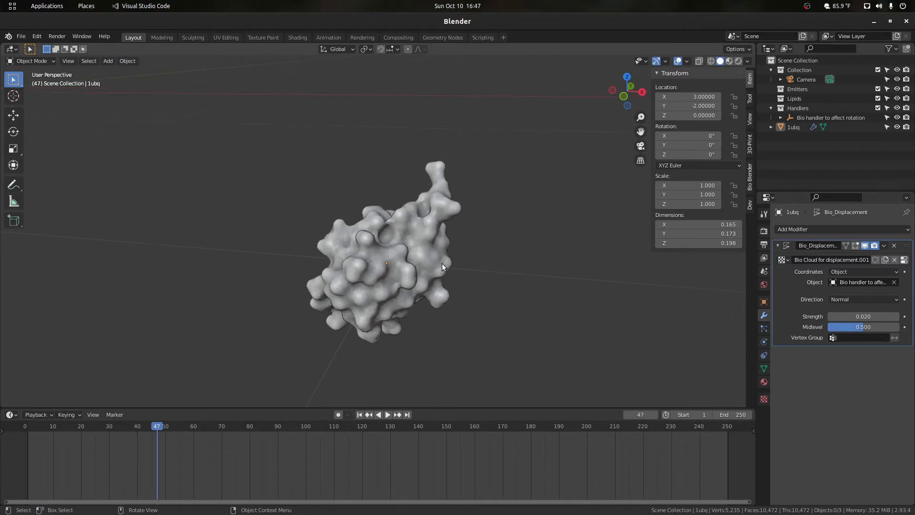
click(426, 262)
key(g)
right_click(383, 214)
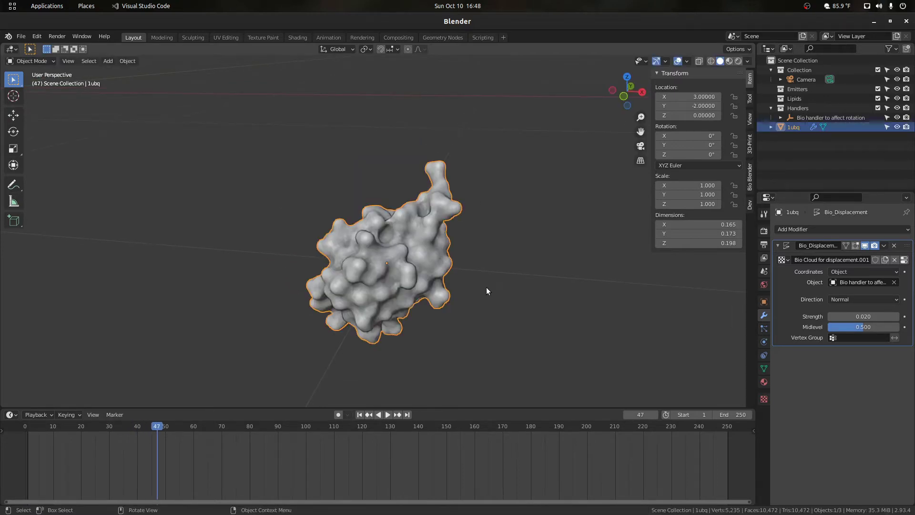
- Return to frame 1, select the 1ubq protein and insert a Location keyframe for it
key(shift+Left)
scroll(502, 308, down, 5)
scroll(459, 267, up, 2)
click(507, 266)
click(385, 249)
key(i)
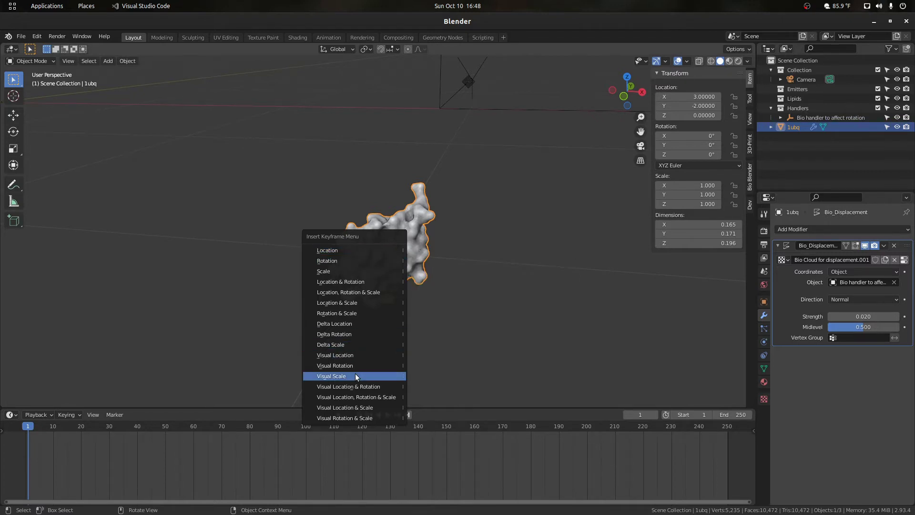
click(331, 251)
- Play the opening frames with the 1ubq protein deselected and return to frame 1
scroll(424, 245, down, 3)
click(444, 267)
key(space)
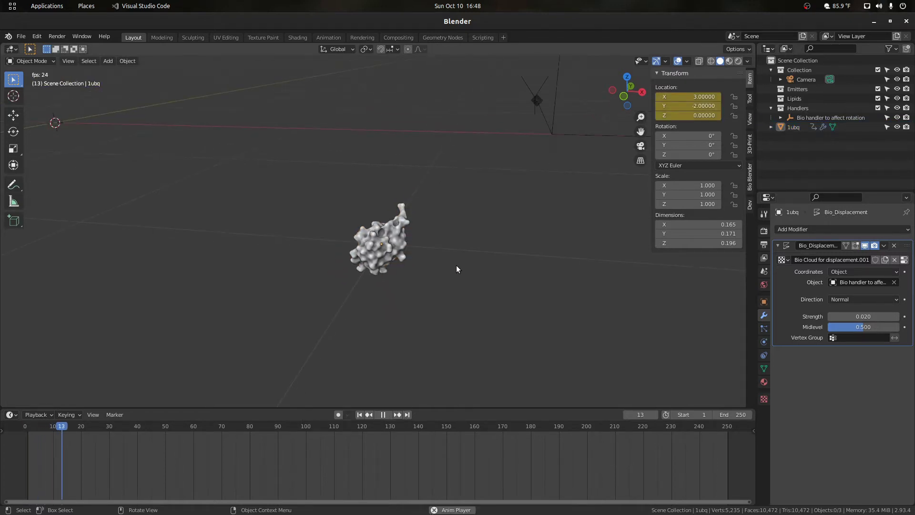
key(Escape)
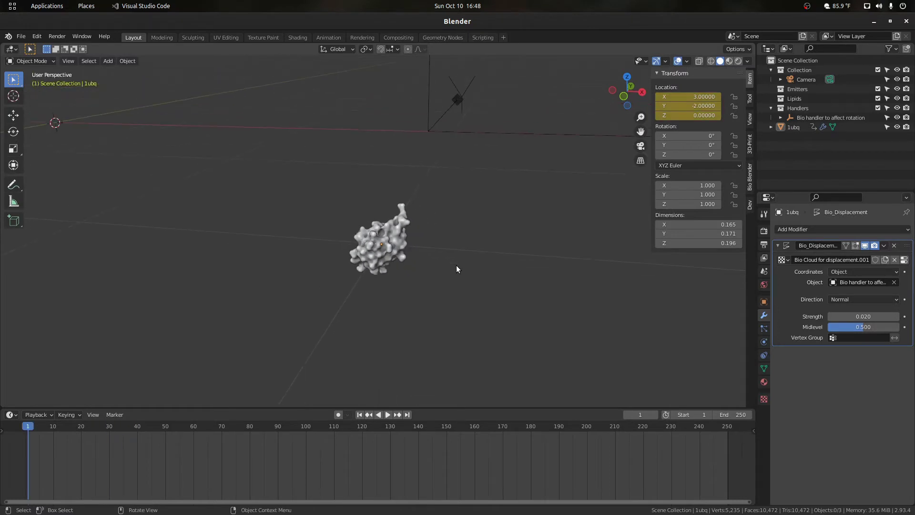
- At frame 20, move the 1ubq protein to about X 2.62, Y -1.96, Z 0.35 and insert a Location keyframe
click(403, 240)
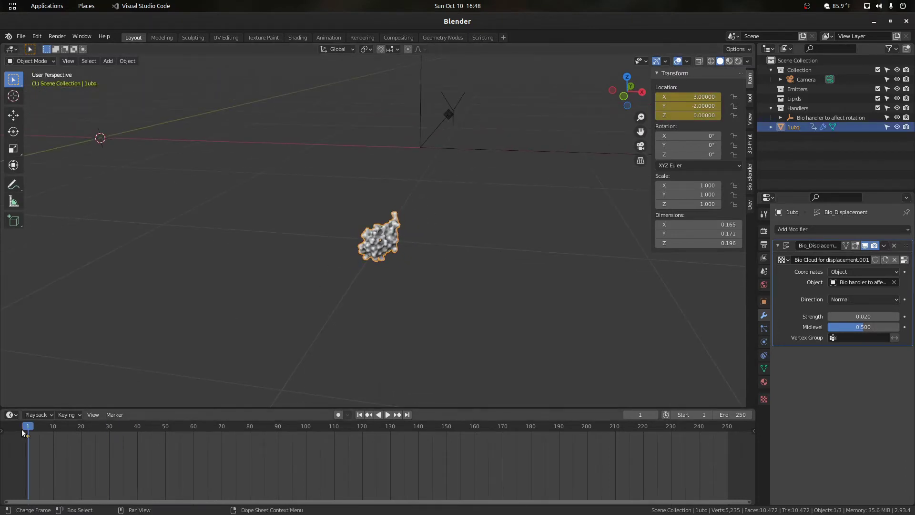
key(space)
drag(86, 435, 106, 436)
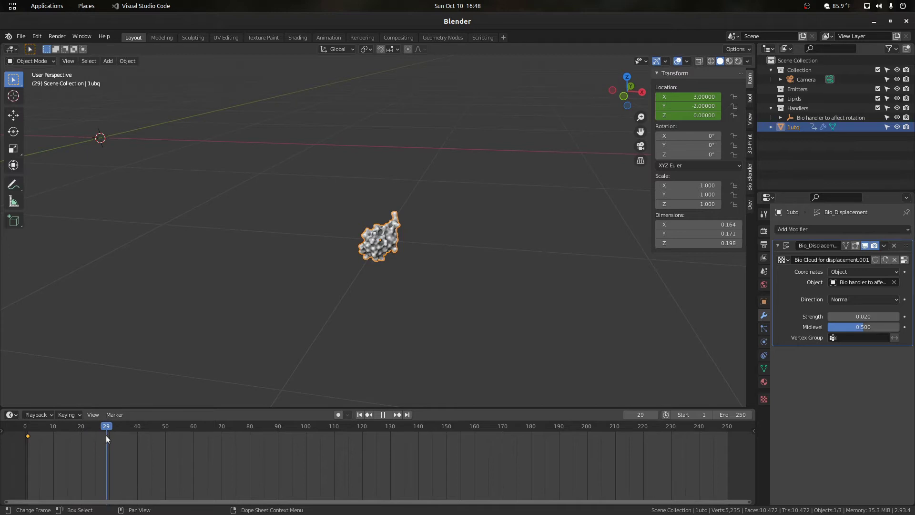
key(Escape)
scroll(408, 232, up, 3)
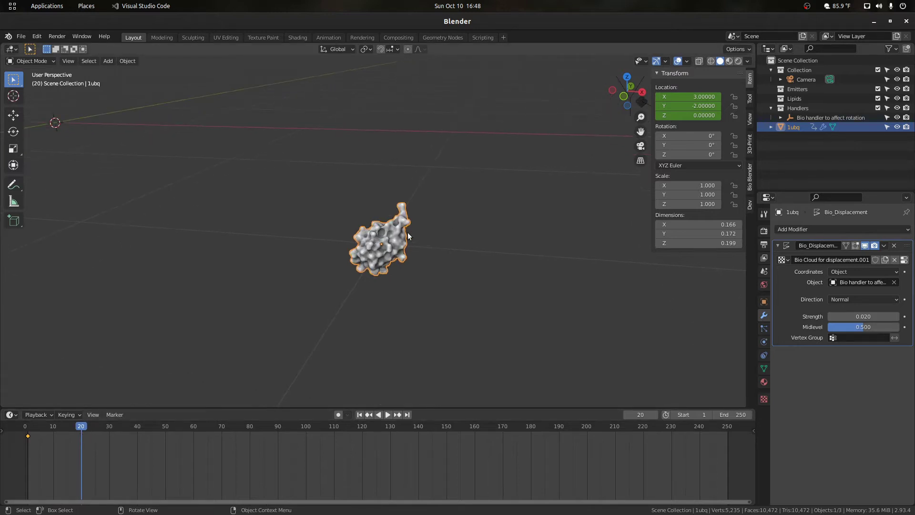
key(g)
click(283, 120)
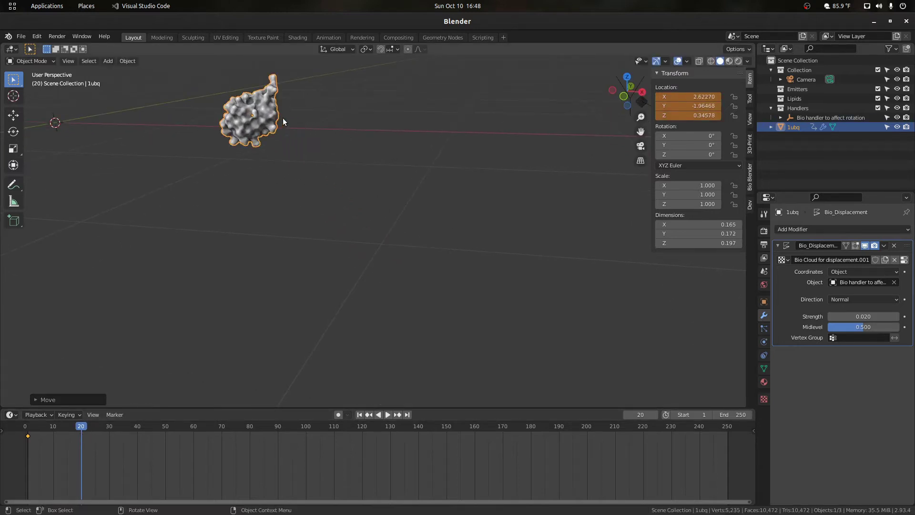
key(i)
click(321, 163)
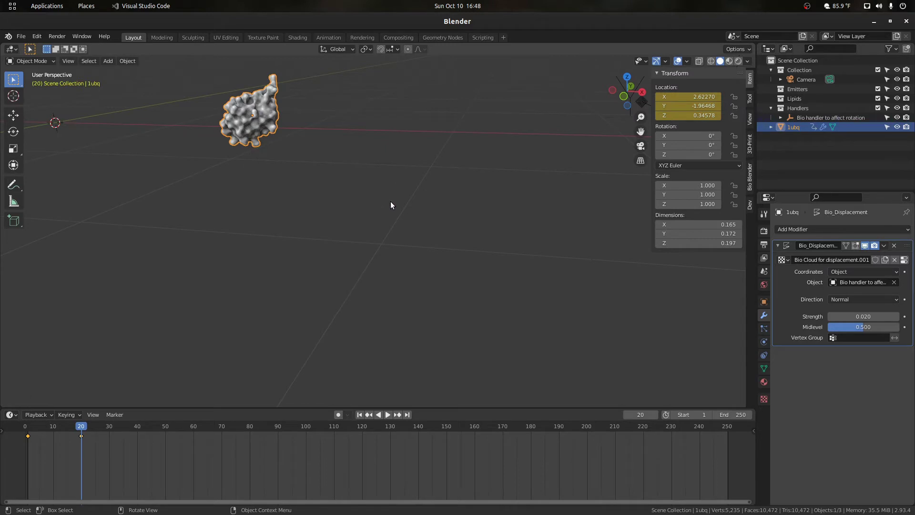
- Play the animation past the protein's second keyframe and return to the first frame
key(space)
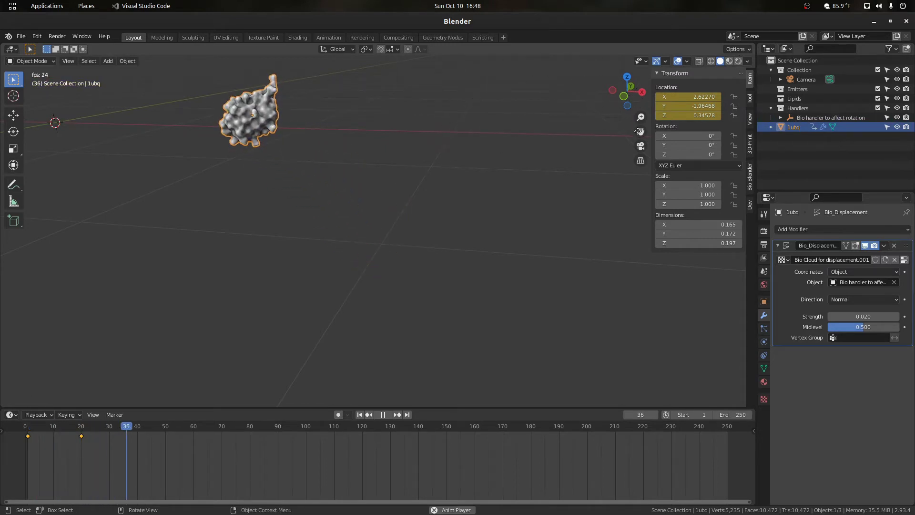
key(space)
key(shift+Left)
scroll(495, 172, down, 5)
scroll(461, 176, up, 2)
- Check the keyframes of the rotation handler, then replay the animation twice to examine the protein's moving and deforming surface
click(463, 176)
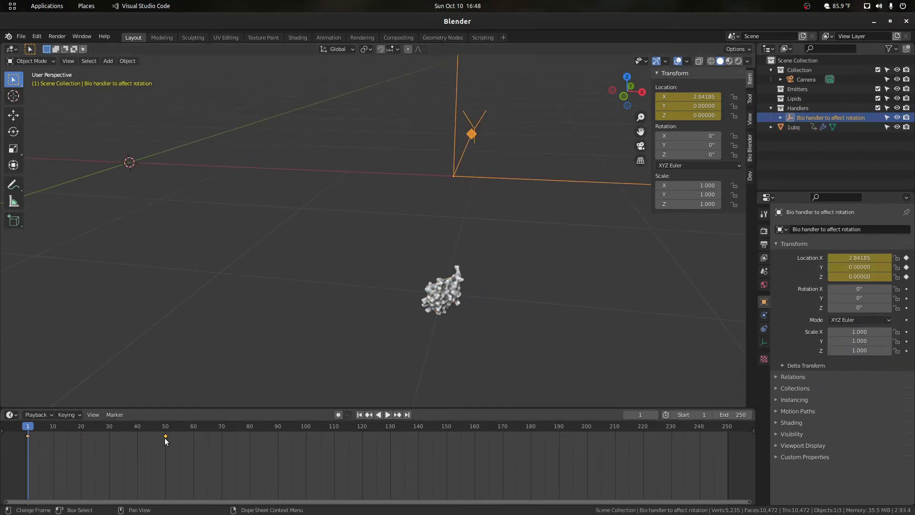
click(390, 249)
scroll(390, 249, up, 2)
key(space)
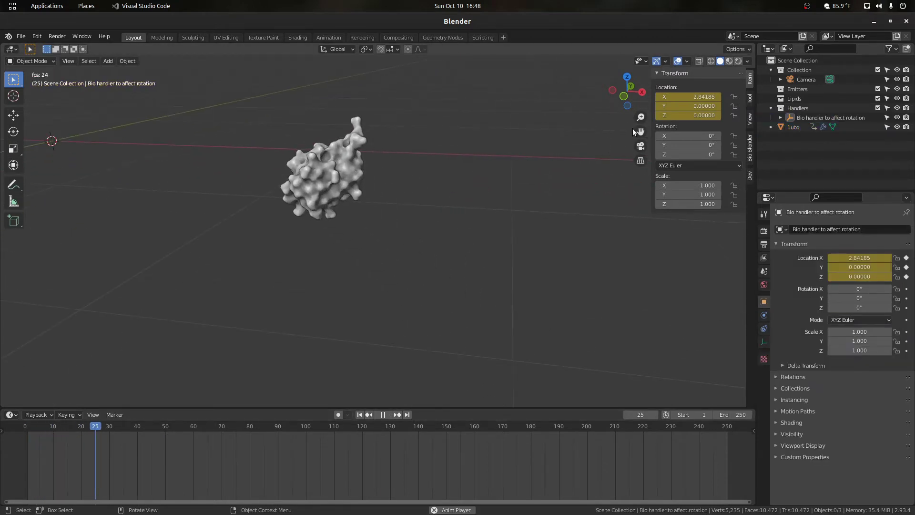
key(space)
key(shift+Left)
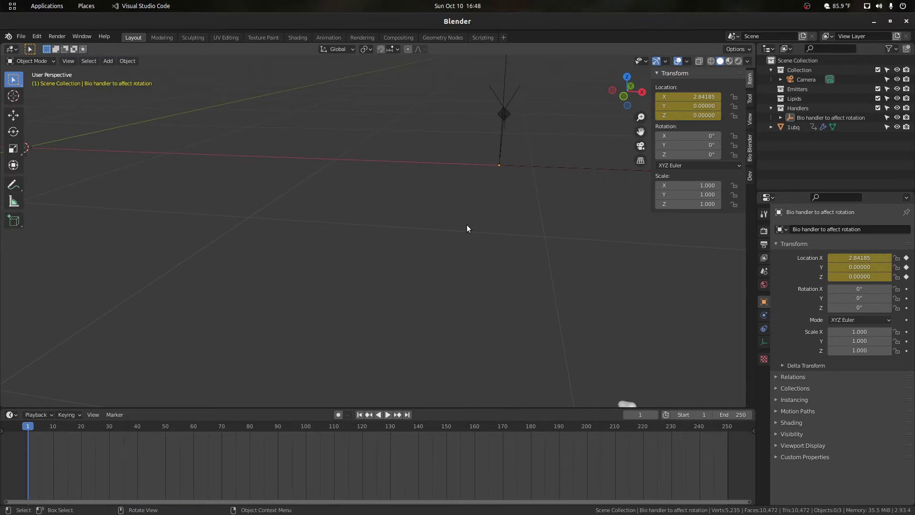
key(space)
key(space)
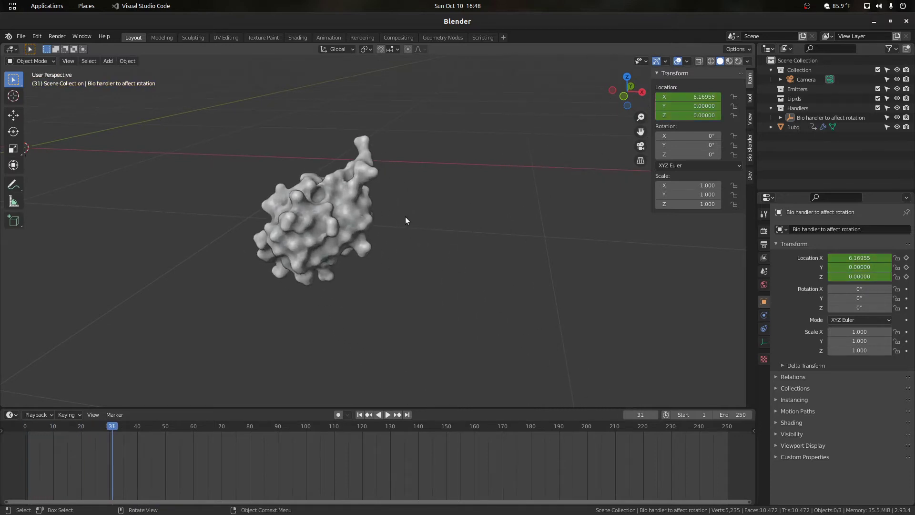
scroll(404, 220, down, 3)
click(371, 232)
middle_drag(398, 228, 410, 215)
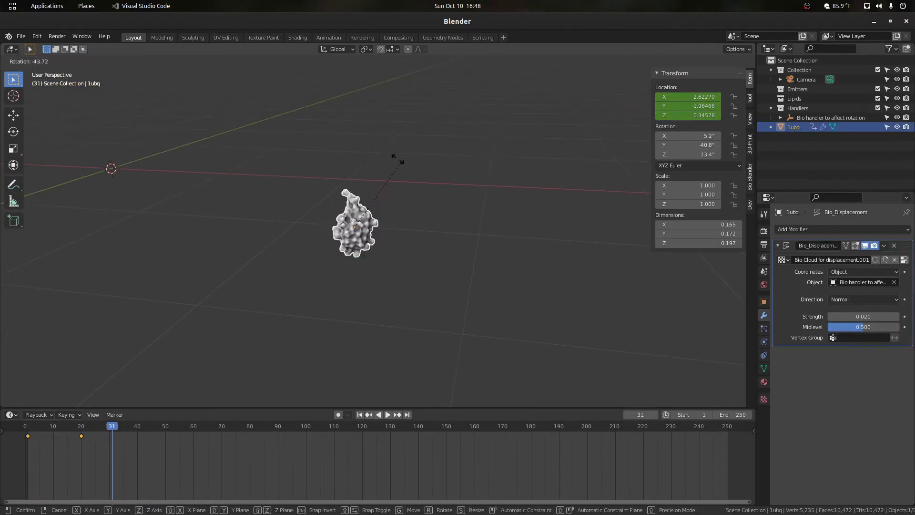
key(i)
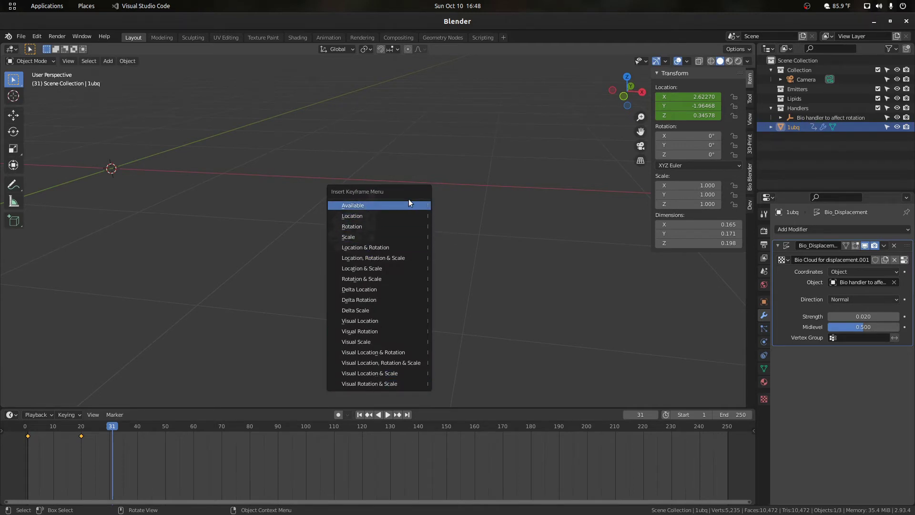
click(536, 230)
- Return to frame 1 and delete the "Bio handler to affect rotation" object
scroll(529, 237, down, 8)
scroll(477, 248, up, 1)
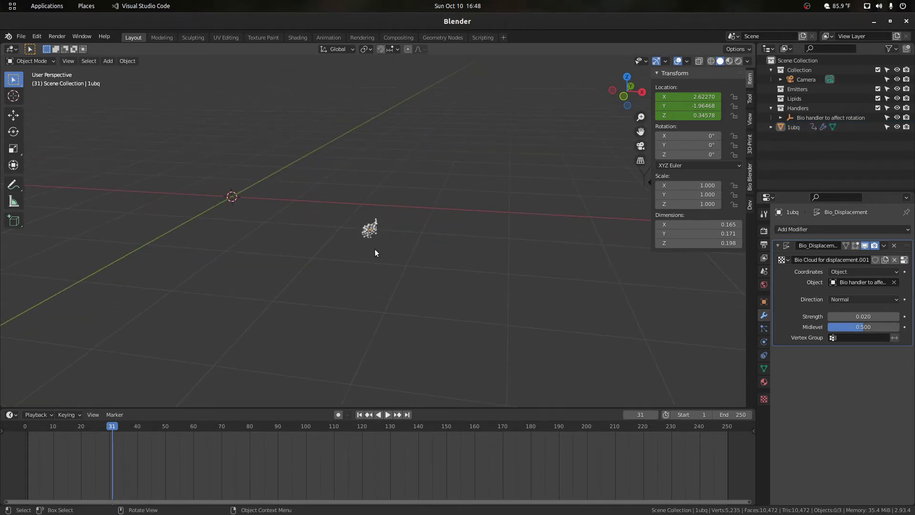
key(shift+Left)
click(455, 208)
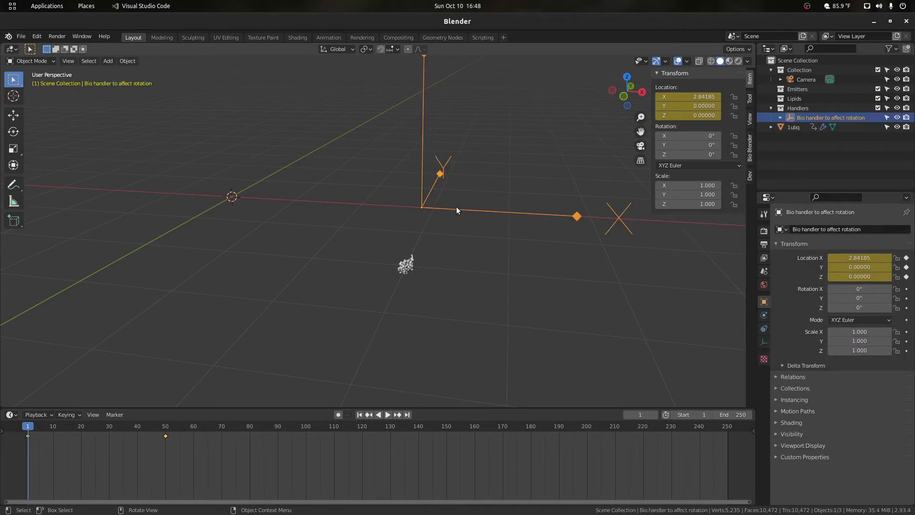
key(Delete)
click(406, 265)
click(589, 288)
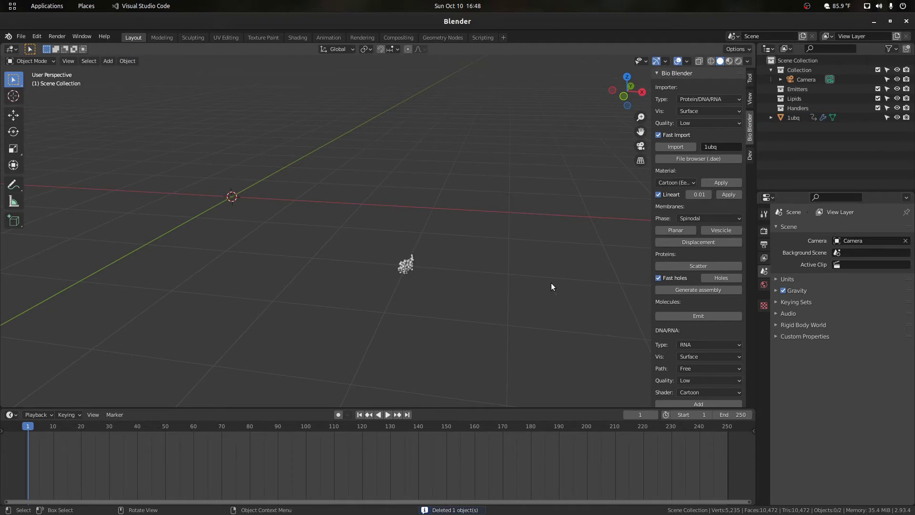
- Replace the 1ubq protein's Bio_Displacement modifier with a Wave modifier
click(407, 261)
click(894, 245)
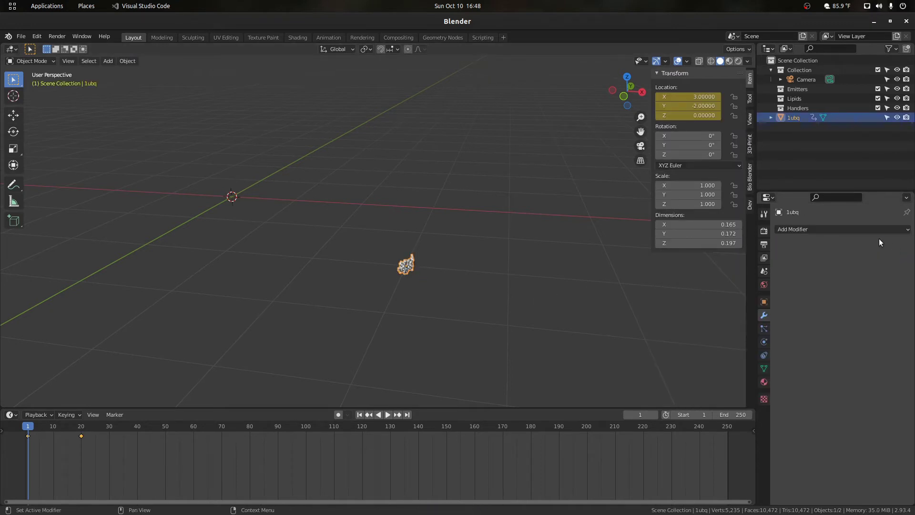
click(849, 227)
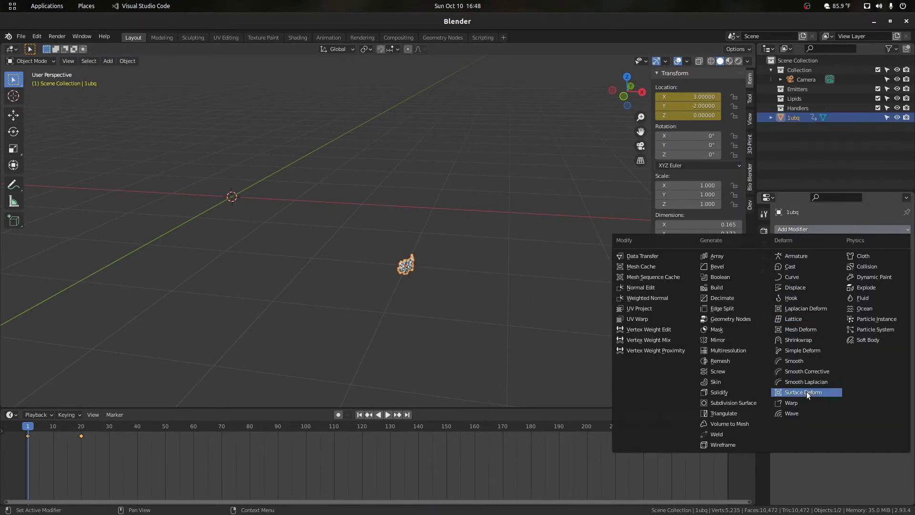
click(798, 412)
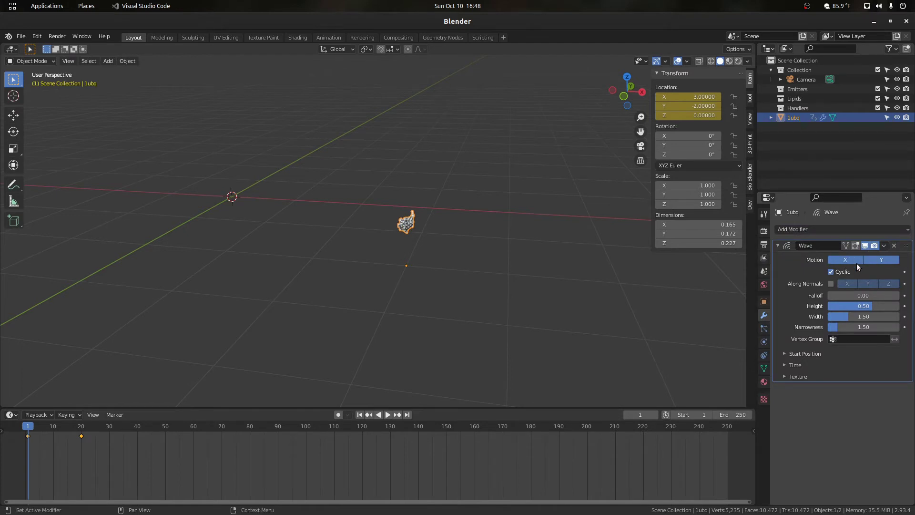
- Play the animation to examine how the Wave modifier affects the 1ubq protein, then return to frame 1
scroll(511, 227, up, 3)
drag(640, 132, 486, 67)
key(space)
scroll(306, 311, down, 3)
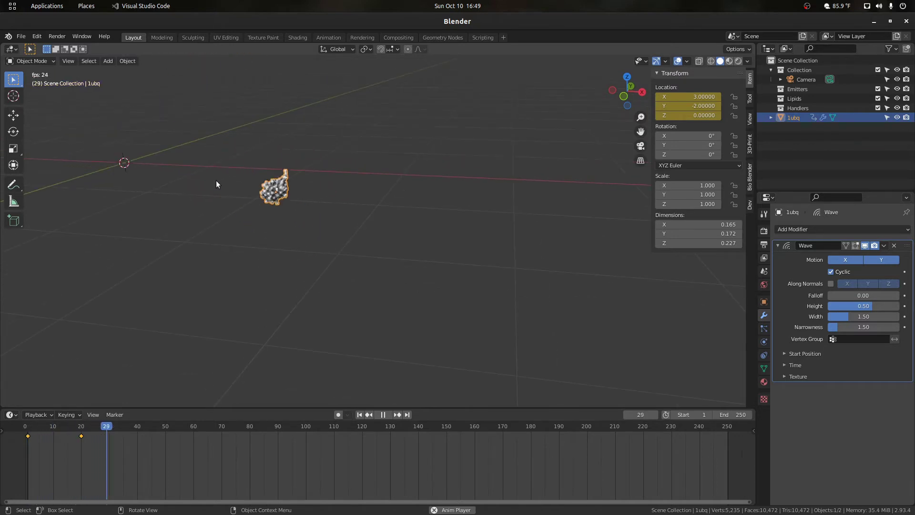
key(shift+Left)
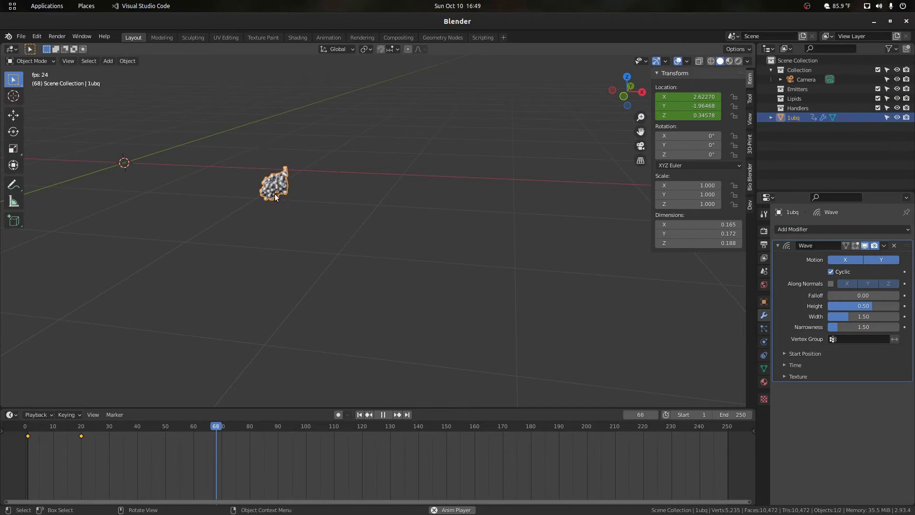
key(space)
key(shift+Left)
scroll(322, 161, up, 3)
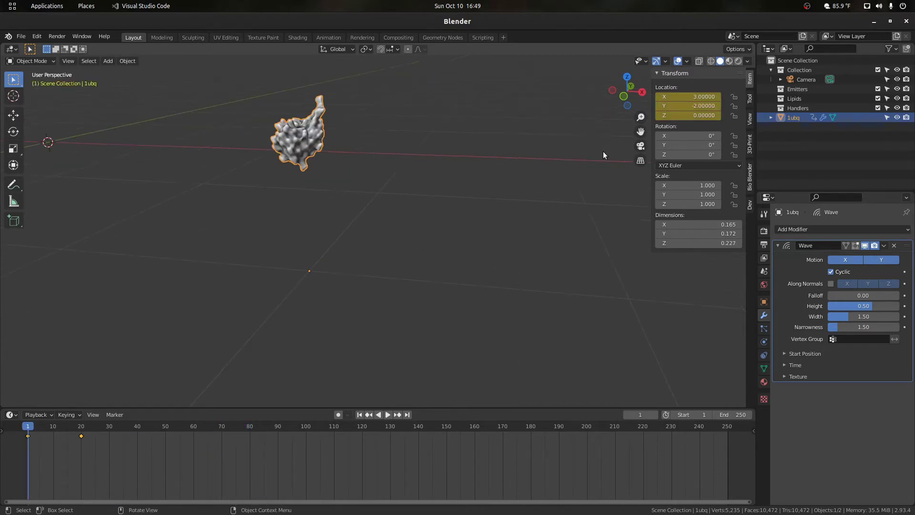
- Turn off both the X and Y motion of the Wave modifier
click(873, 261)
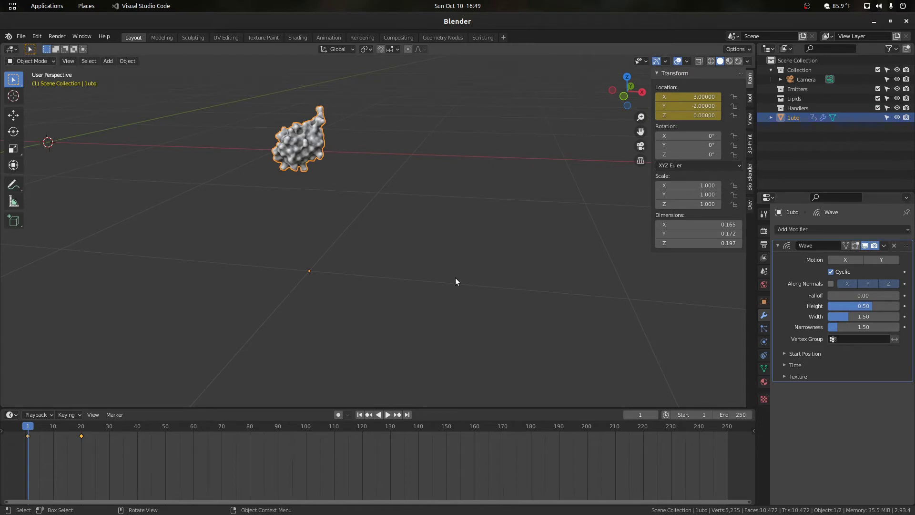
scroll(459, 278, down, 2)
click(412, 238)
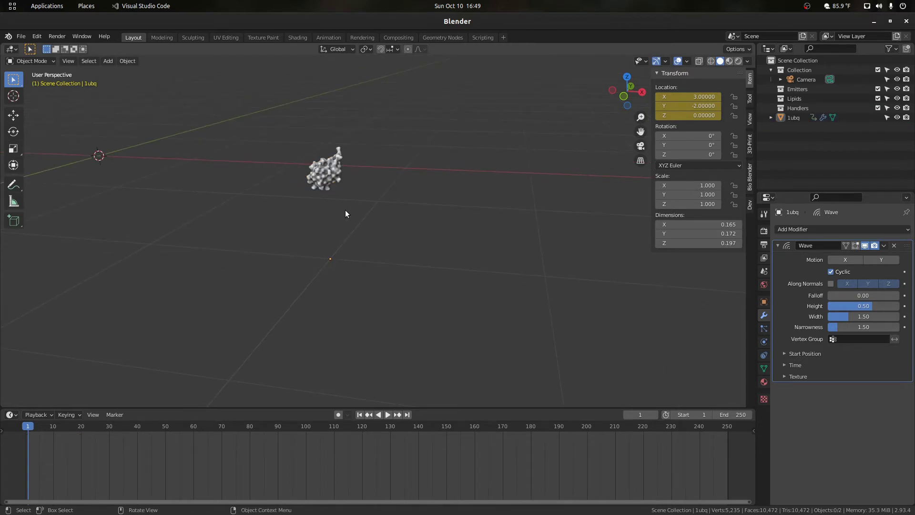
- Select the 1ubq protein and clear its frame 1 and frame 20 location keyframes
click(329, 174)
right_click(686, 105)
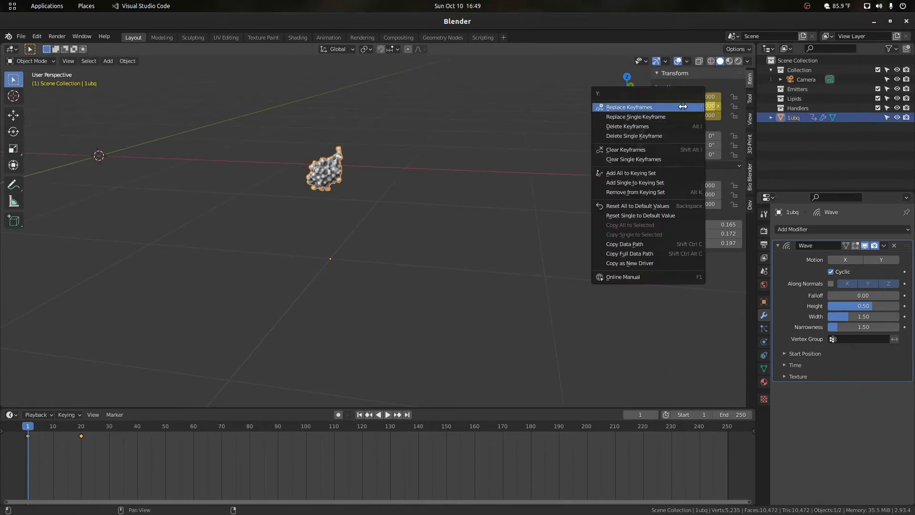
click(638, 152)
scroll(452, 188, up, 1)
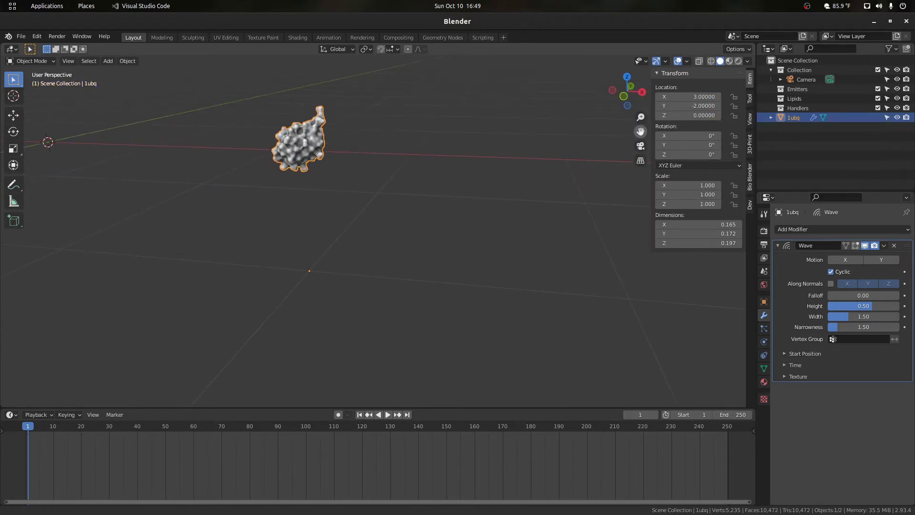
drag(640, 132, 735, 221)
click(496, 232)
click(415, 240)
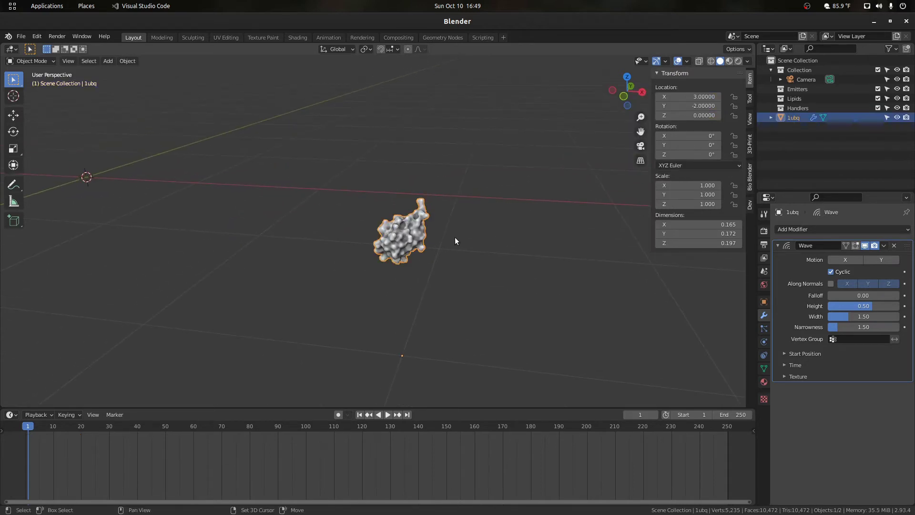
click(569, 281)
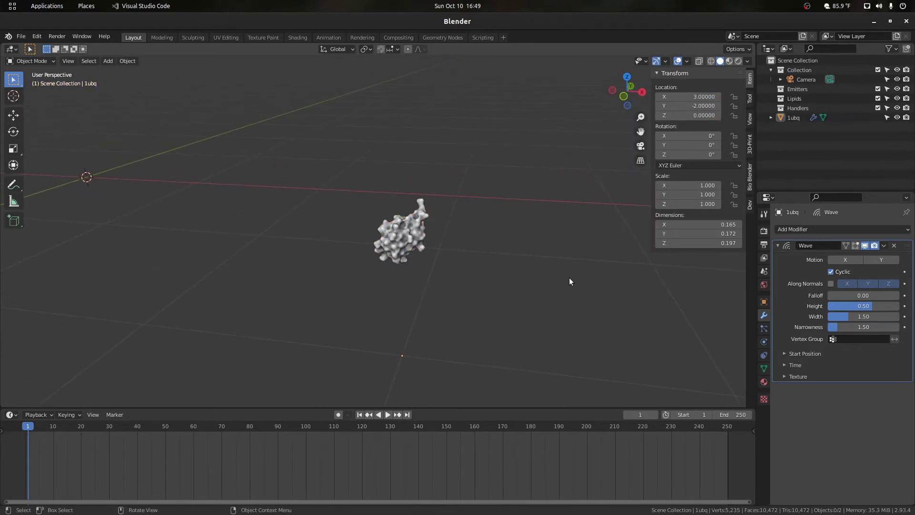
- Enable Along Normals for the Wave modifier and inspect the protein's surface
click(831, 284)
scroll(573, 288, down, 1)
drag(640, 132, 610, 42)
scroll(497, 193, up, 2)
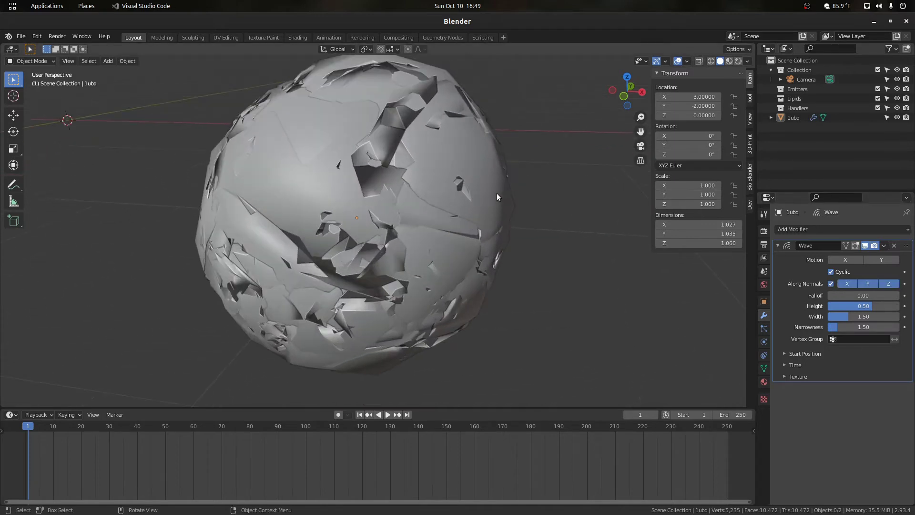
- Reduce the Wave modifier's height to about 0.00 and play the animation to check the 1ubq protein up close
click(864, 307)
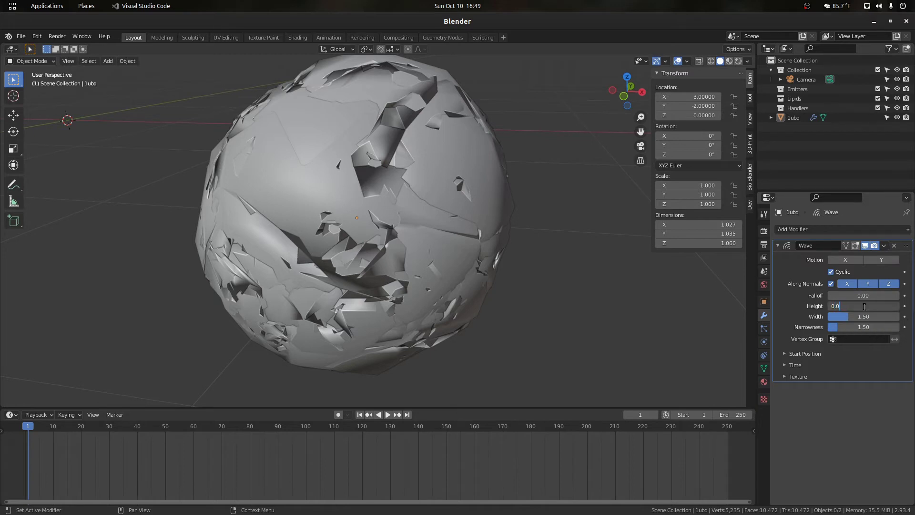
key(Return)
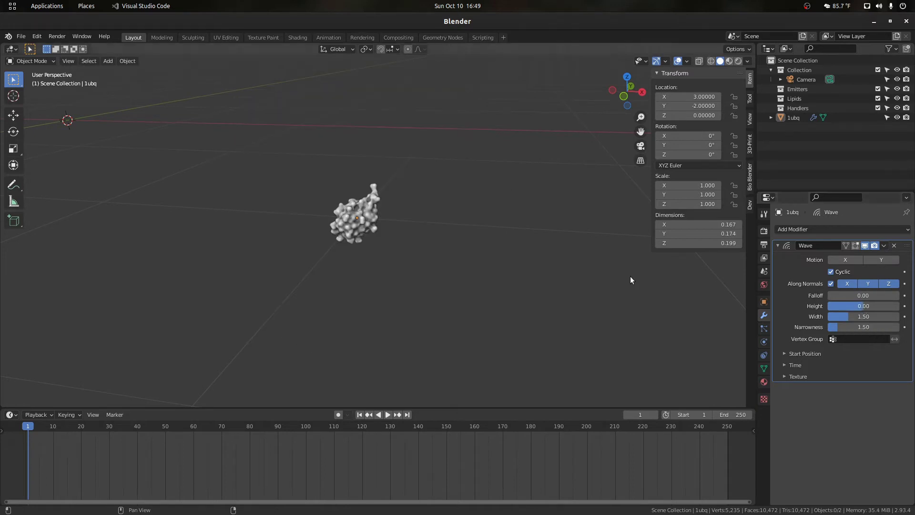
key(space)
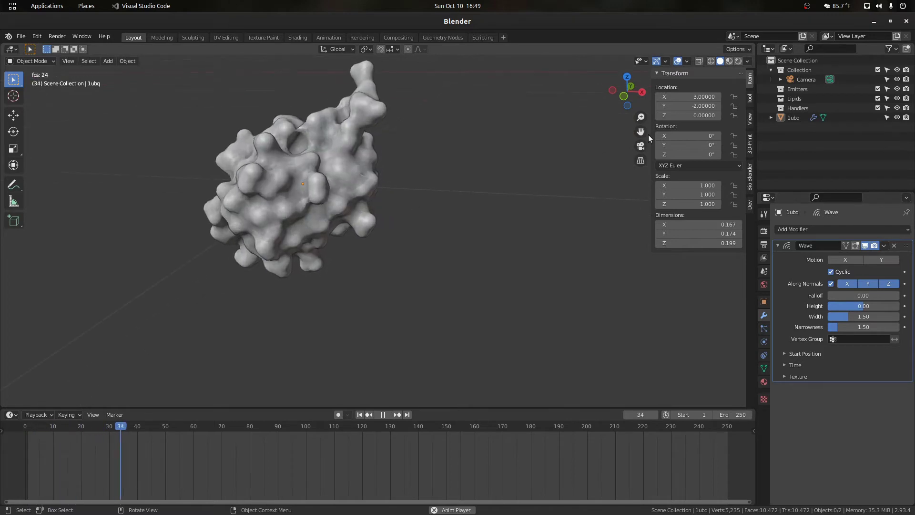
drag(640, 132, 712, 197)
scroll(641, 131, up, 2)
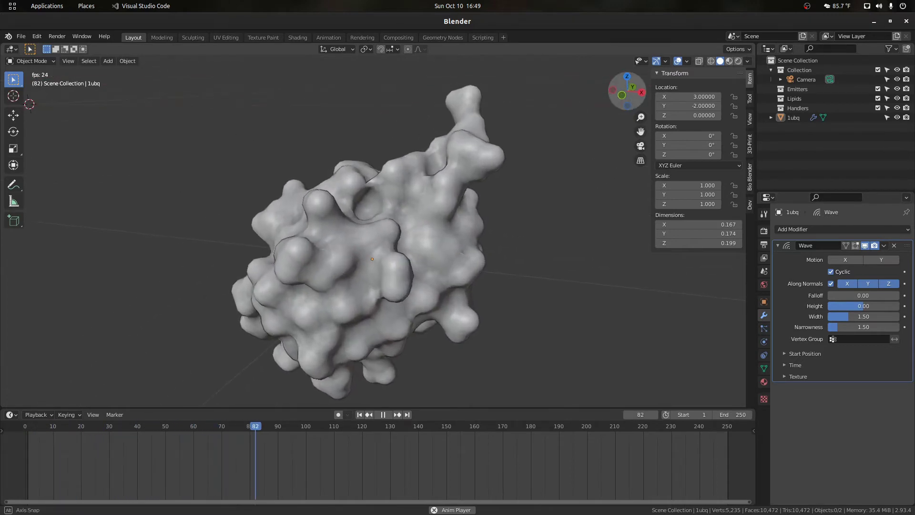
- Adjust the Wave modifier's width to 1.53 and narrowness to 1.43
drag(831, 316, 659, 315)
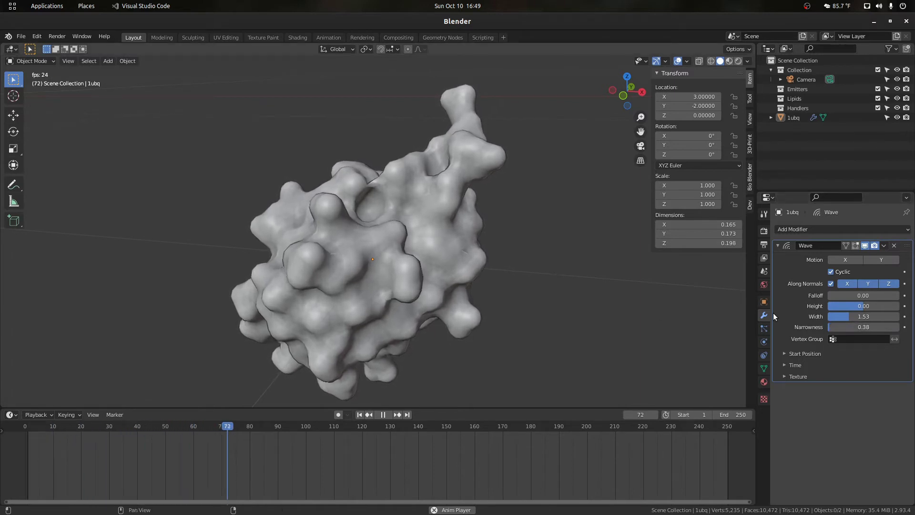
drag(834, 327, 842, 327)
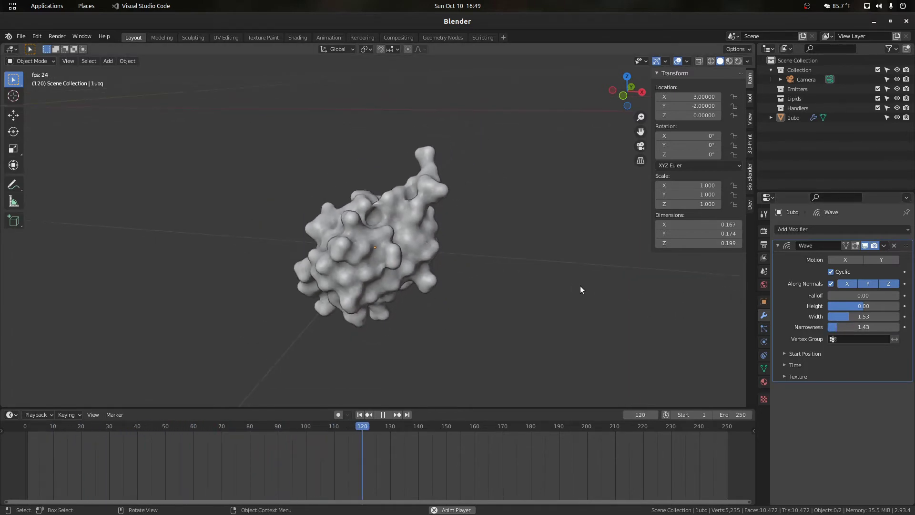
click(422, 290)
- Reveal the Wave modifier's start position and time settings and raise its speed to 1.00
click(786, 354)
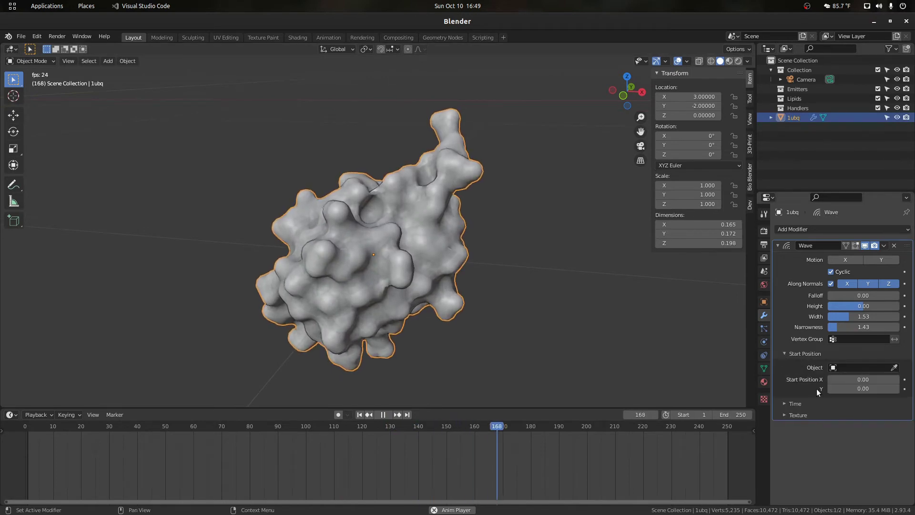
click(785, 403)
drag(872, 450, 899, 450)
scroll(631, 338, down, 3)
click(484, 292)
scroll(484, 293, up, 2)
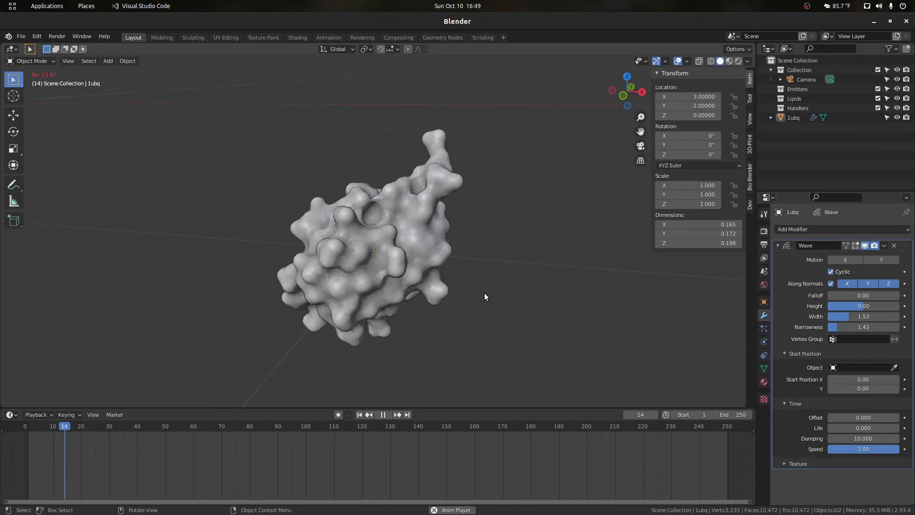
- Insert a location keyframe on the 1ubq protein, stop the playback, and shift the keyframe to frame 1
scroll(540, 236, down, 4)
scroll(383, 234, down, 6)
click(383, 234)
key(i)
click(383, 233)
scroll(397, 238, up, 1)
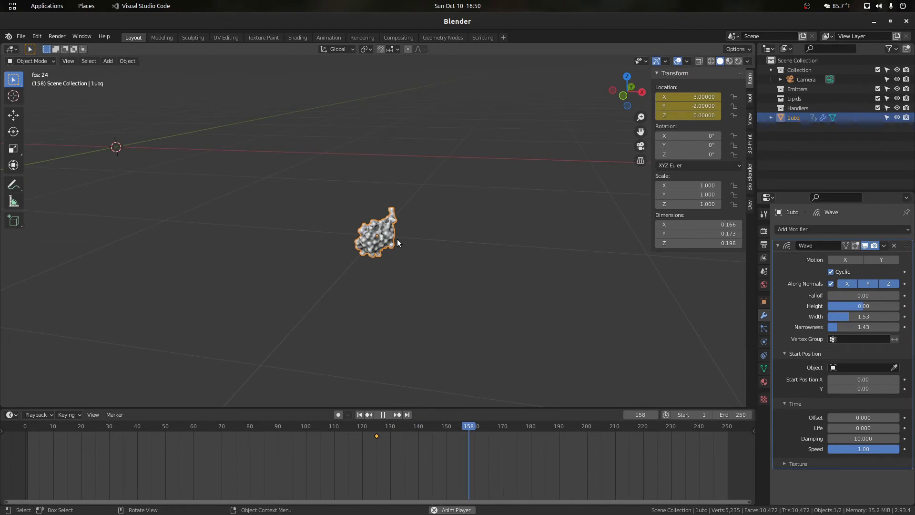
key(space)
key(shift+Left)
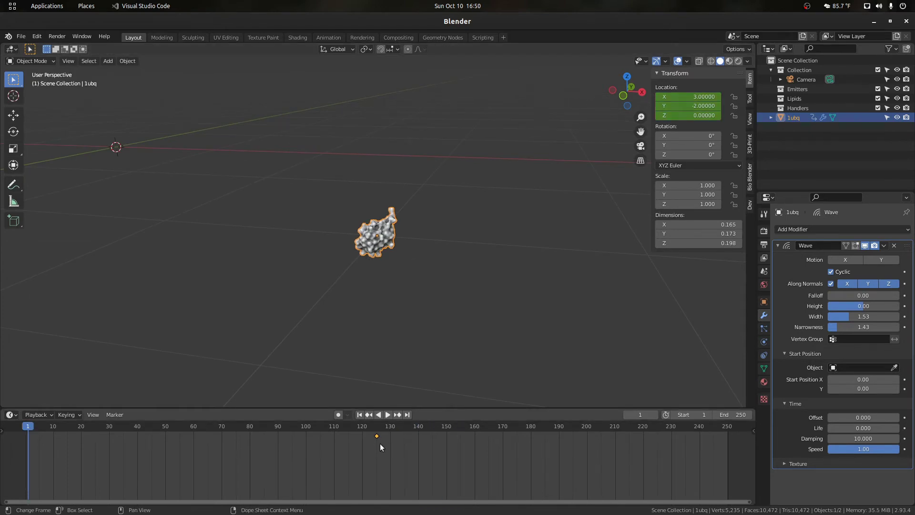
drag(378, 437, 306, 427)
- At frame 100, raise the 1ubq protein to about X 2.58, Y -1.92, Z 0.60 and insert a location keyframe
click(367, 306)
scroll(370, 281, up, 2)
click(377, 231)
scroll(376, 230, down, 4)
key(space)
click(387, 239)
drag(388, 238, 330, 144)
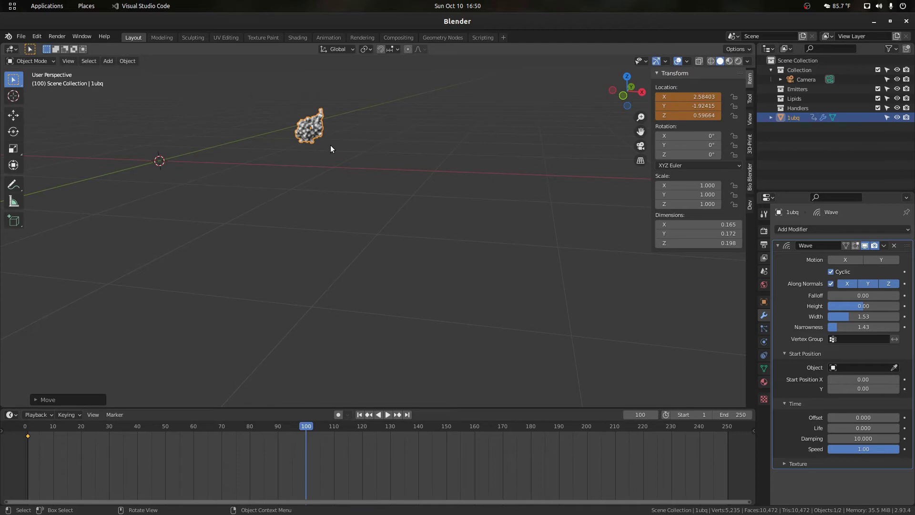
key(i)
click(330, 145)
- Play the animation to examine the waving protein as it travels, return to frame 1, and frame the protein
key(space)
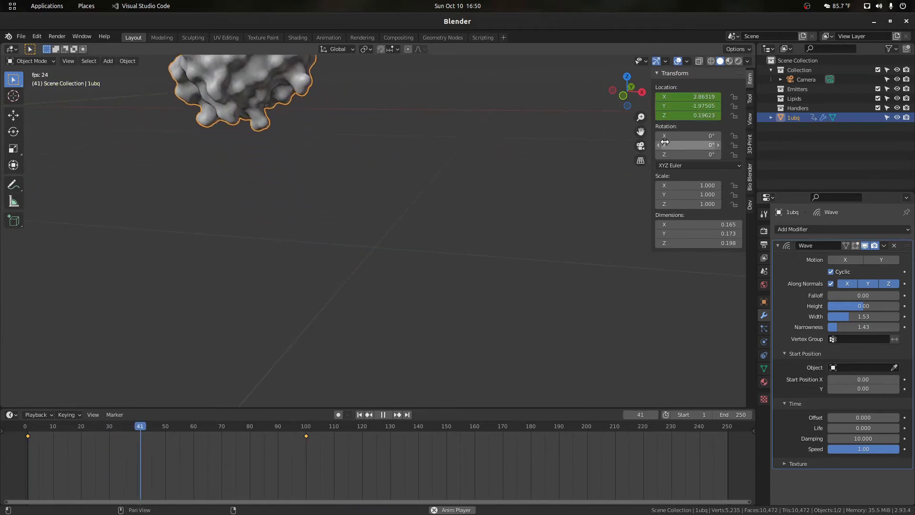
scroll(456, 163, down, 4)
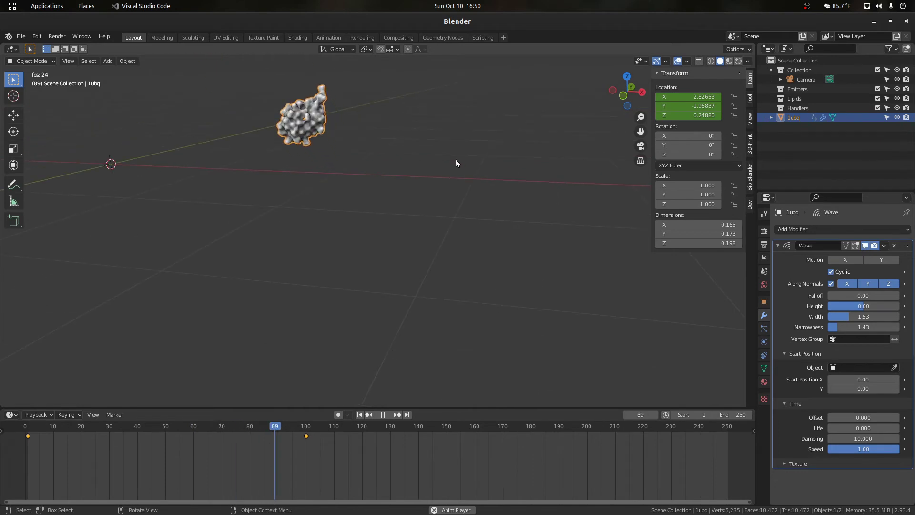
key(space)
key(shift+Left)
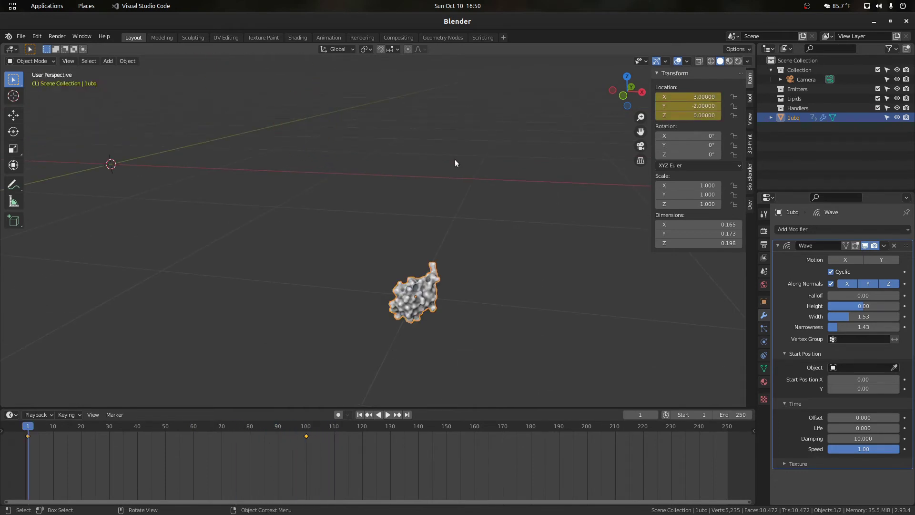
scroll(455, 160, up, 2)
key(KP_Decimal)
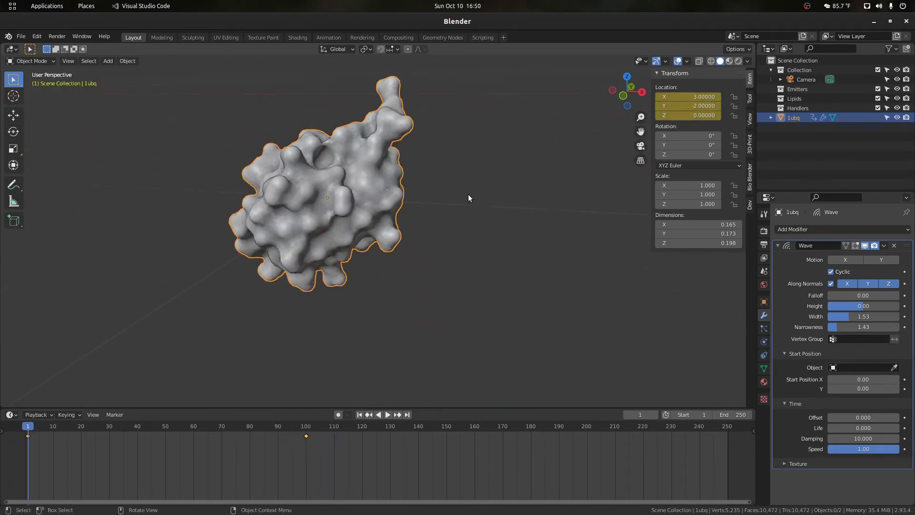
- Delete the 1ubq protein and import 1k4r with Bio Blender
key(Delete)
scroll(413, 209, down, 3)
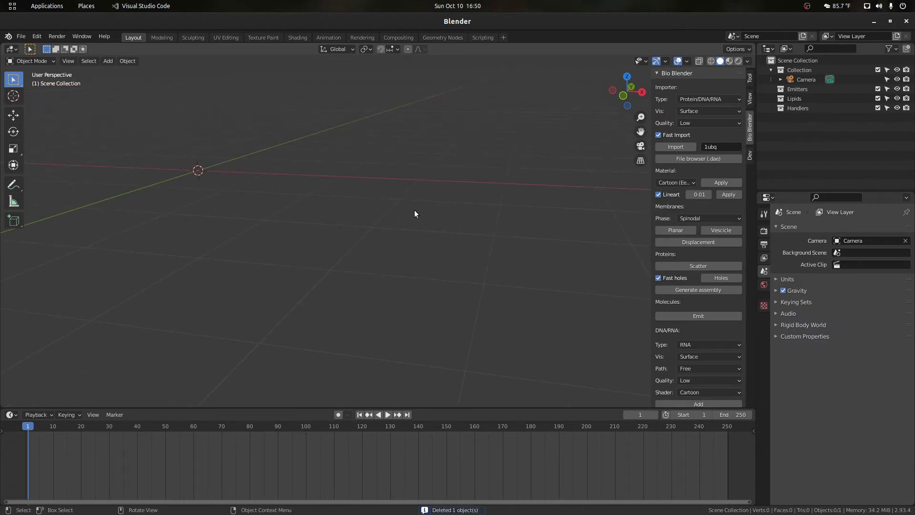
click(721, 148)
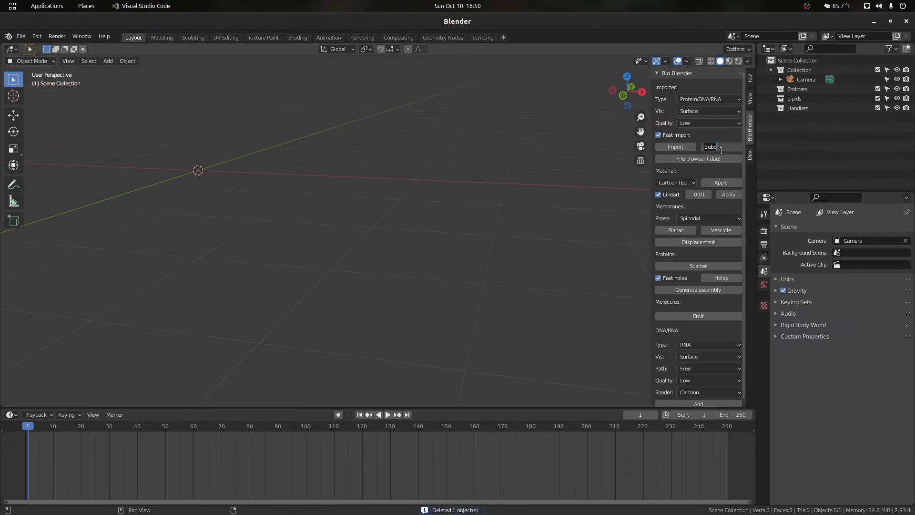
text(1k4r)
click(674, 149)
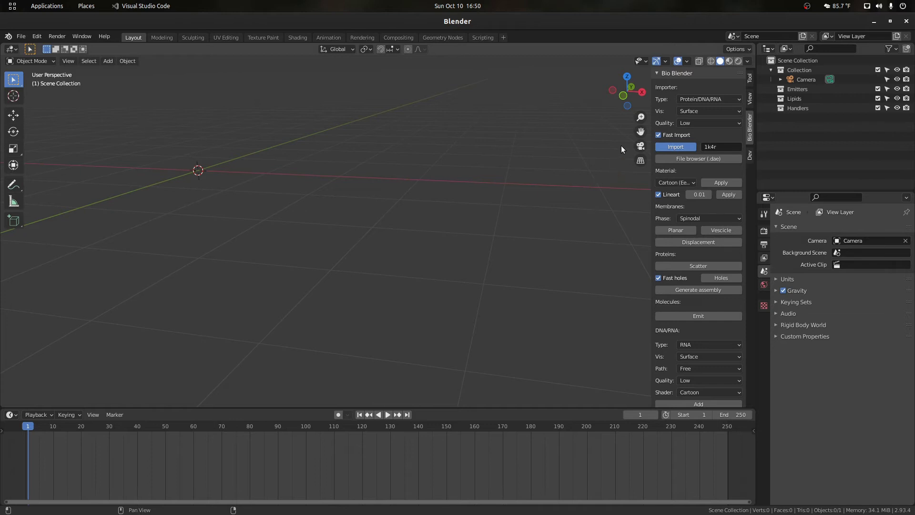
- Select the imported 1k4r protein and generate its biological assembly
shift+middle_drag(542, 184, 568, 172)
scroll(568, 171, up, 4)
drag(627, 92, 609, 109)
scroll(464, 208, down, 4)
click(469, 206)
scroll(481, 210, up, 4)
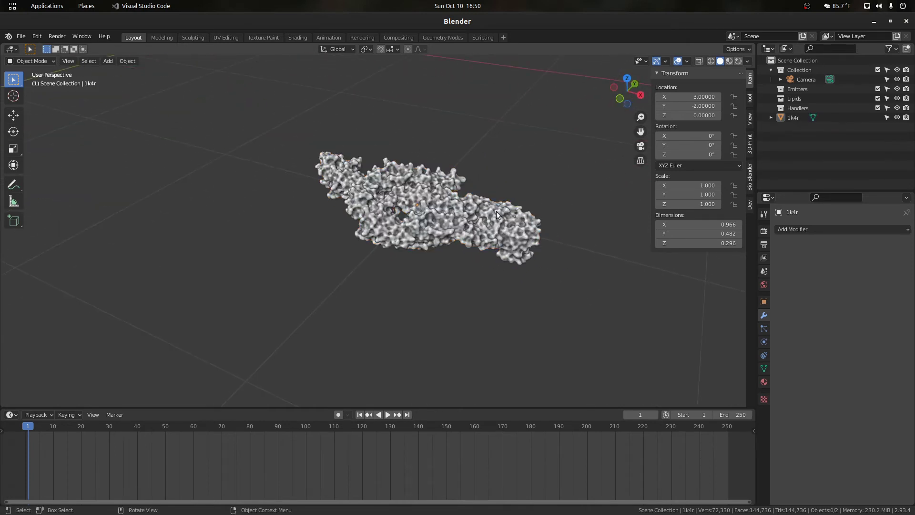
click(529, 207)
click(750, 176)
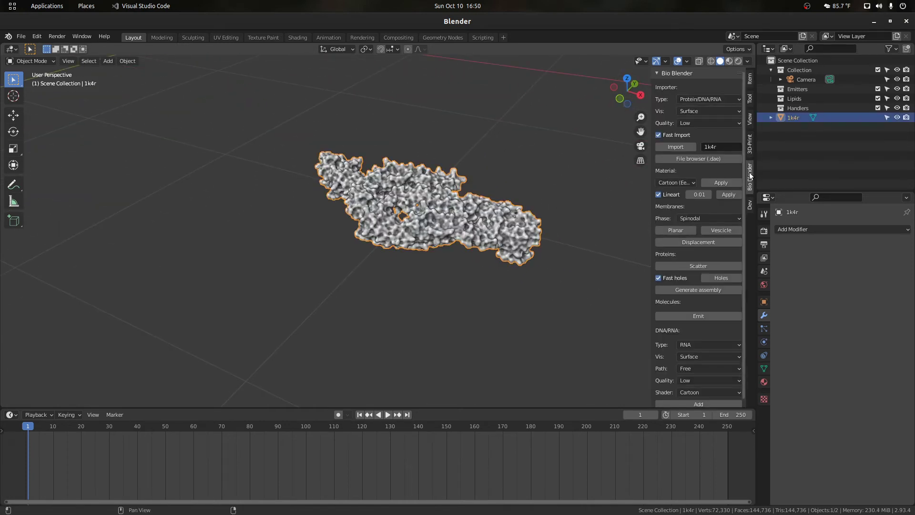
click(694, 289)
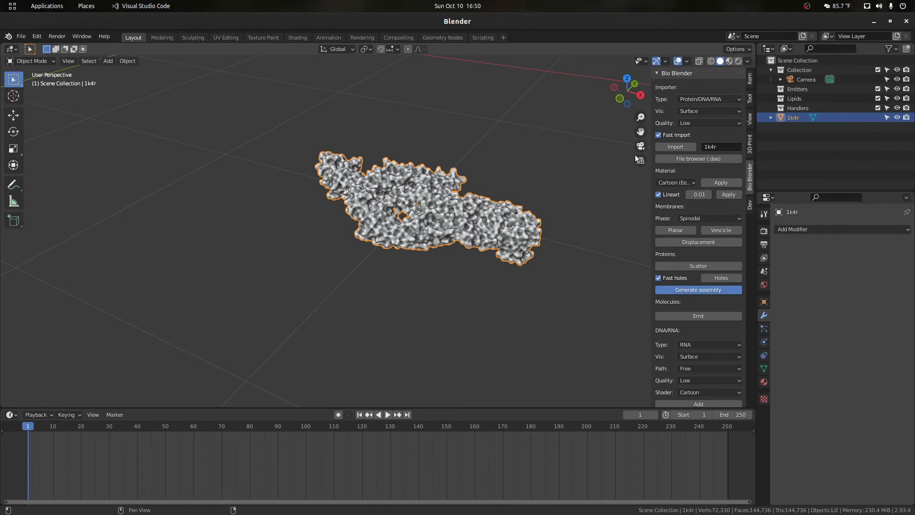
- Inspect the generated 1k4r bio assembly next to the single 1k4r protein
drag(628, 95, 631, 72)
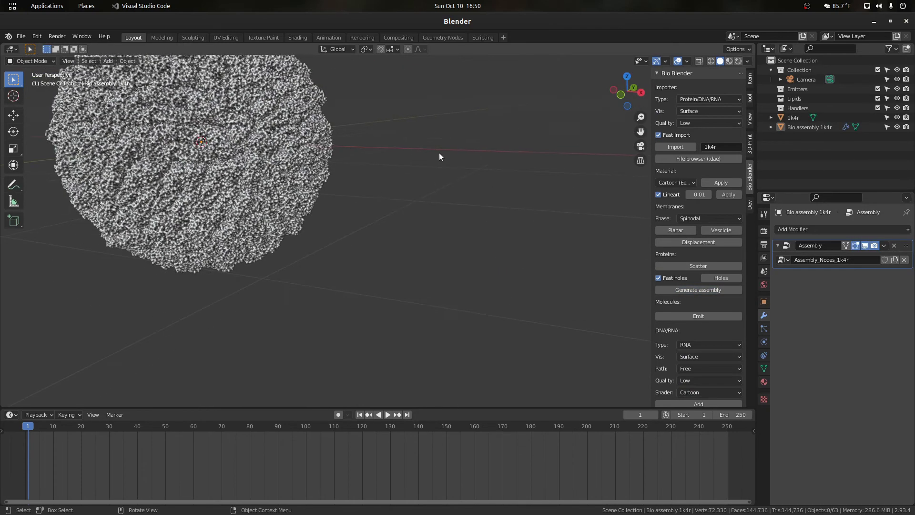
click(286, 153)
key(KP_Decimal)
scroll(334, 156, up, 2)
scroll(430, 197, down, 10)
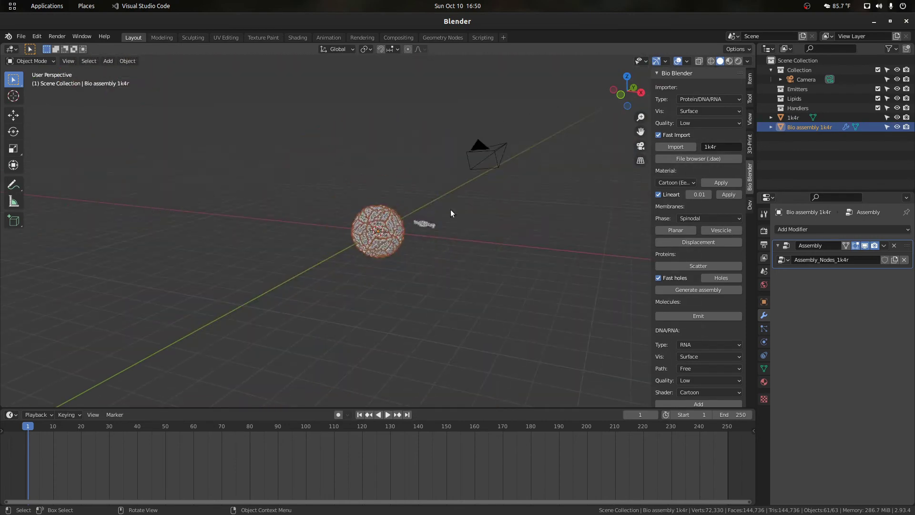
click(428, 229)
scroll(427, 229, up, 6)
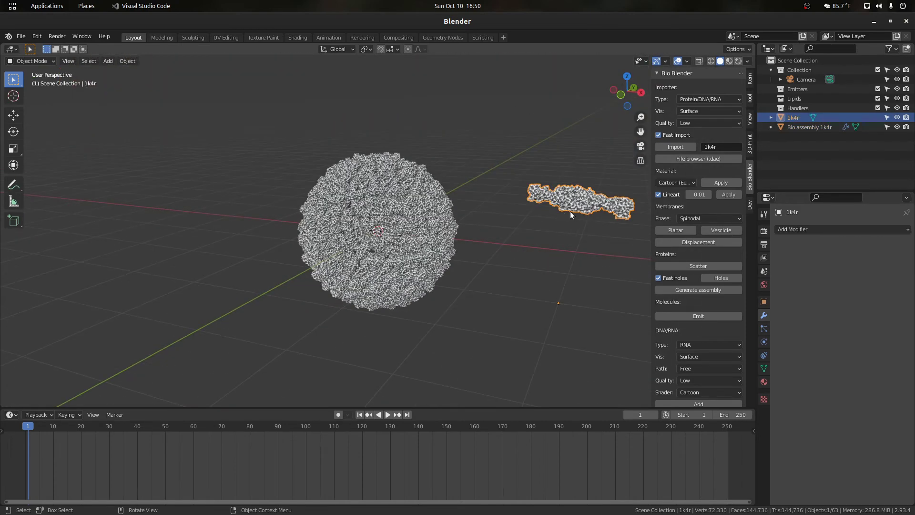
drag(641, 132, 579, 126)
click(542, 165)
scroll(542, 165, up, 2)
mouse_move(640, 132)
mouse_down()
mouse_move(586, 161)
mouse_move(535, 169)
mouse_up()
click(472, 222)
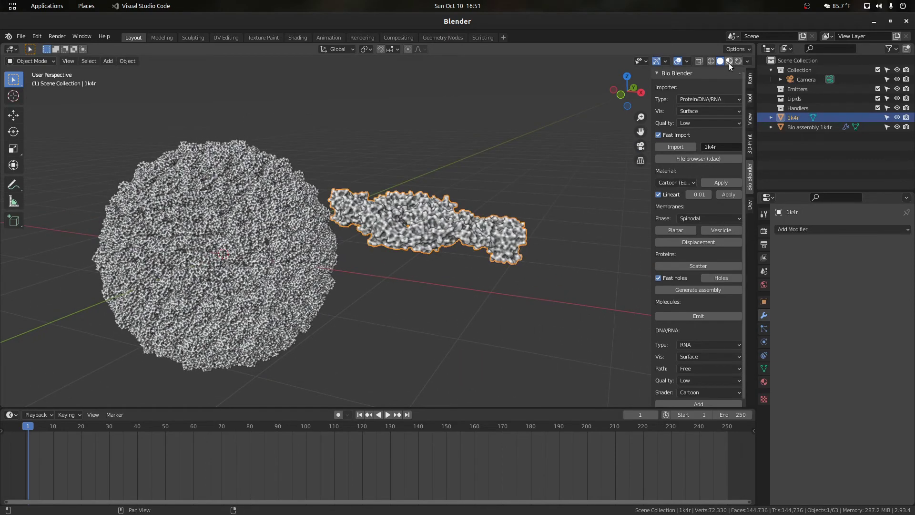
- Try rendered shading in the viewport, then settle on material preview shading
click(728, 62)
click(739, 63)
drag(641, 132, 671, 101)
click(728, 62)
scroll(596, 216, up, 2)
scroll(596, 217, down, 2)
- Apply the Organic material to the 1k4r protein and view it beside the assembly
click(682, 184)
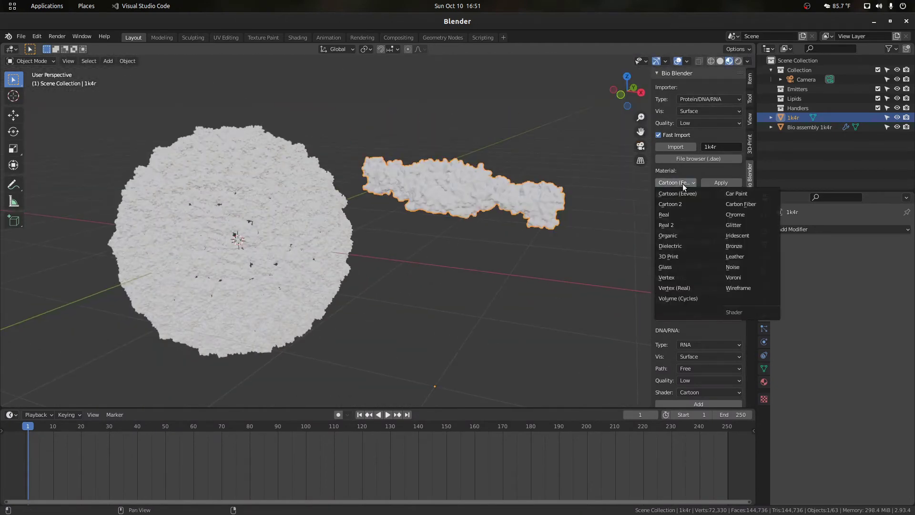
click(667, 235)
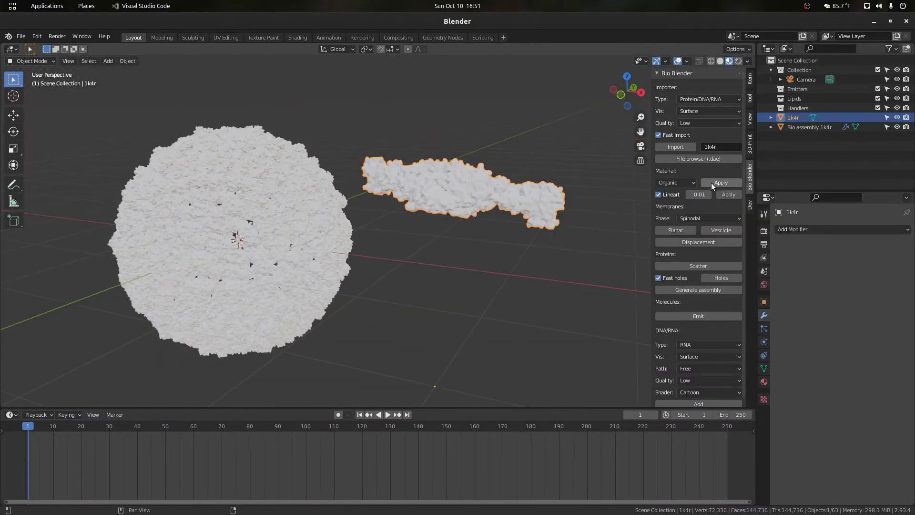
click(503, 122)
mouse_move(625, 93)
mouse_down()
mouse_move(620, 125)
mouse_move(625, 98)
mouse_up()
click(506, 256)
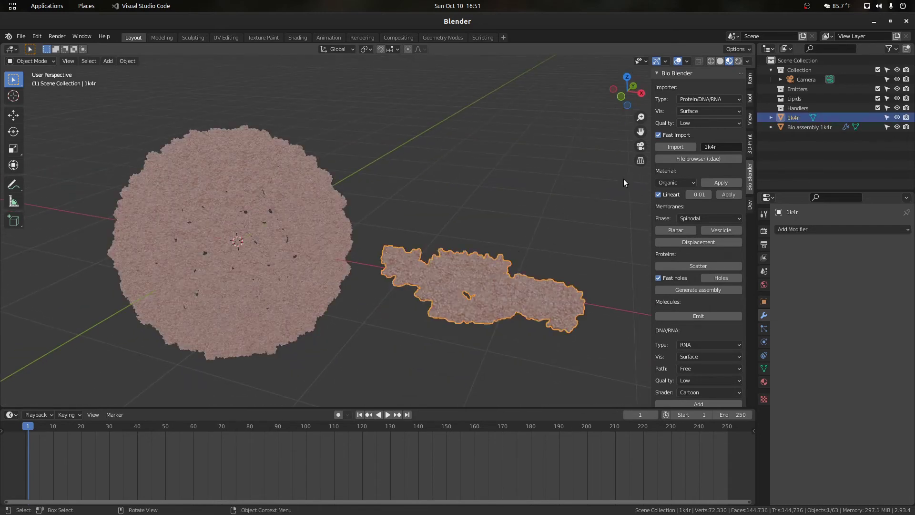
drag(640, 132, 624, 100)
click(439, 193)
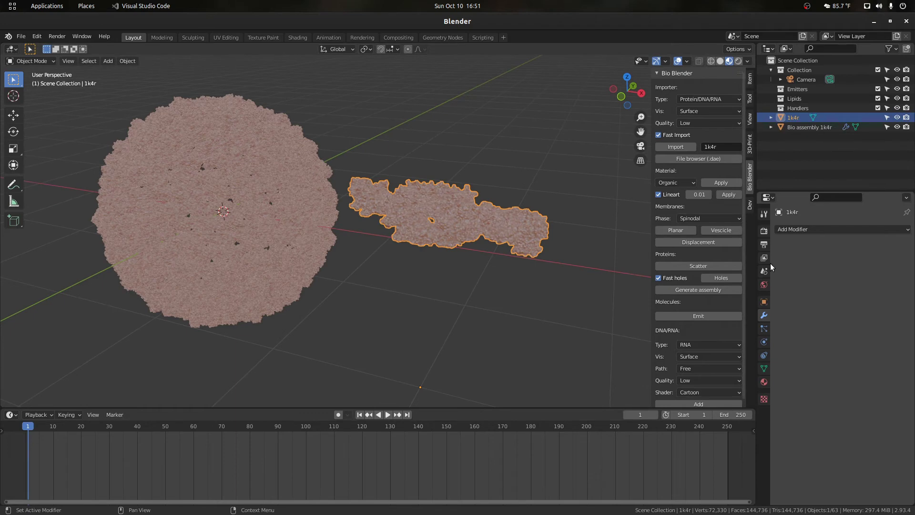
- Switch the render engine to Eevee and enable Ambient Occlusion
click(764, 231)
click(863, 229)
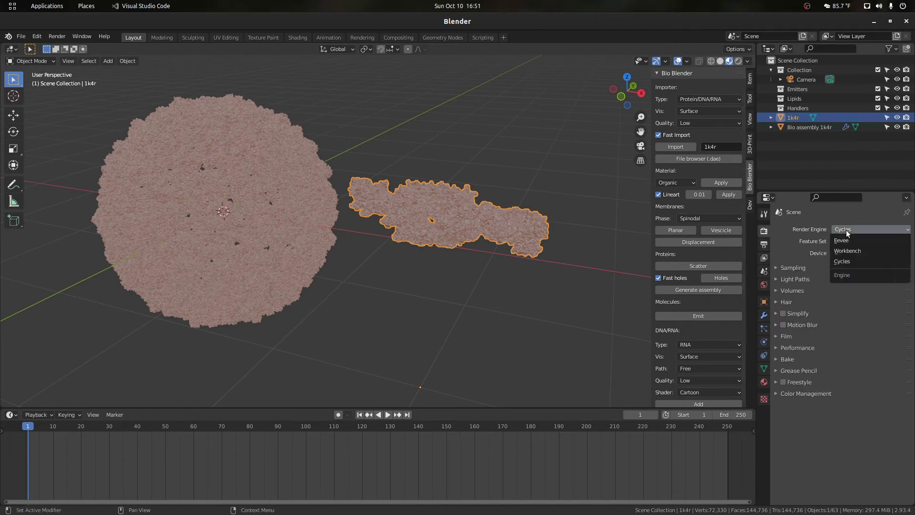
click(840, 240)
click(791, 293)
click(783, 294)
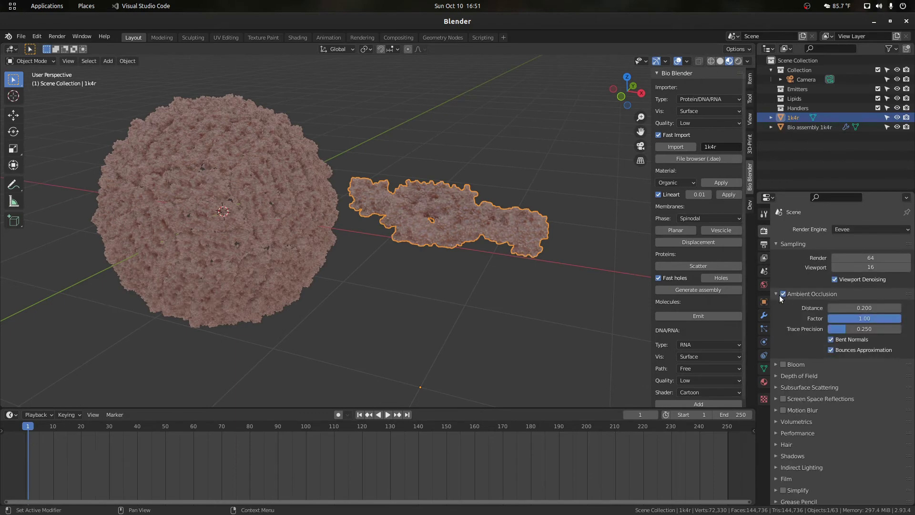
click(776, 294)
- Examine the 1k4r assembly's surface up close, then turn off Ambient Occlusion to compare
click(279, 231)
key(KP_Decimal)
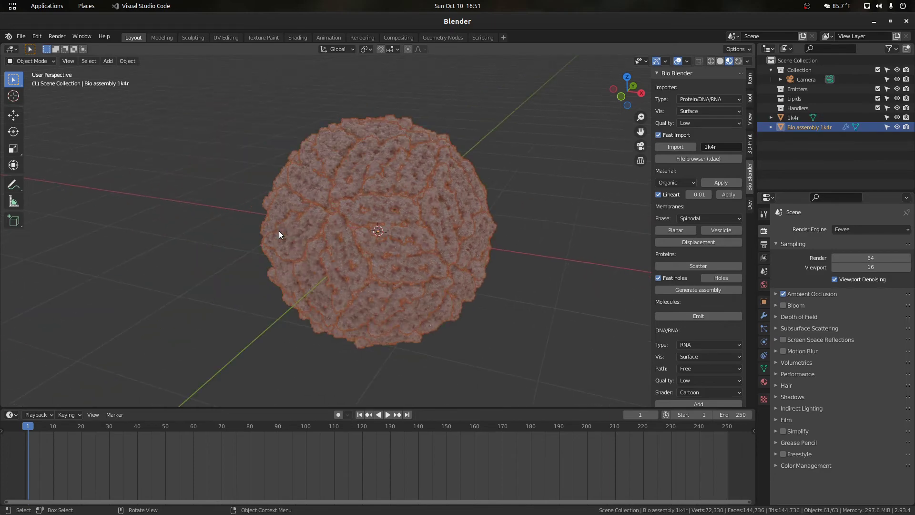
scroll(499, 203, up, 2)
scroll(586, 178, down, 1)
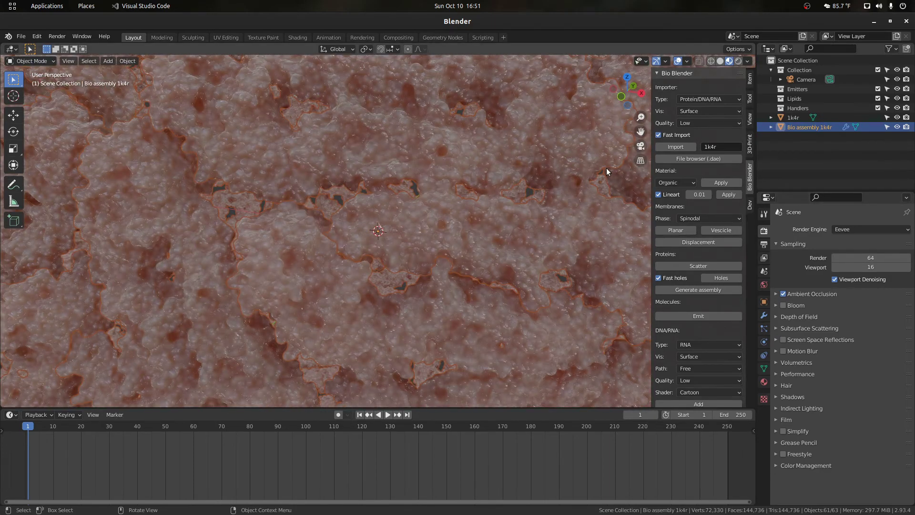
middle_drag(634, 108, 639, 110)
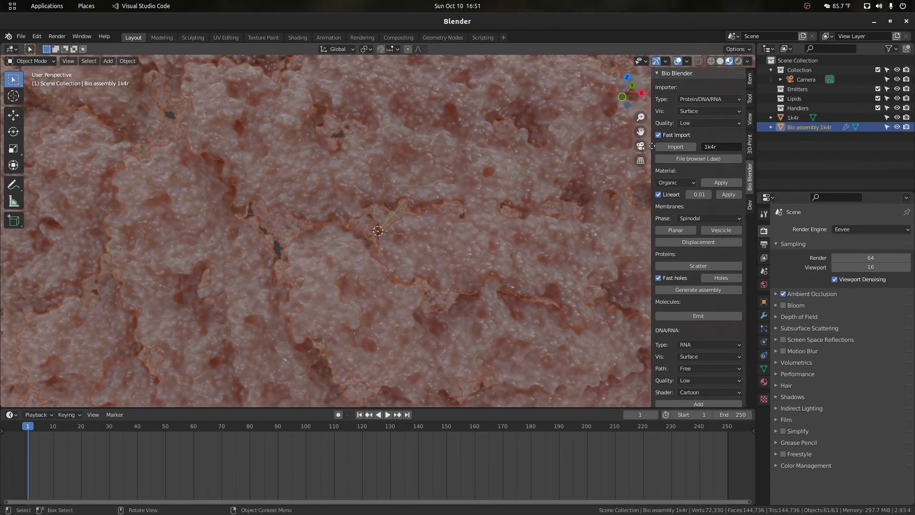
click(784, 293)
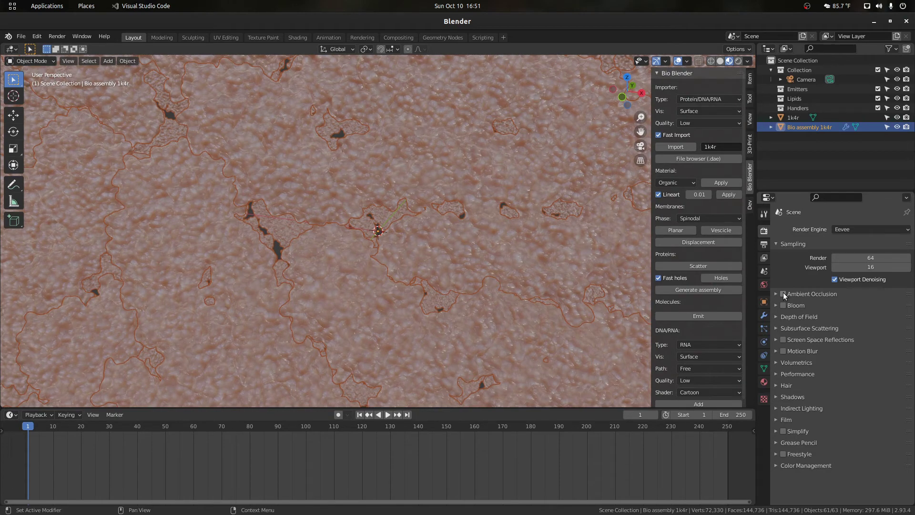
- Turn Ambient Occlusion back on and view the whole 1k4r assembly with it
click(782, 293)
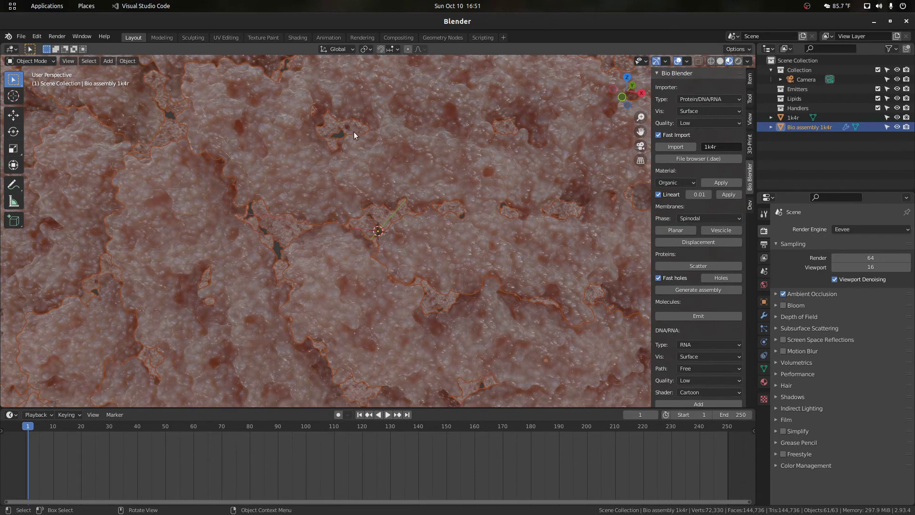
scroll(372, 133, down, 2)
scroll(563, 155, down, 6)
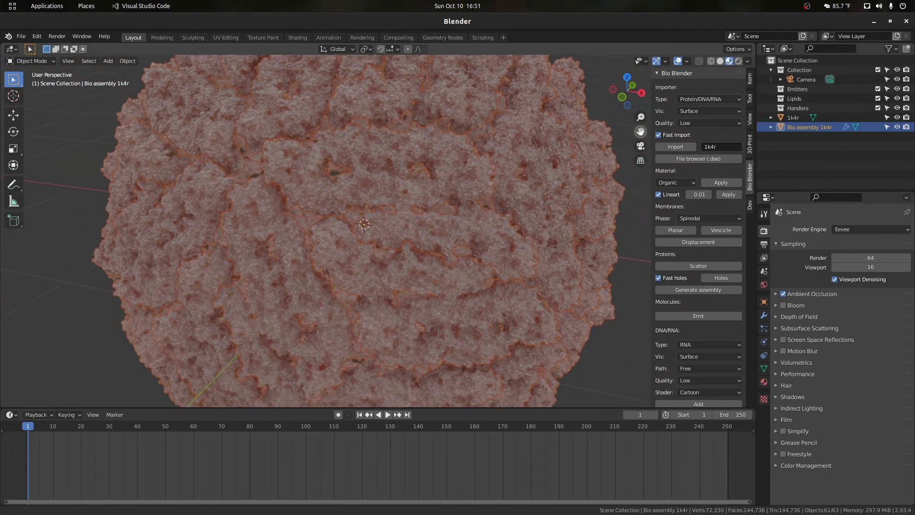
key(alt+a)
key(a)
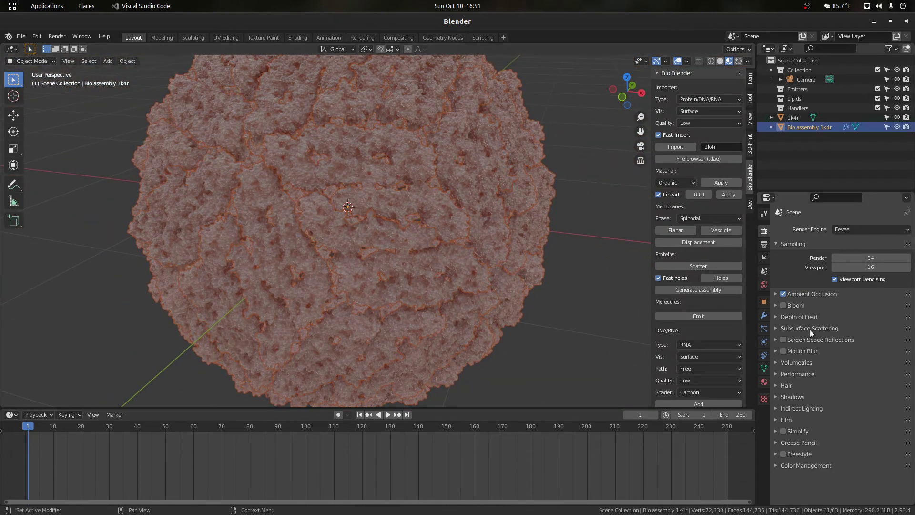
- Enable Screen Space Reflections in the Eevee render settings while viewing the assembly's surface up close
scroll(533, 263, up, 6)
click(783, 339)
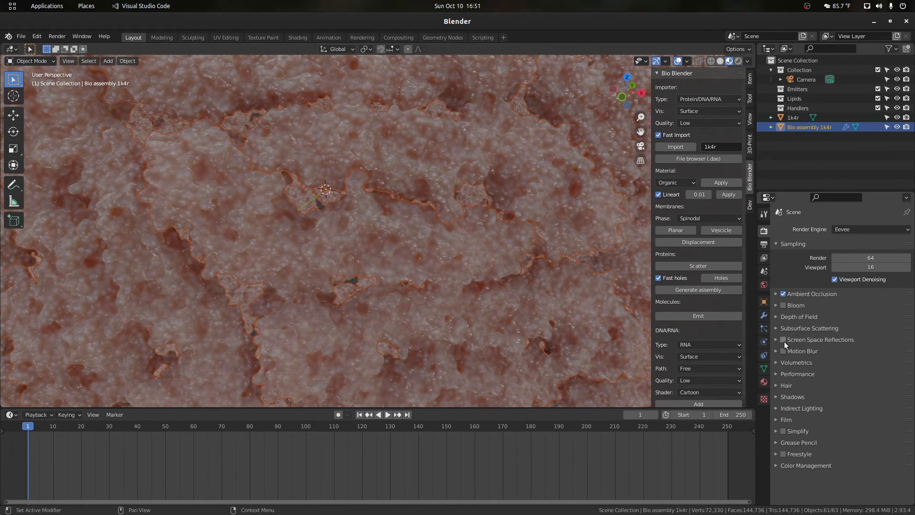
click(782, 340)
- Deselect the 1k4r assembly and examine its shaded surface from several distances and angles
scroll(497, 205, down, 5)
scroll(373, 173, up, 3)
scroll(384, 179, down, 6)
drag(624, 89, 572, 160)
click(573, 160)
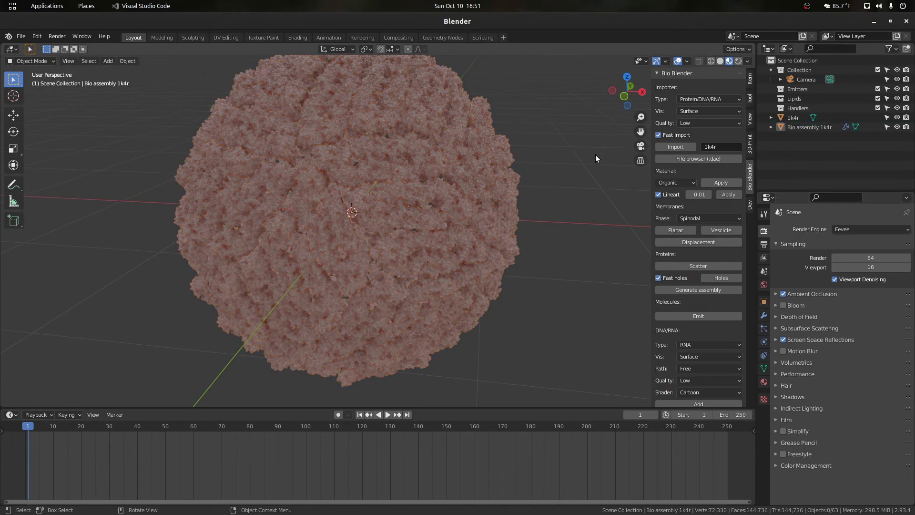
drag(640, 131, 678, 156)
scroll(568, 162, up, 2)
scroll(513, 187, down, 2)
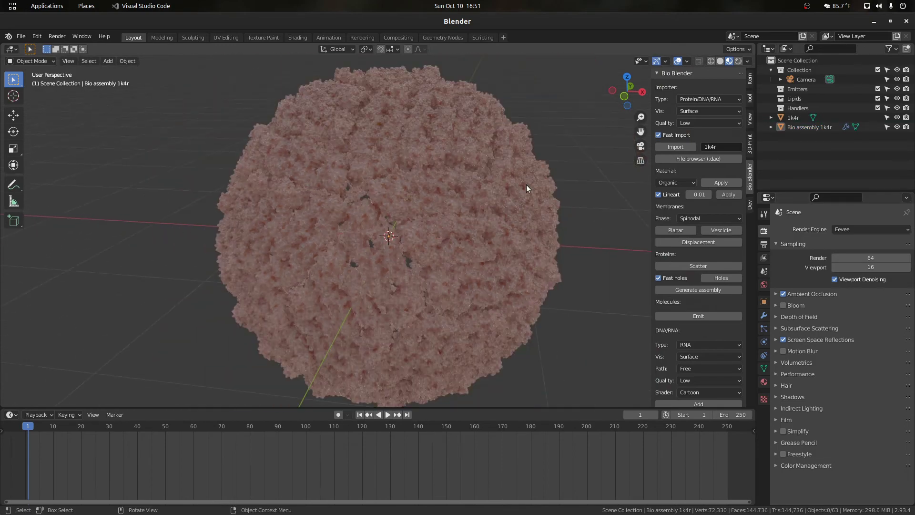
scroll(589, 131, down, 2)
mouse_move(624, 90)
mouse_down()
mouse_move(589, 132)
mouse_move(616, 85)
mouse_move(611, 79)
mouse_up()
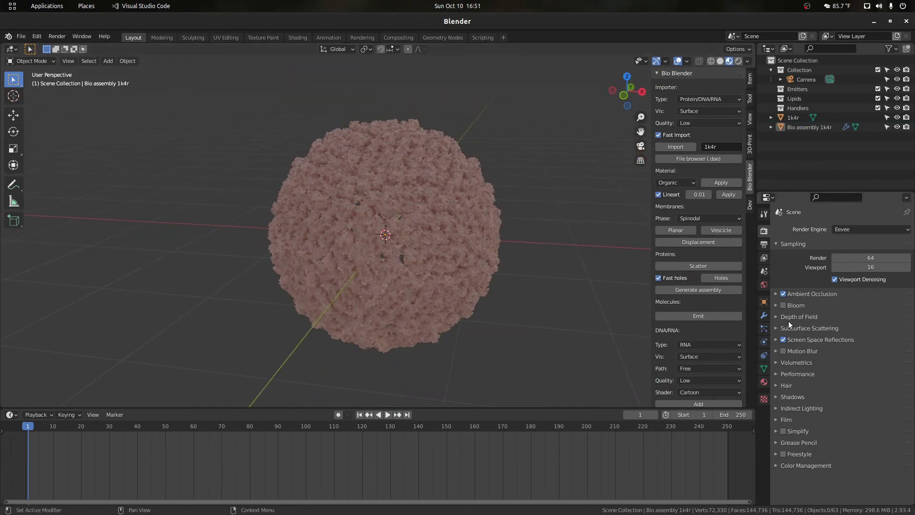
- Select the single 1k4r protein beside the assembly and add a Wave modifier to it
click(763, 315)
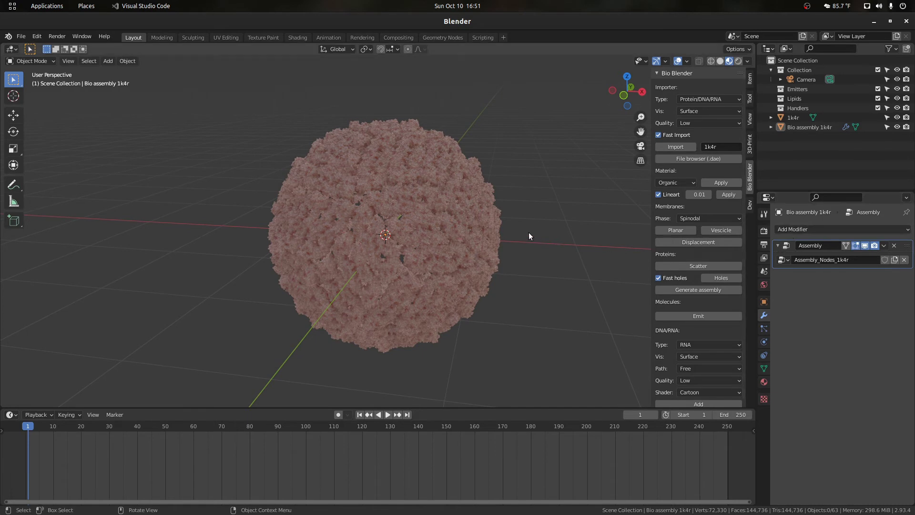
scroll(372, 228, down, 3)
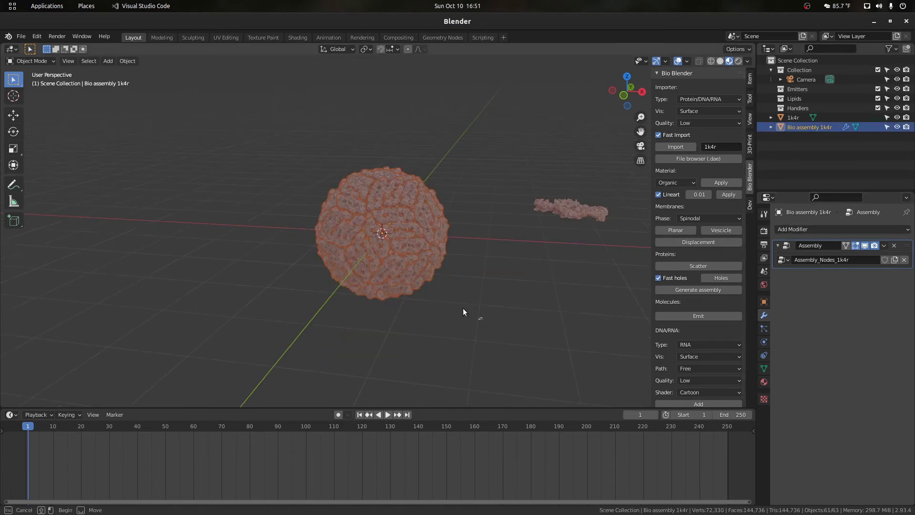
click(561, 211)
key(KP_Decimal)
key(alt+a)
click(398, 236)
click(839, 229)
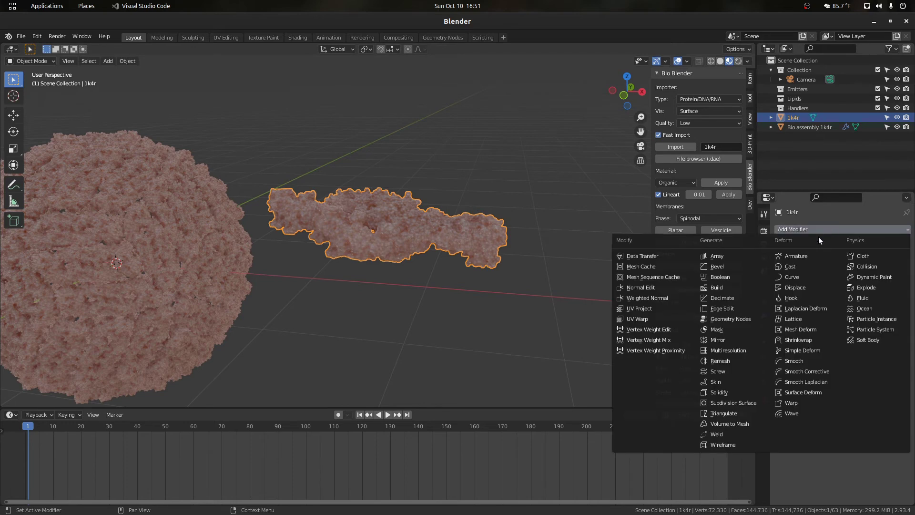
click(792, 413)
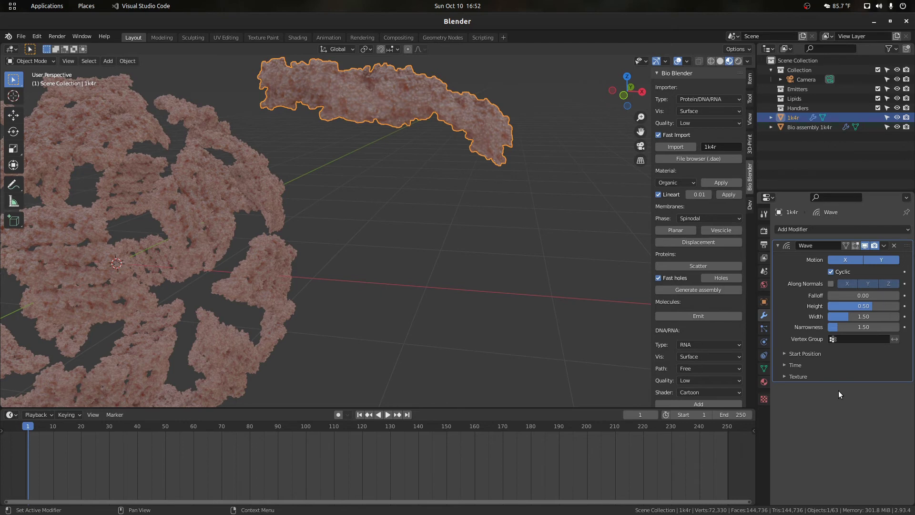
- Turn off the wave's X and Y motion, make it act along normals, and set its height to 0.01
click(844, 259)
click(879, 259)
click(831, 283)
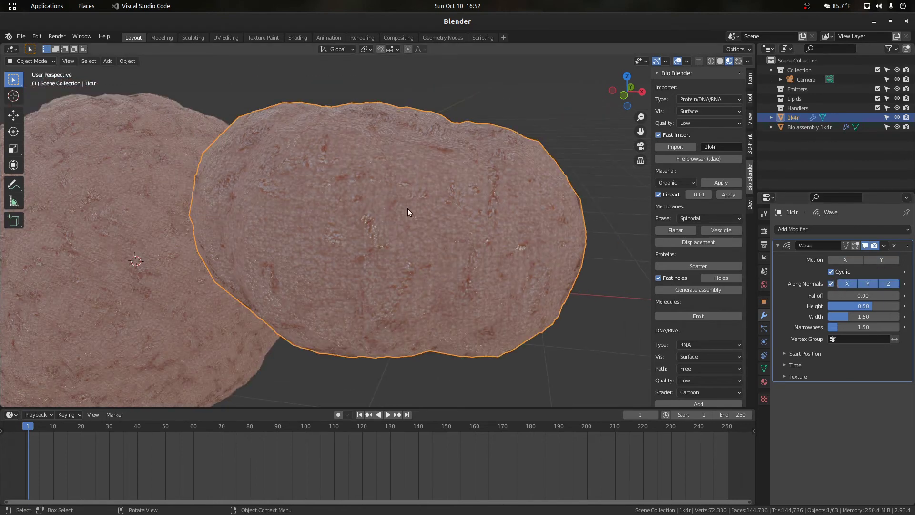
click(860, 305)
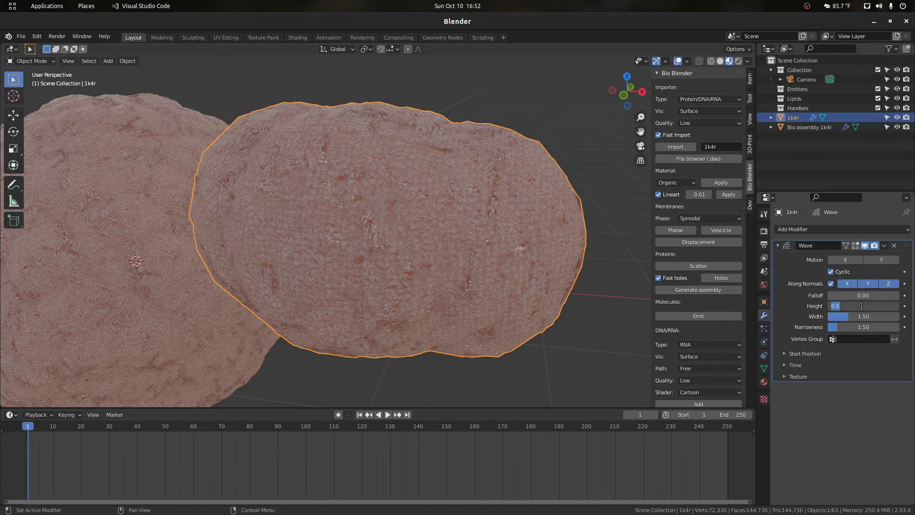
key(Return)
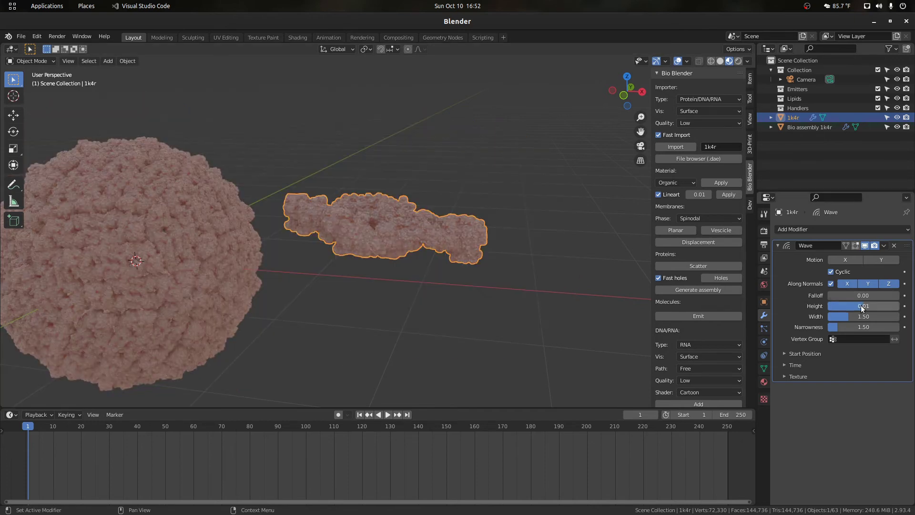
- Set the wave's width to 0.55 and its narrowness to 1.83
click(861, 316)
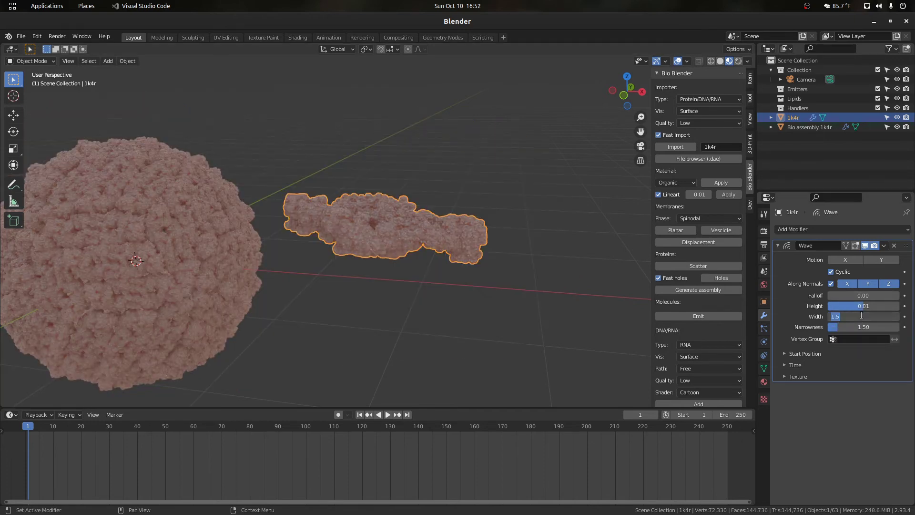
text(0.05)
key(Return)
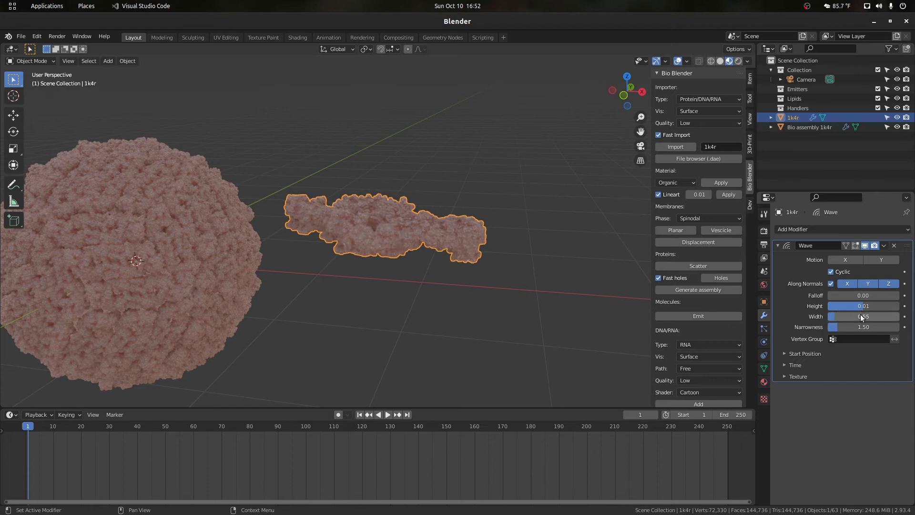
click(862, 329)
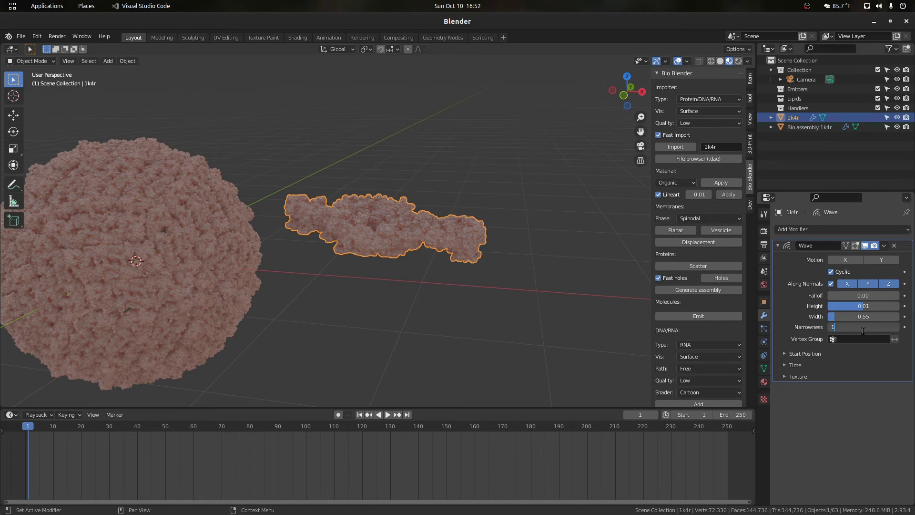
text(1.83)
key(Return)
- Set the wave's speed to 0.10 in its time settings
click(787, 353)
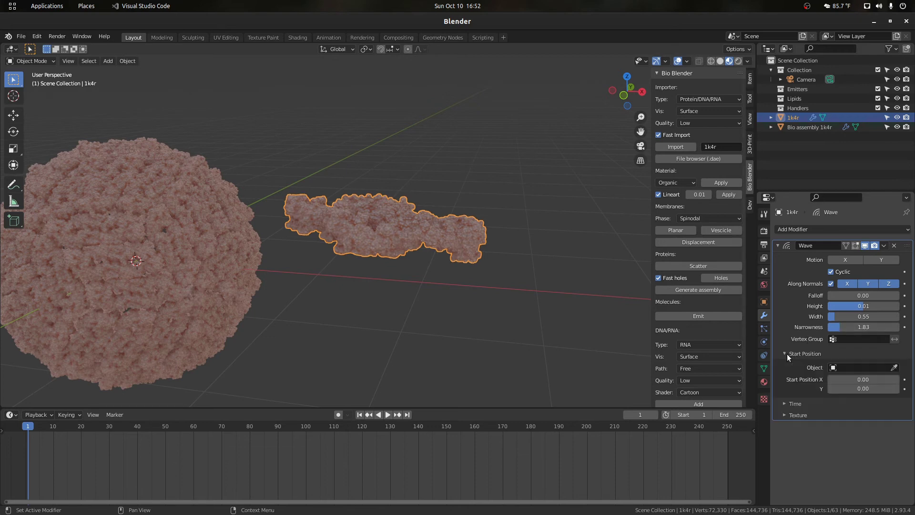
click(793, 354)
click(792, 365)
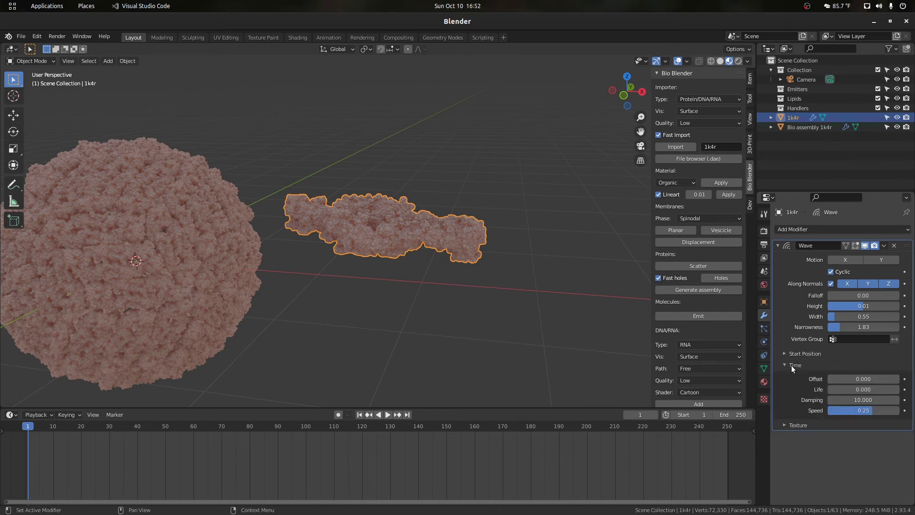
click(866, 409)
key(Return)
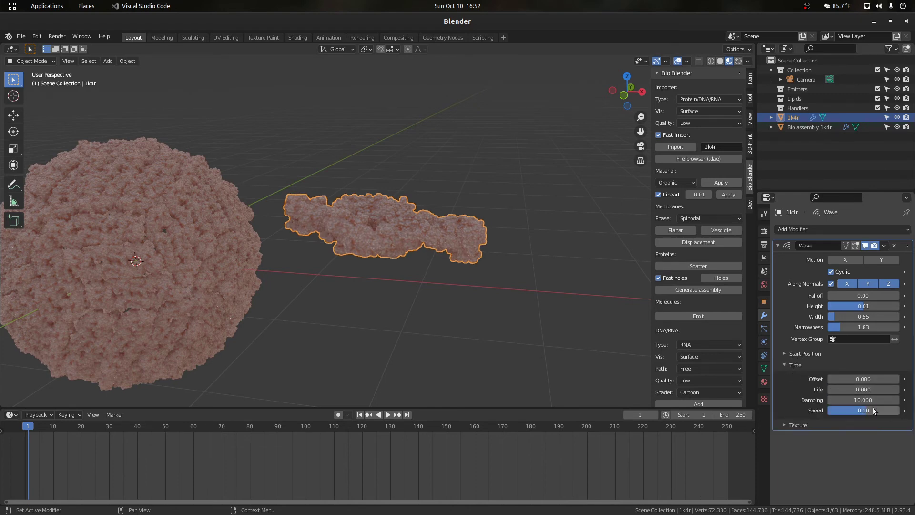
- Play the wave animation, examine the protein and the assembly up close, then stop at the first frame
scroll(481, 267, up, 4)
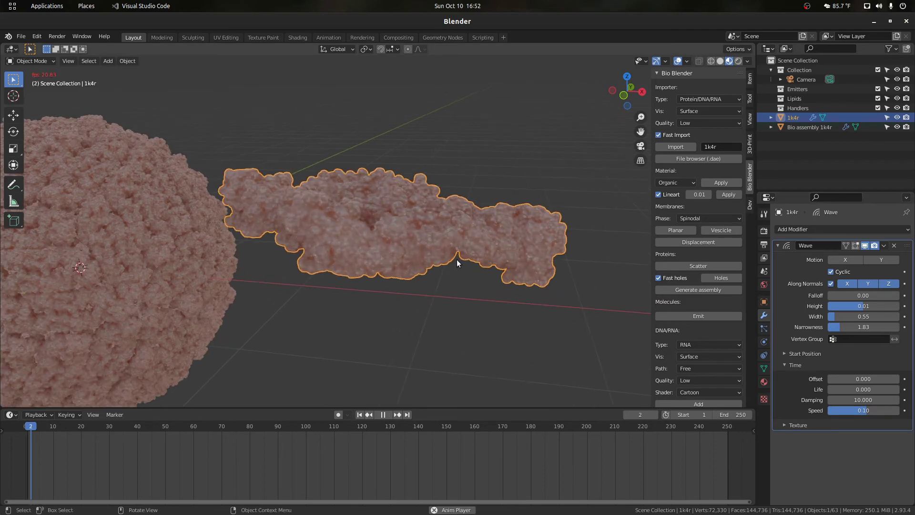
key(space)
drag(631, 92, 631, 106)
click(65, 230)
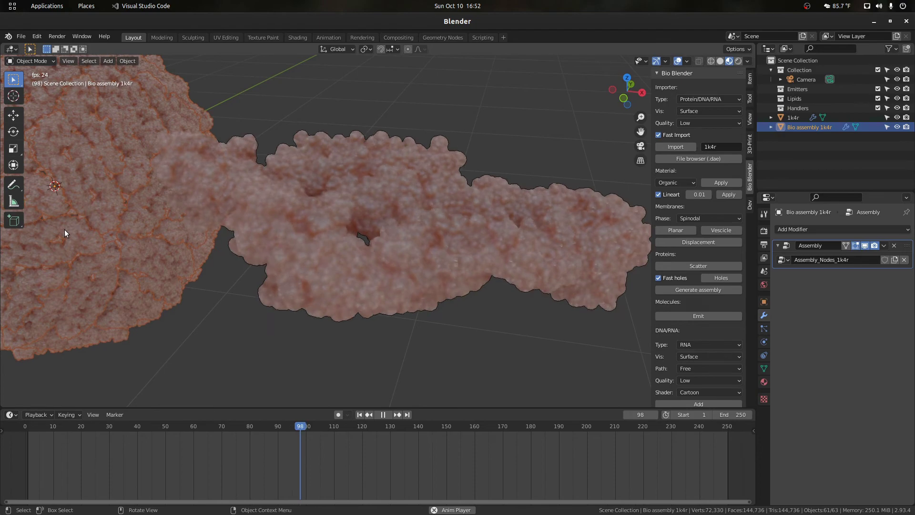
key(KP_Decimal)
scroll(580, 205, up, 5)
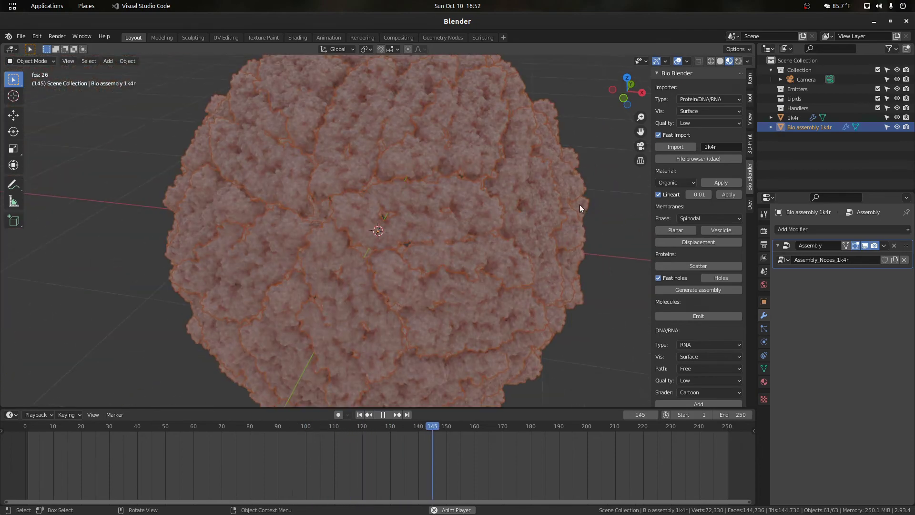
drag(625, 96, 523, 136)
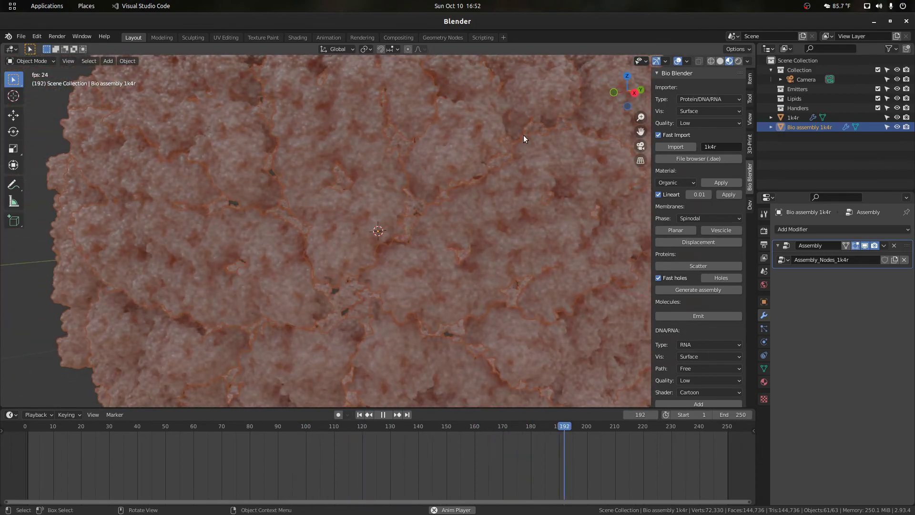
drag(626, 96, 648, 97)
click(605, 106)
scroll(566, 180, down, 5)
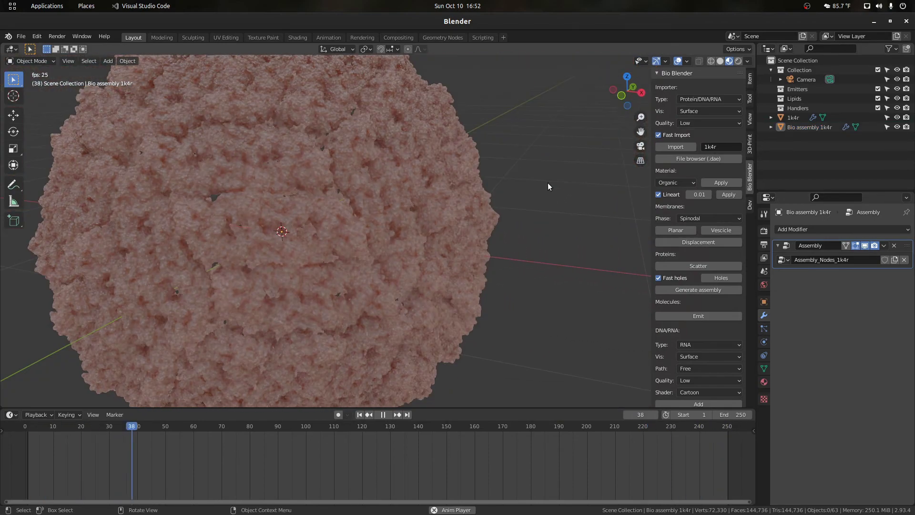
key(space)
scroll(533, 231, down, 5)
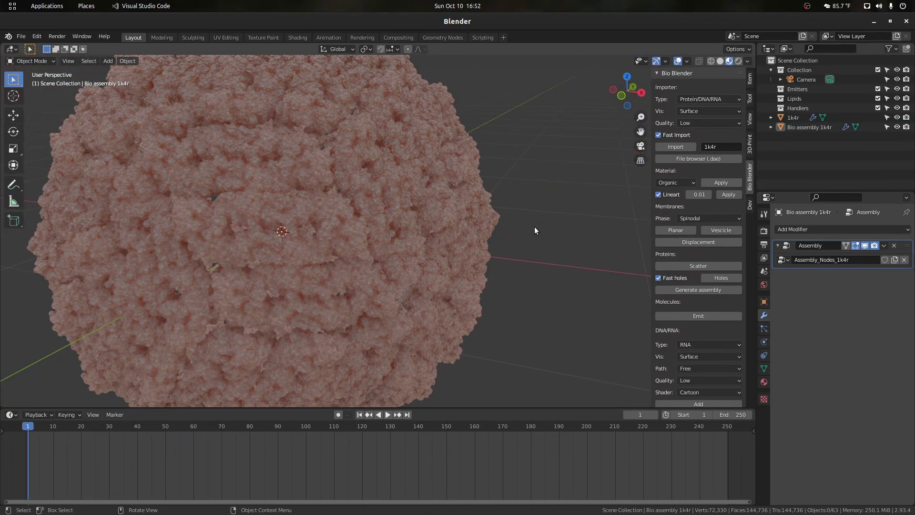
key(shift+Left)
- Add a second Wave modifier to the 1k4r protein and set its height to 0.13
click(571, 219)
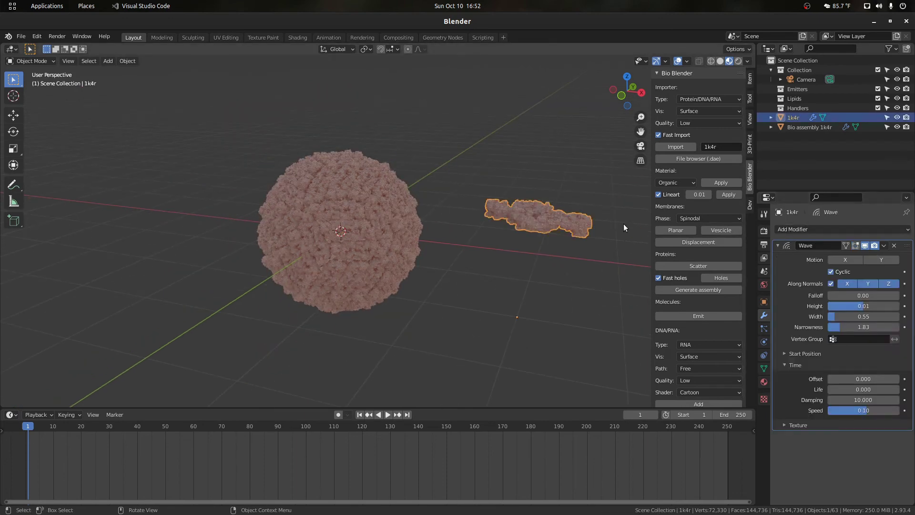
click(778, 245)
click(791, 229)
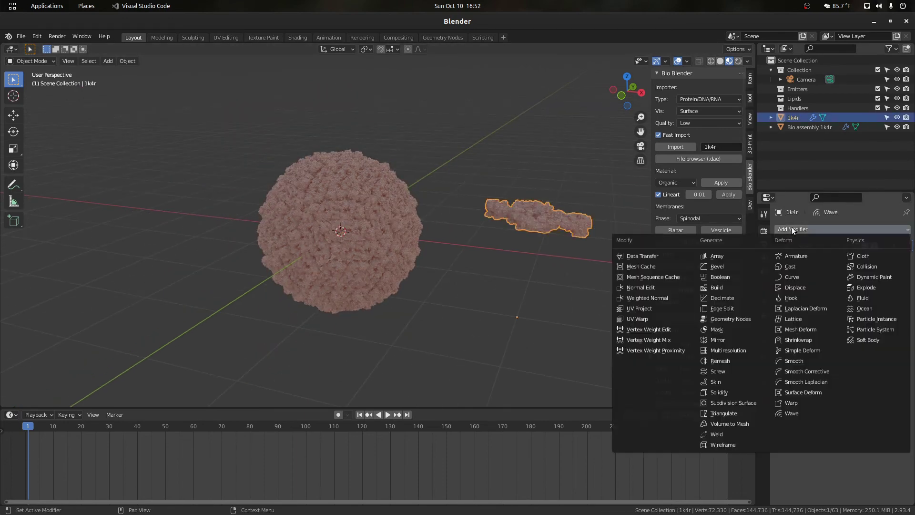
click(810, 412)
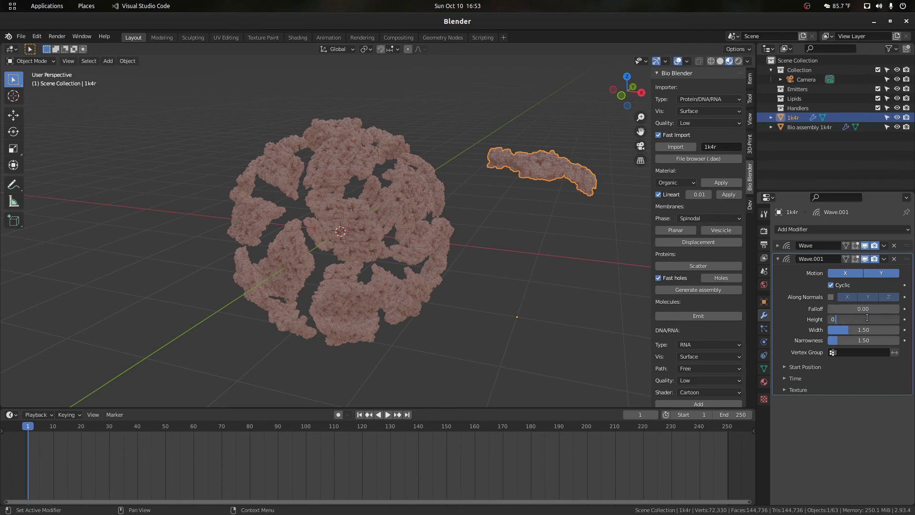
key(Return)
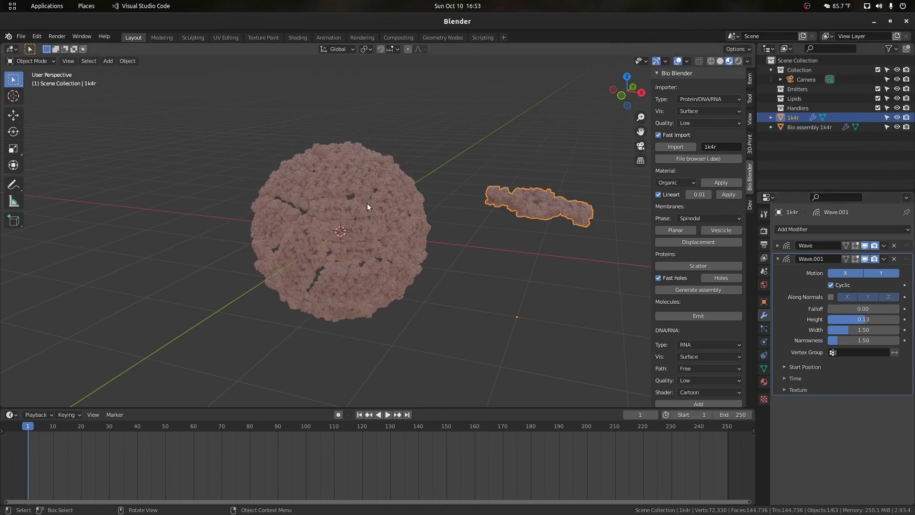
- Set the second wave's width to 0.41 and its narrowness to 1.37
click(861, 330)
text(0.)
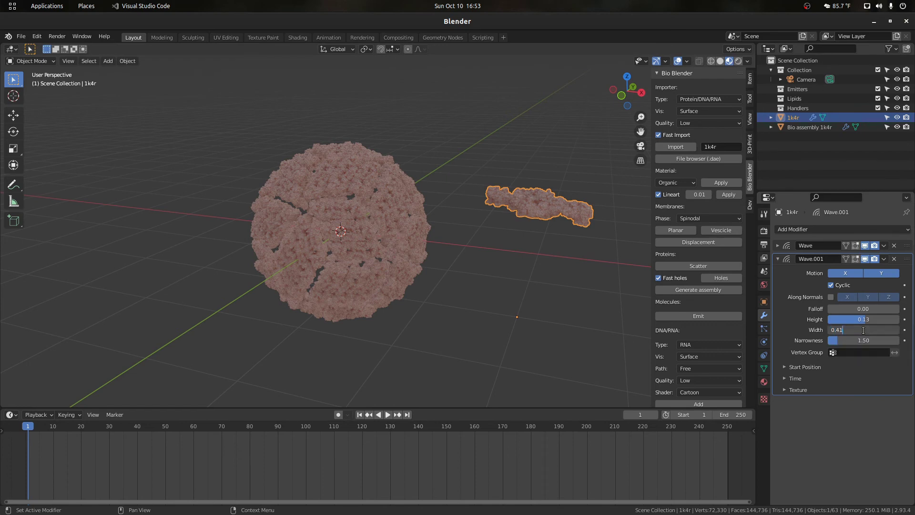
text(41)
key(Return)
click(857, 339)
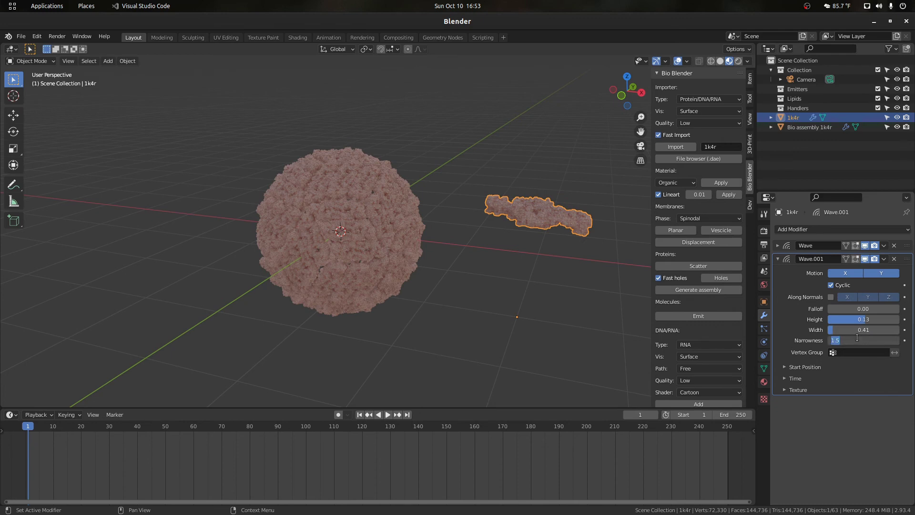
text(1.37)
key(Return)
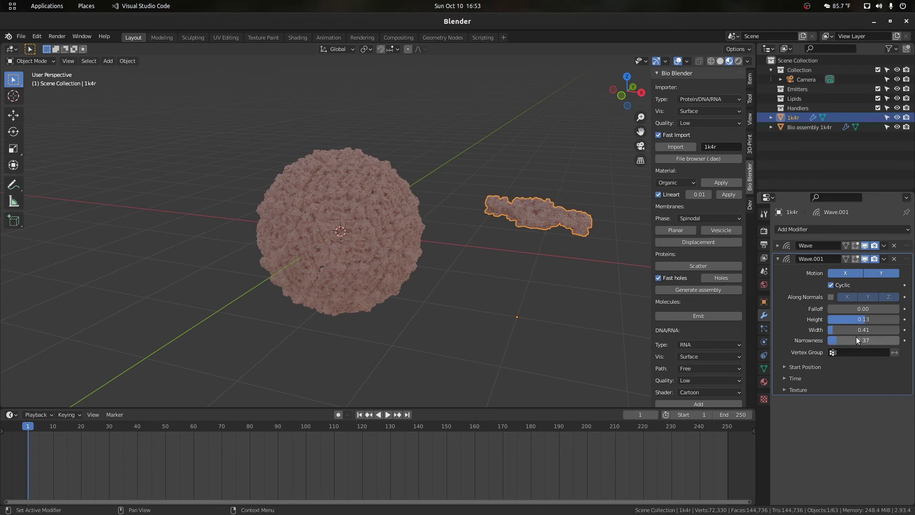
- Keep the second wave's speed at 0.25 and play the animation to examine the assembly's combined movement
click(783, 378)
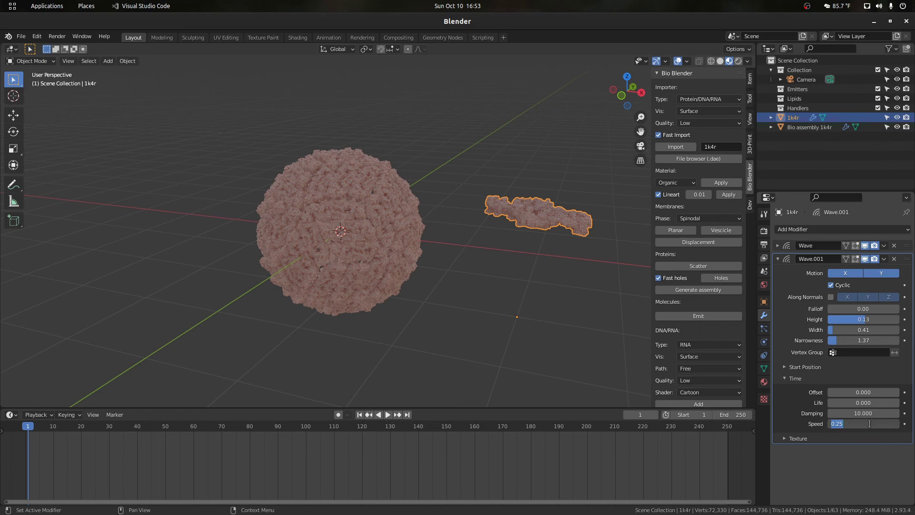
key(Return)
key(space)
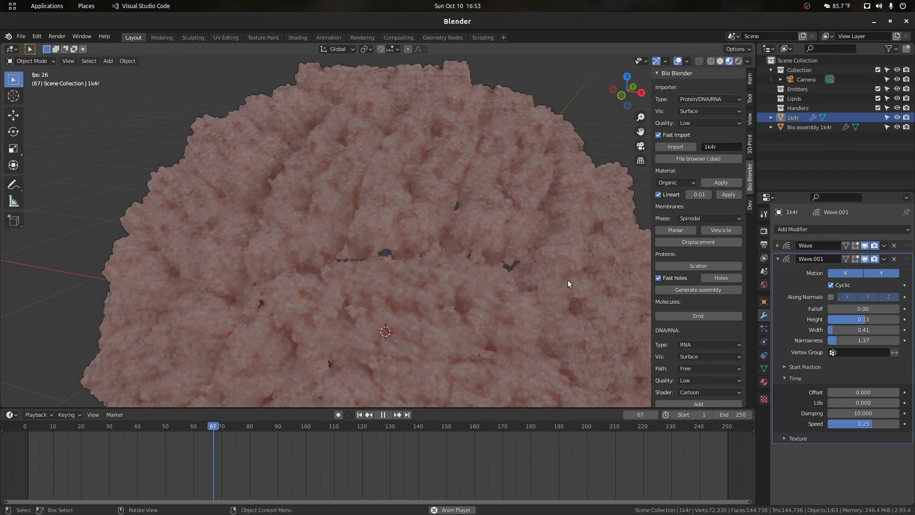
- Pause the animation, set the second wave's speed to 0.03, and restart playback
key(space)
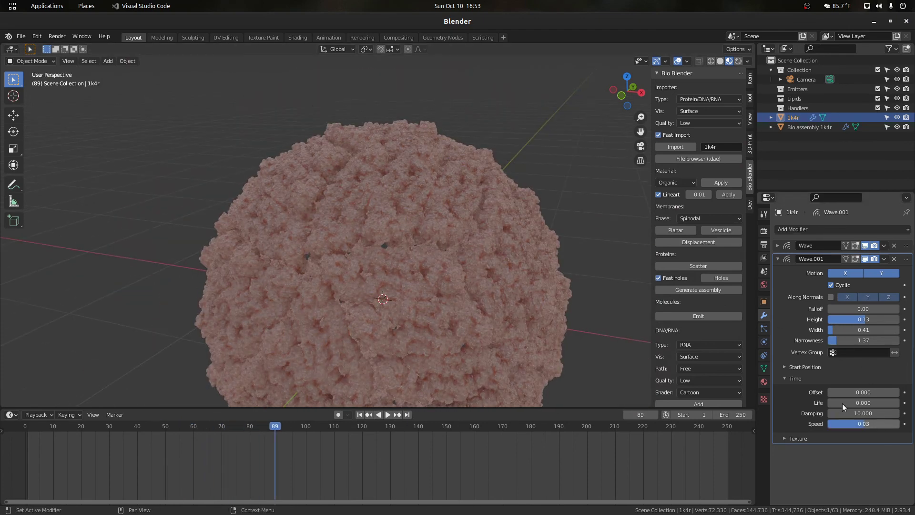
key(Return)
key(space)
- Examine the slowed wave motion on the assembly from several angles and close to its surface, with nothing selected
scroll(587, 198, down, 1)
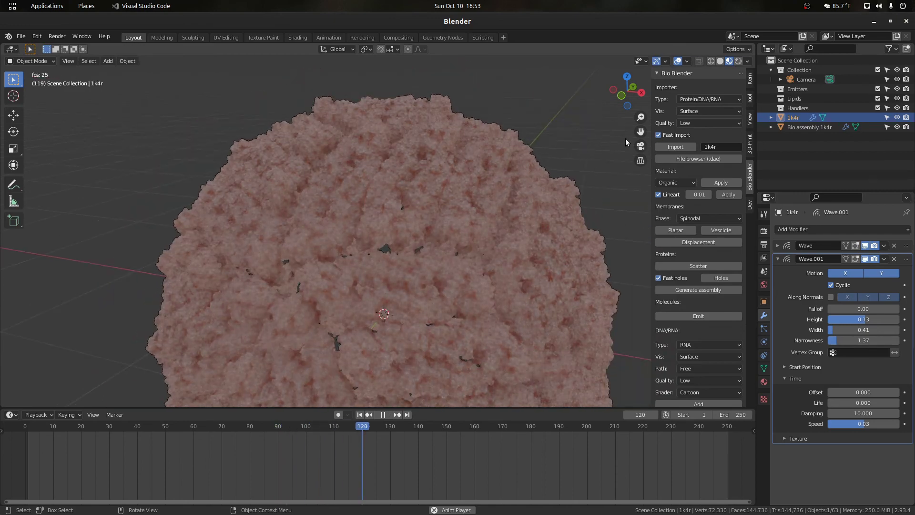
drag(641, 131, 592, 49)
scroll(603, 160, down, 2)
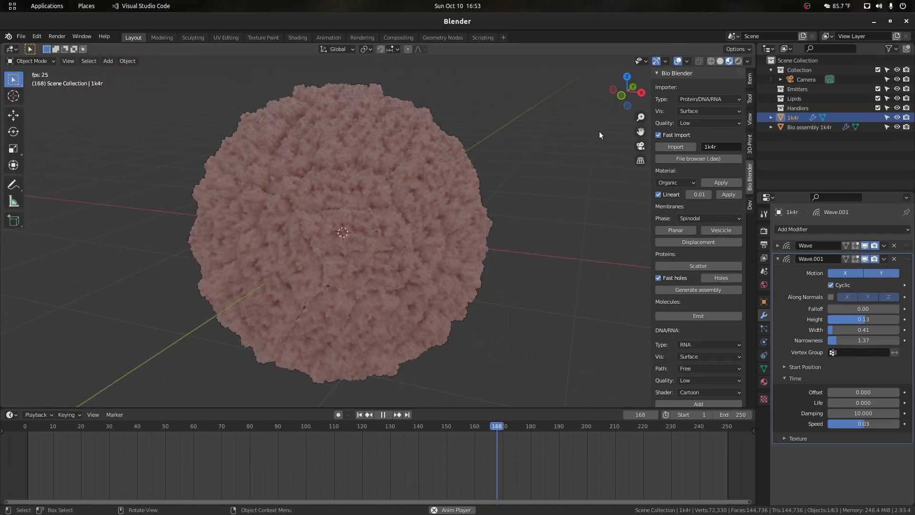
drag(626, 91, 648, 92)
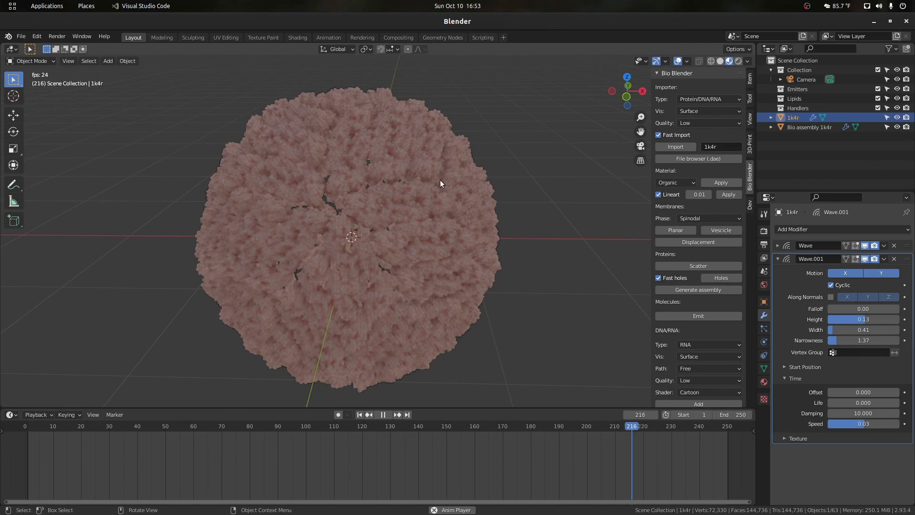
click(637, 125)
drag(643, 127, 567, 128)
scroll(545, 158, up, 7)
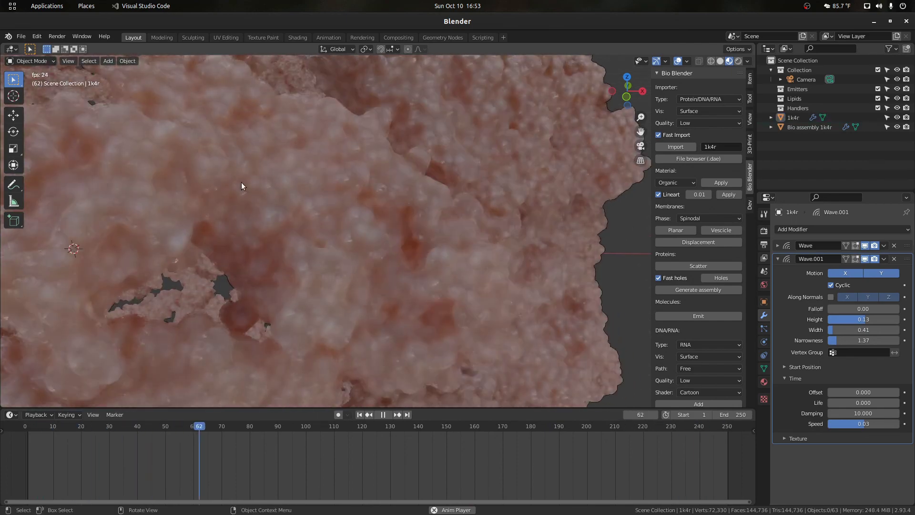
scroll(239, 188, down, 2)
scroll(382, 215, down, 7)
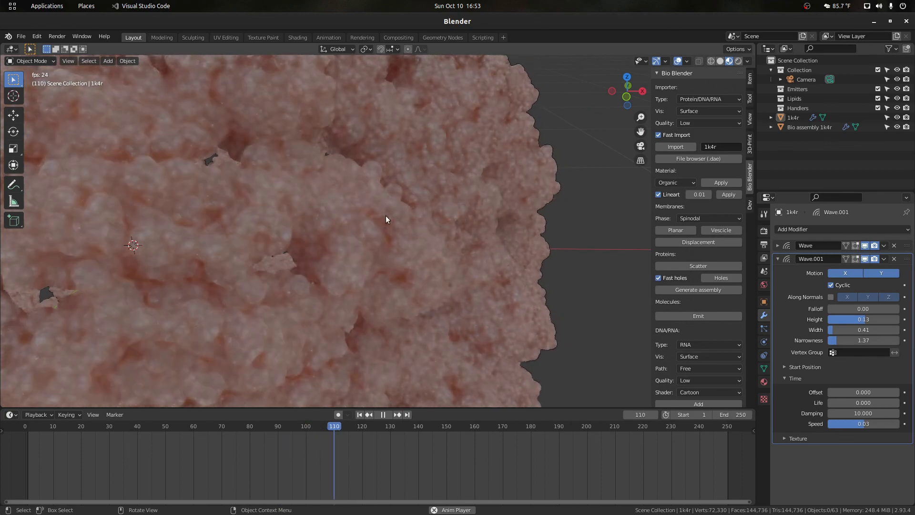
scroll(392, 213, down, 2)
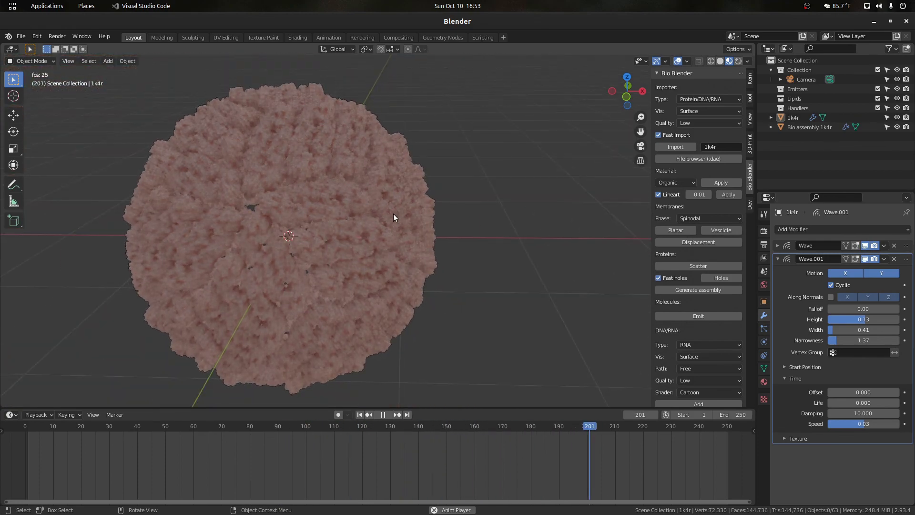
- Examine the whole assembly's motion from a raised angle, then stop playback and return to the first frame
drag(622, 99, 610, 98)
drag(640, 131, 696, 157)
scroll(580, 157, down, 1)
scroll(580, 157, up, 1)
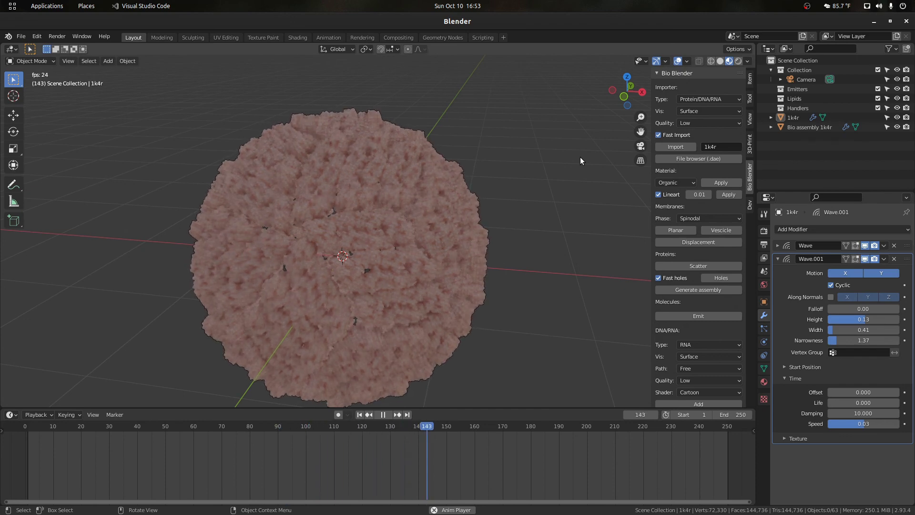
scroll(515, 188, up, 3)
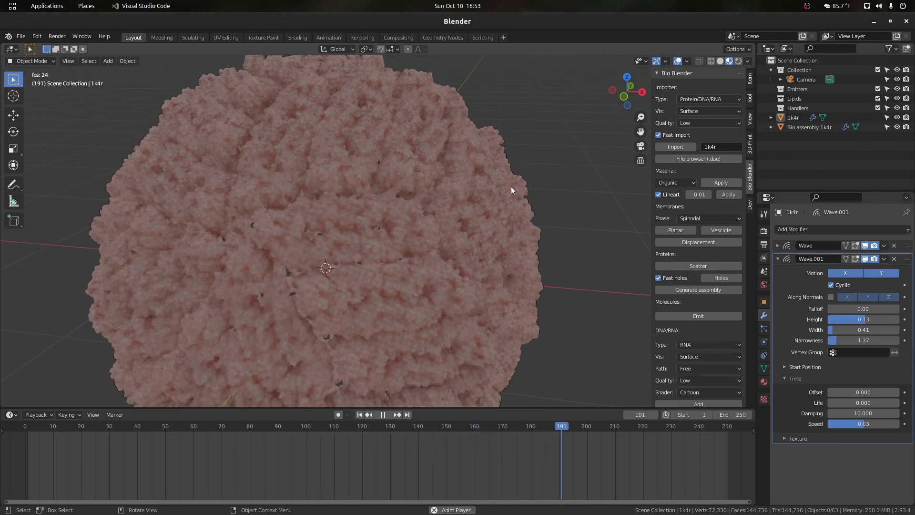
scroll(510, 187, down, 3)
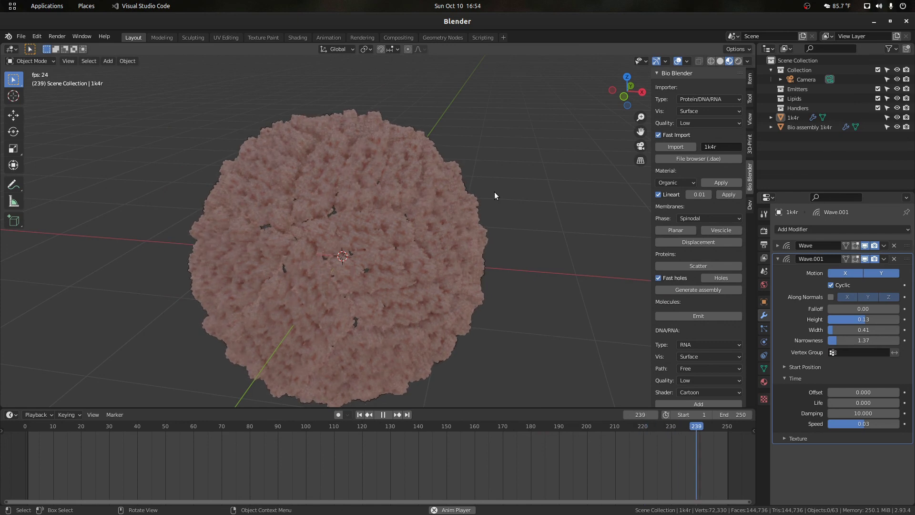
scroll(494, 191, up, 2)
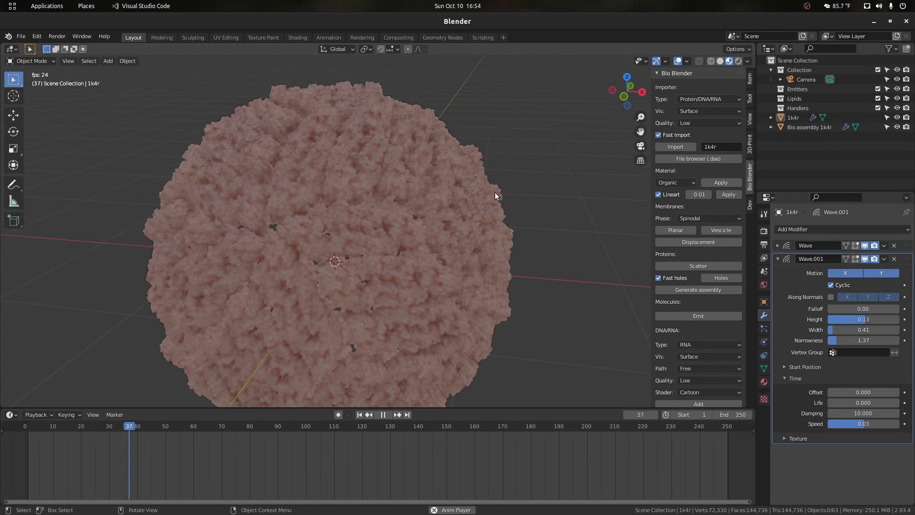
key(space)
key(shift+Left)
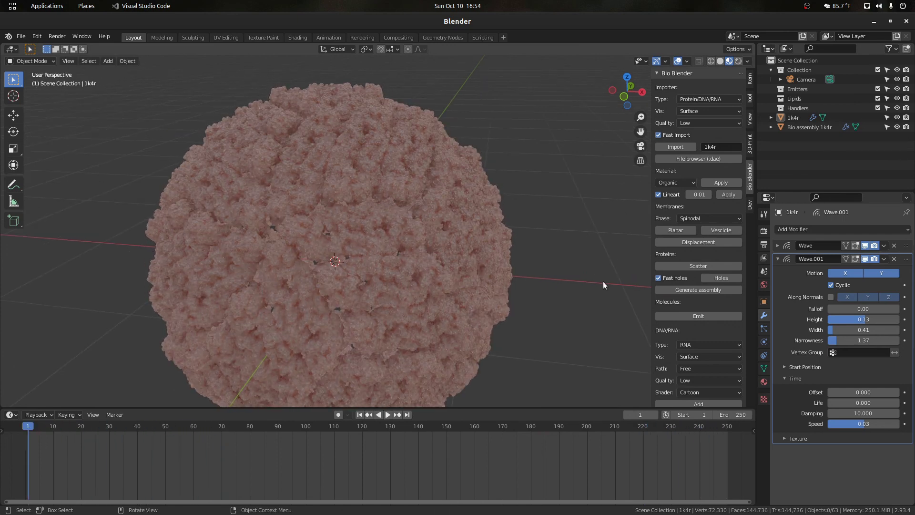
- Examine the still assembly up close and beside the single 1k4r protein, leaving both objects deselected
scroll(573, 242, up, 4)
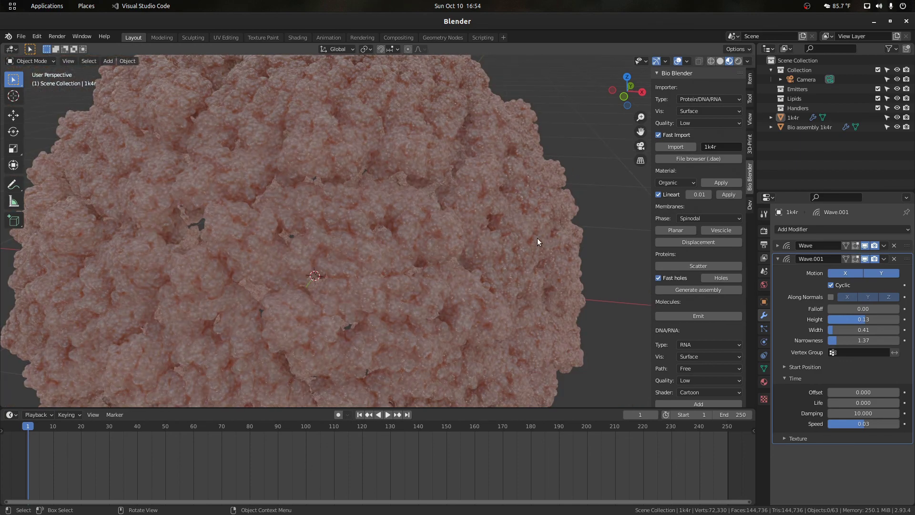
scroll(536, 241, down, 5)
drag(625, 91, 535, 178)
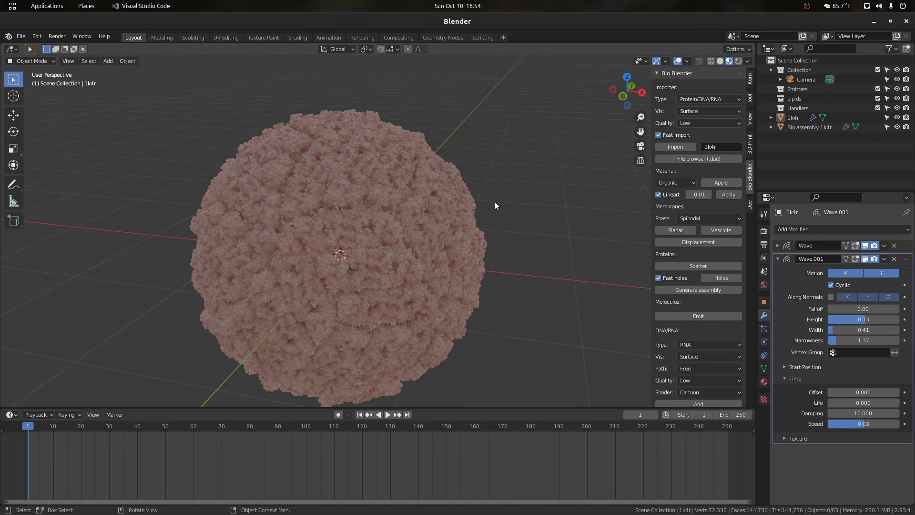
scroll(470, 223, down, 3)
drag(574, 305, 287, 173)
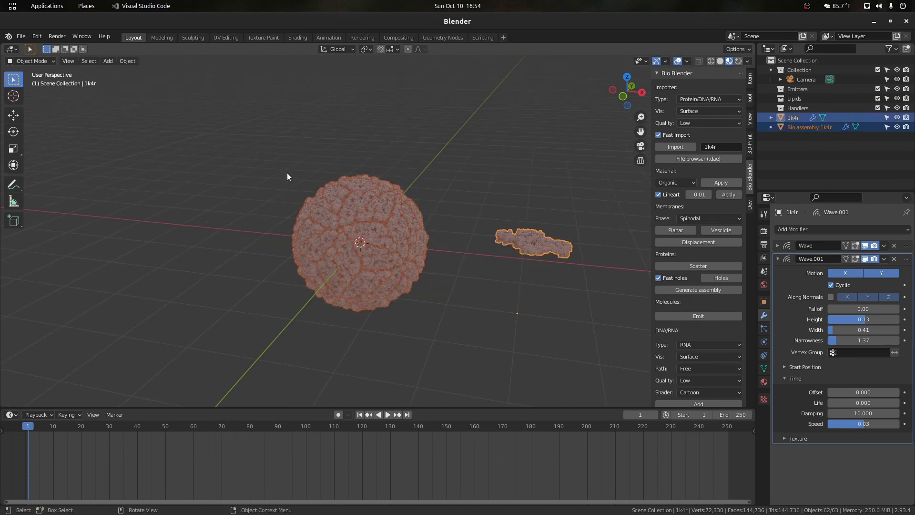
scroll(474, 202, up, 2)
click(472, 184)
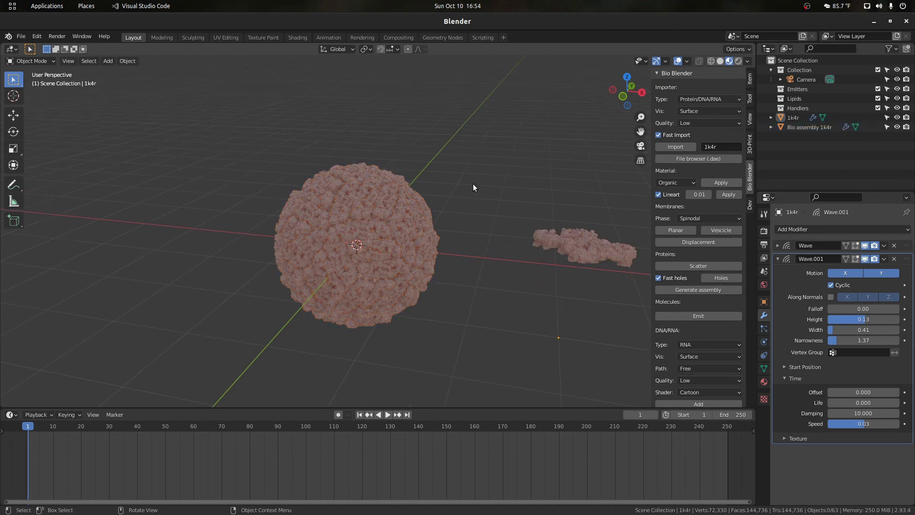